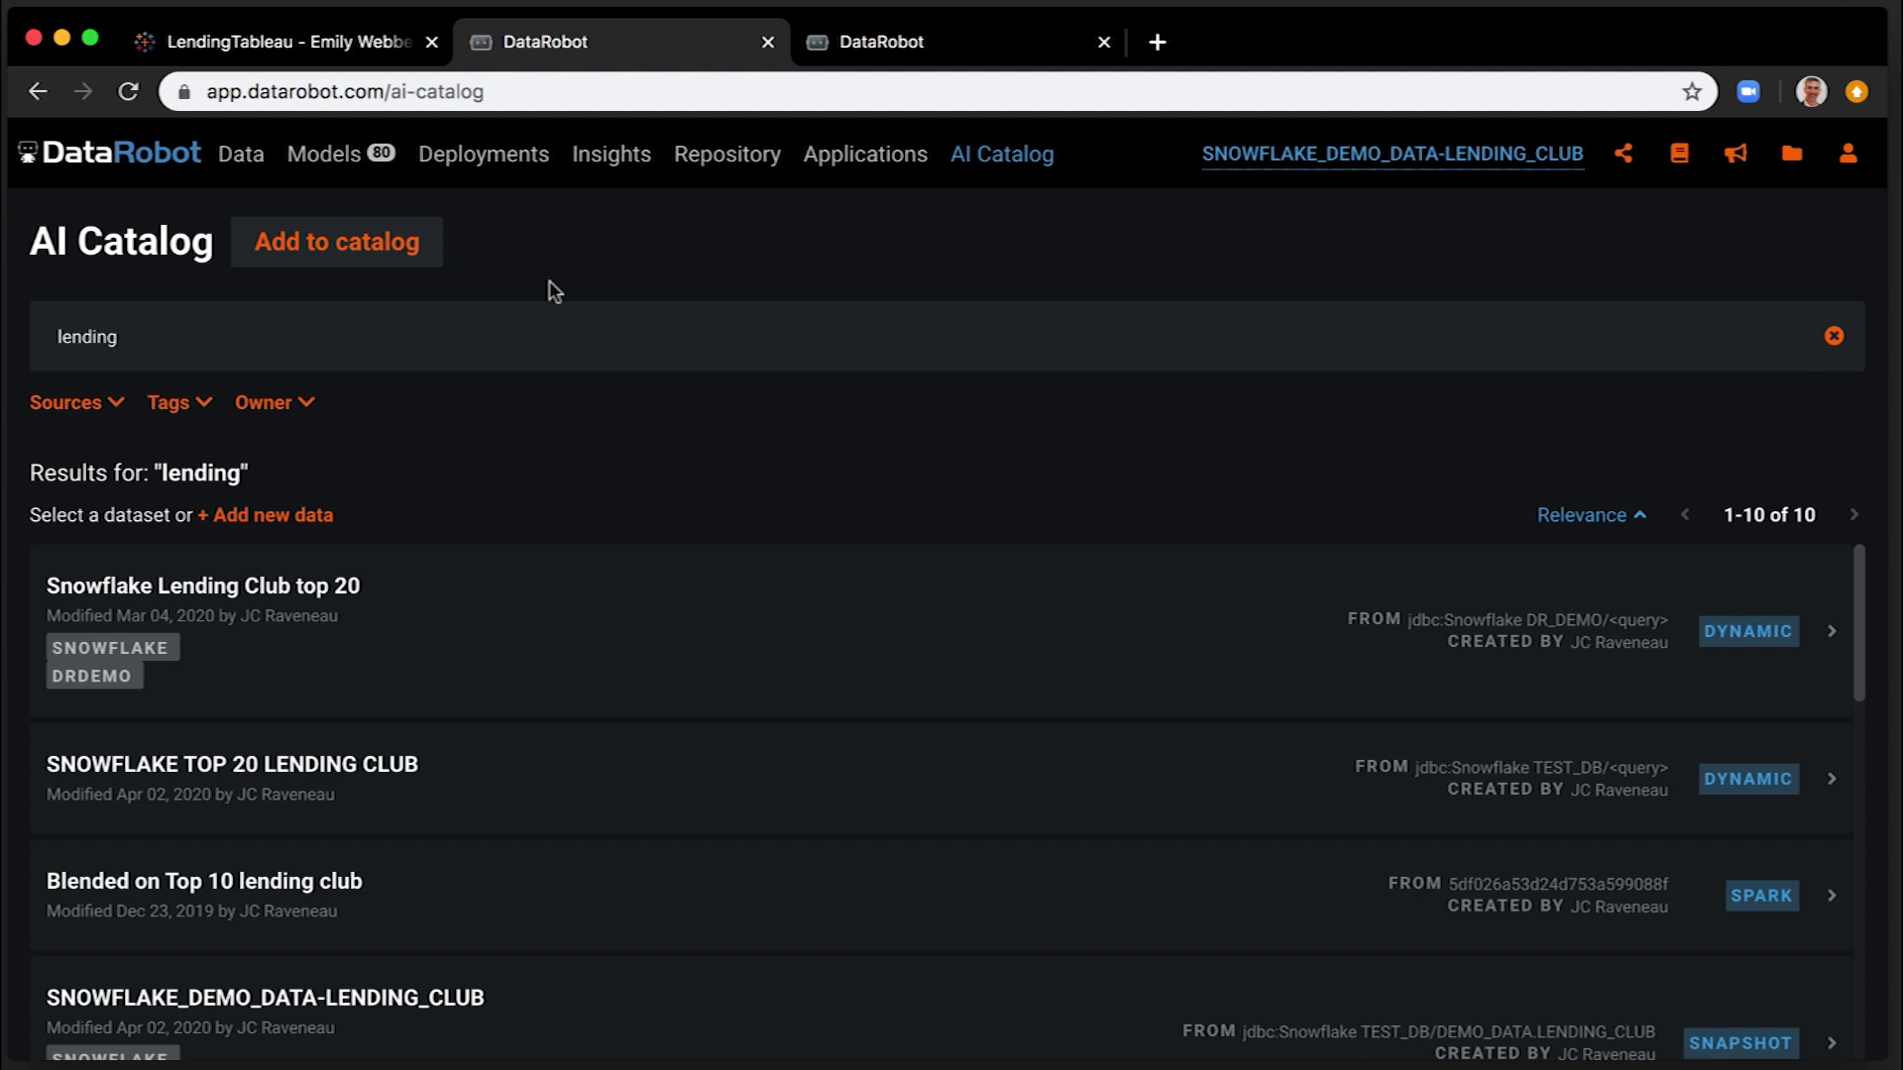
Register the LENDING_CLUB table from Snowflake TEST_DB, DATAROBOT account, DEMO_DATA as a catalog dataset
left_click(372, 258)
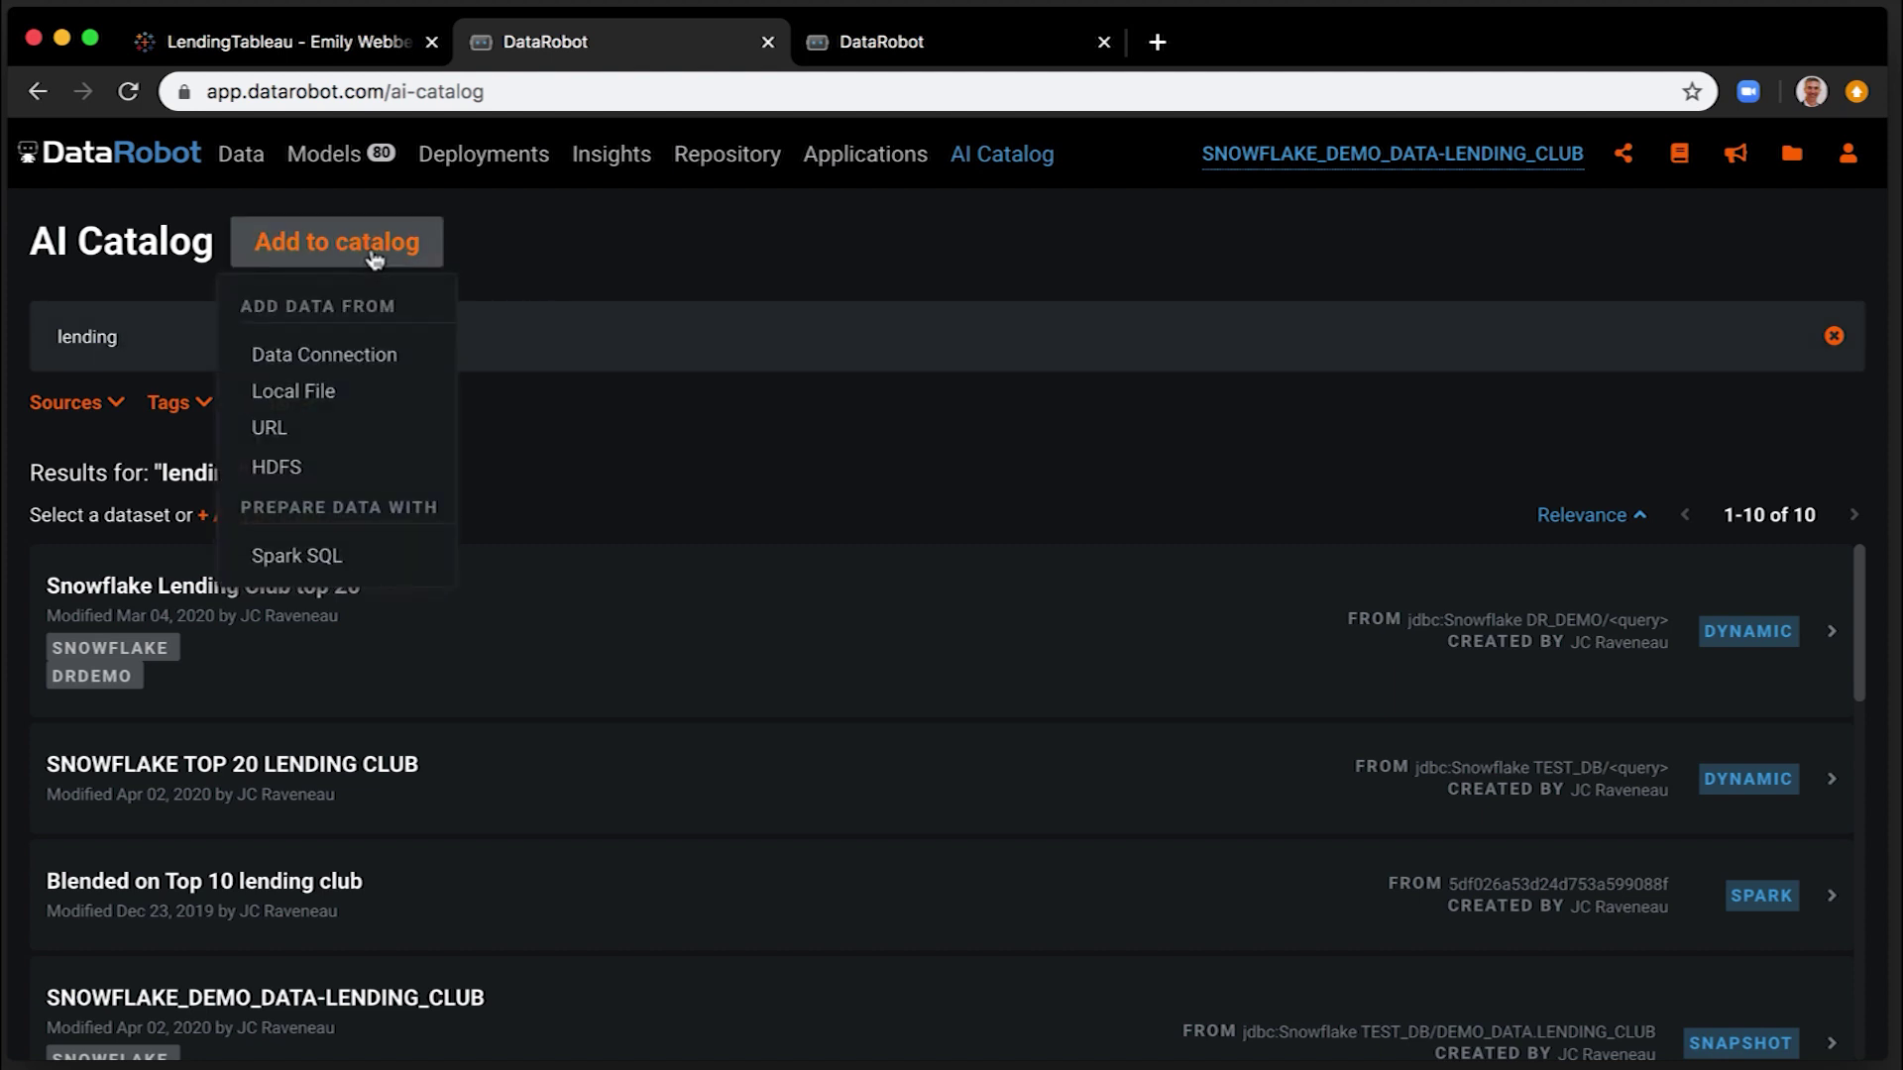
left_click(363, 357)
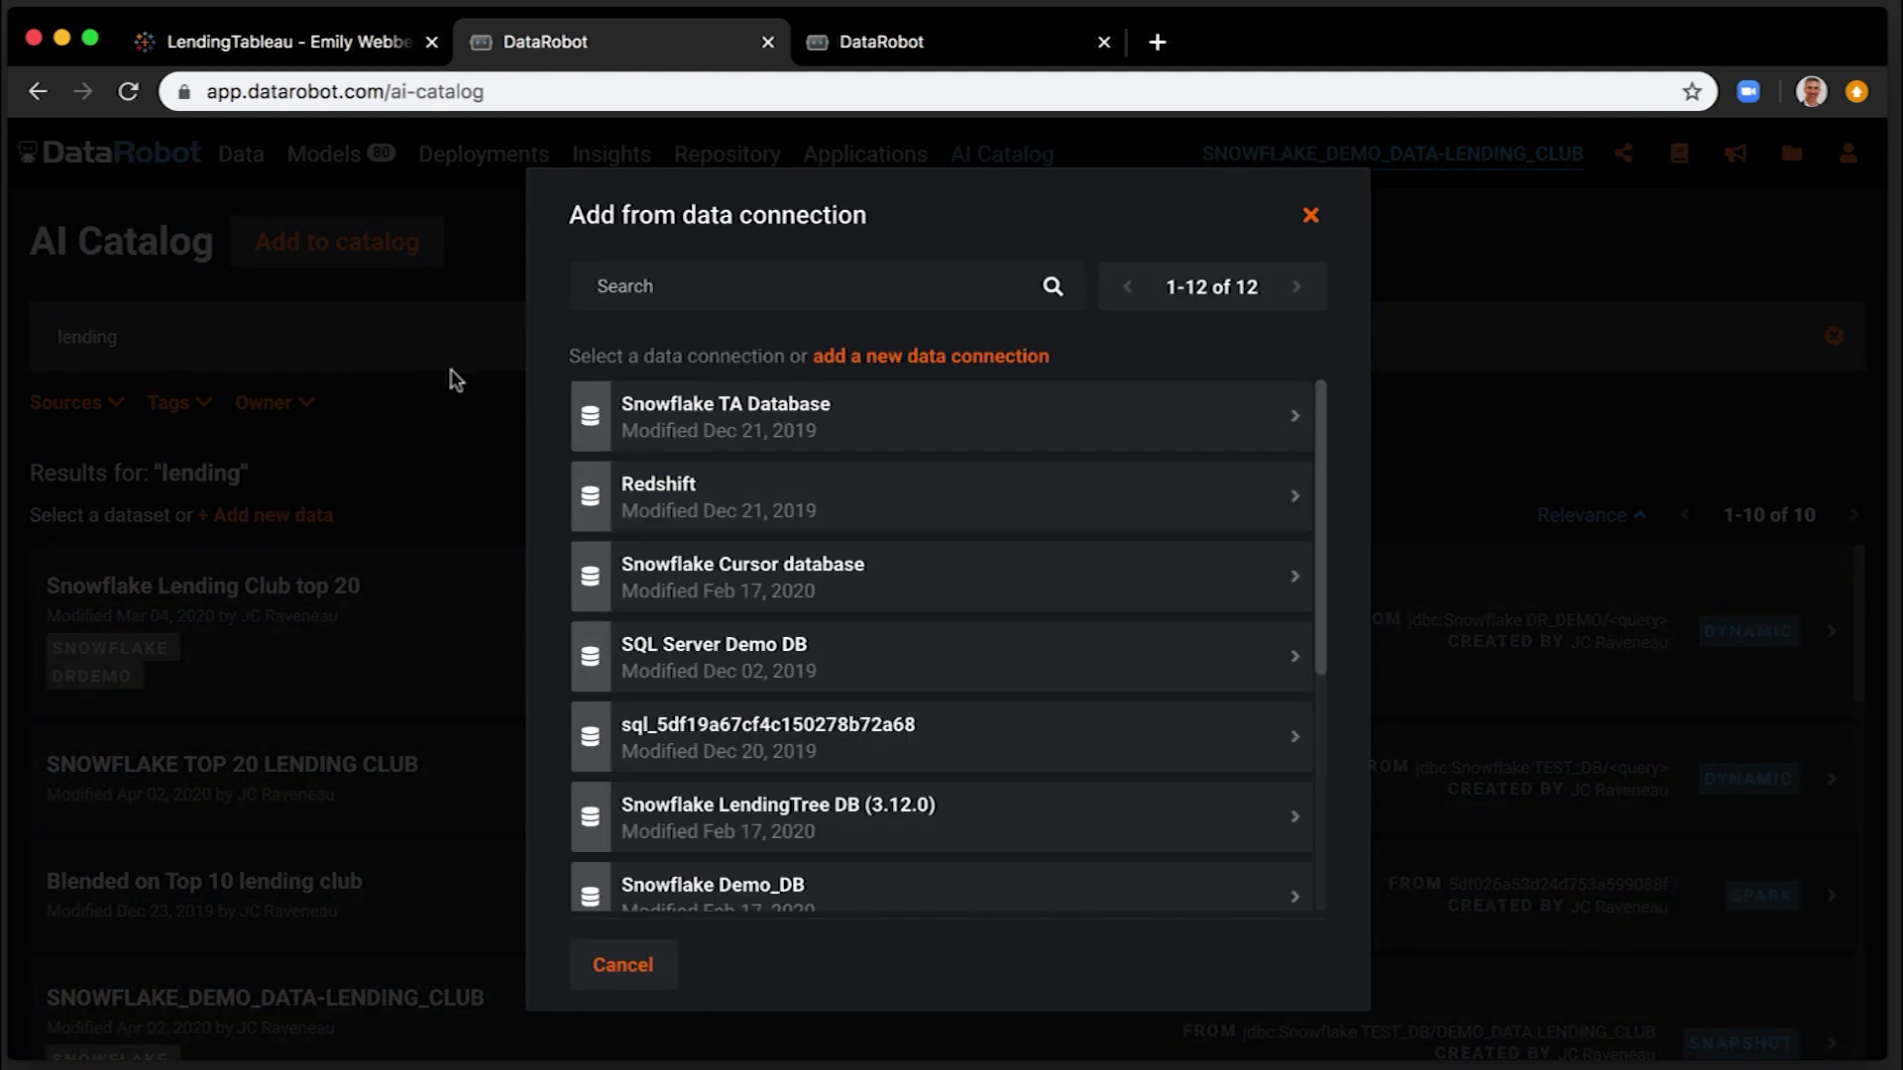
scroll(852, 459, "down", 3)
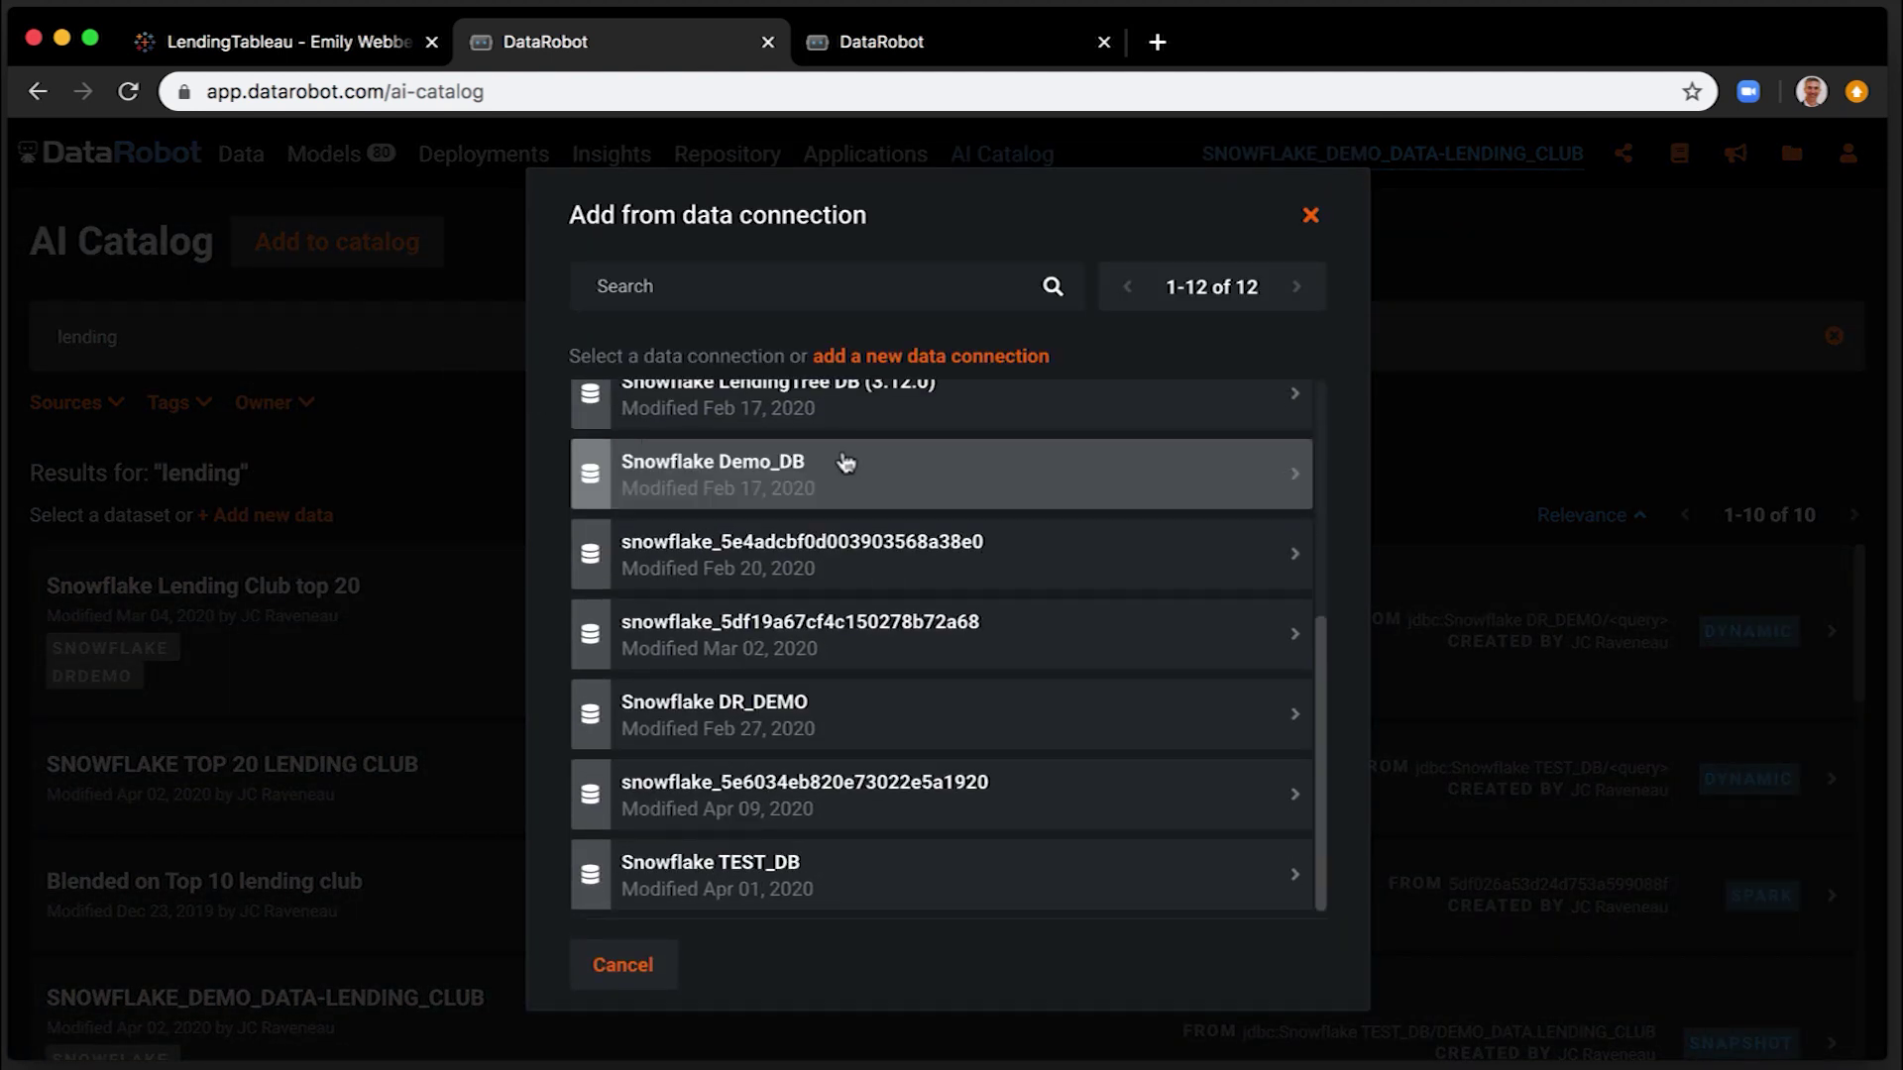
left_click(983, 886)
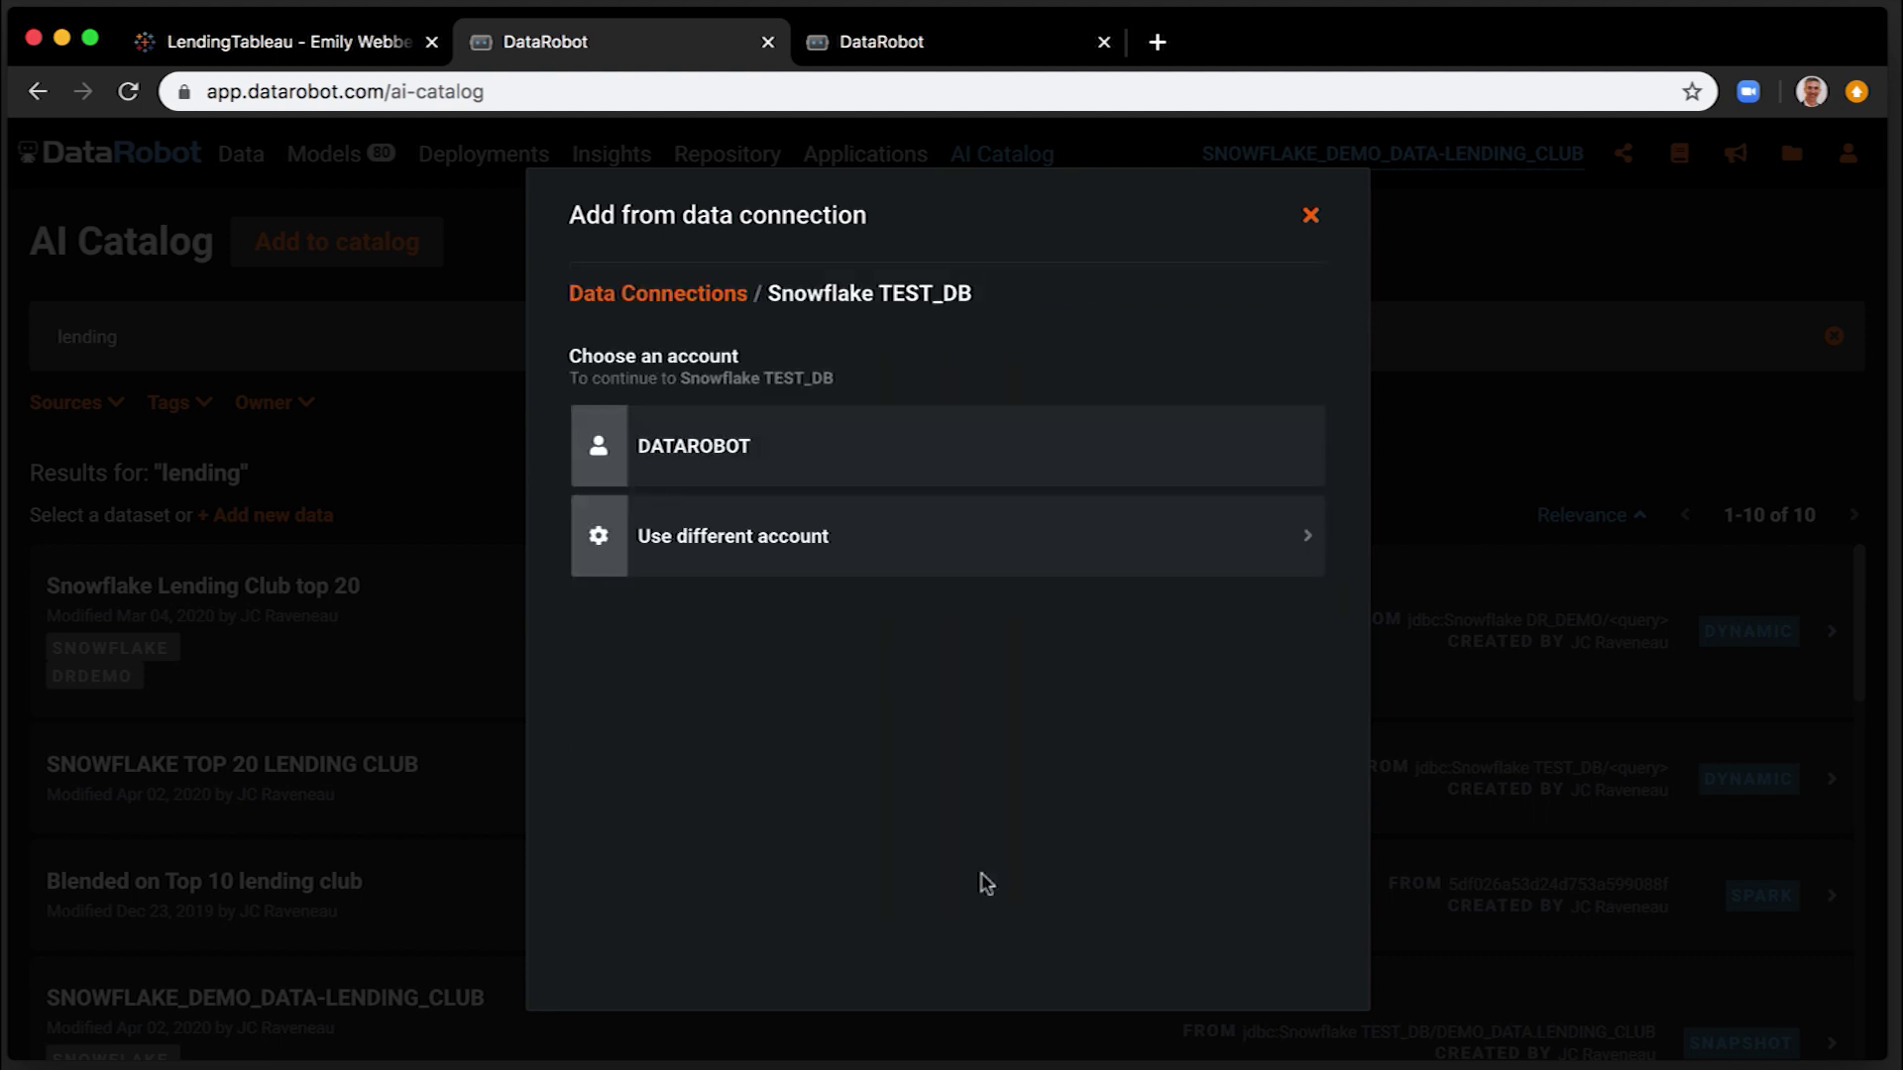
left_click(1007, 455)
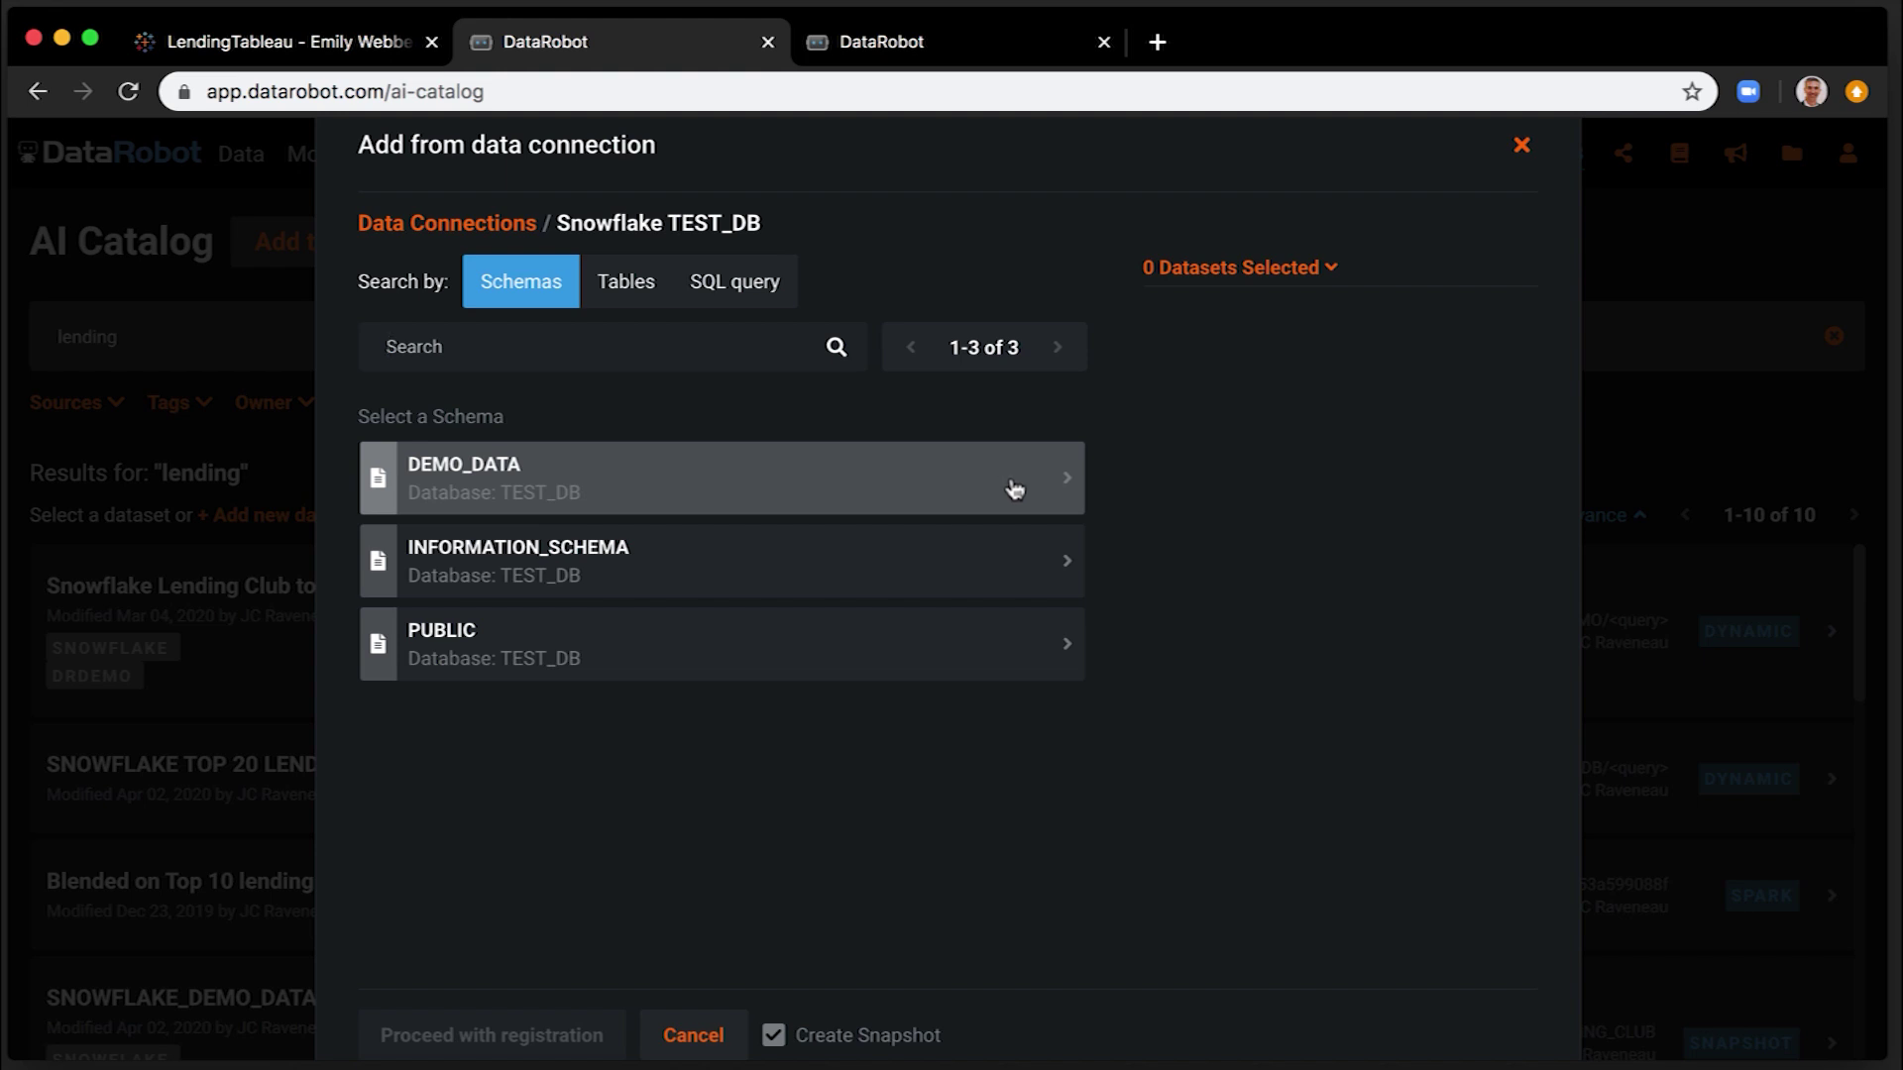
left_click(1013, 489)
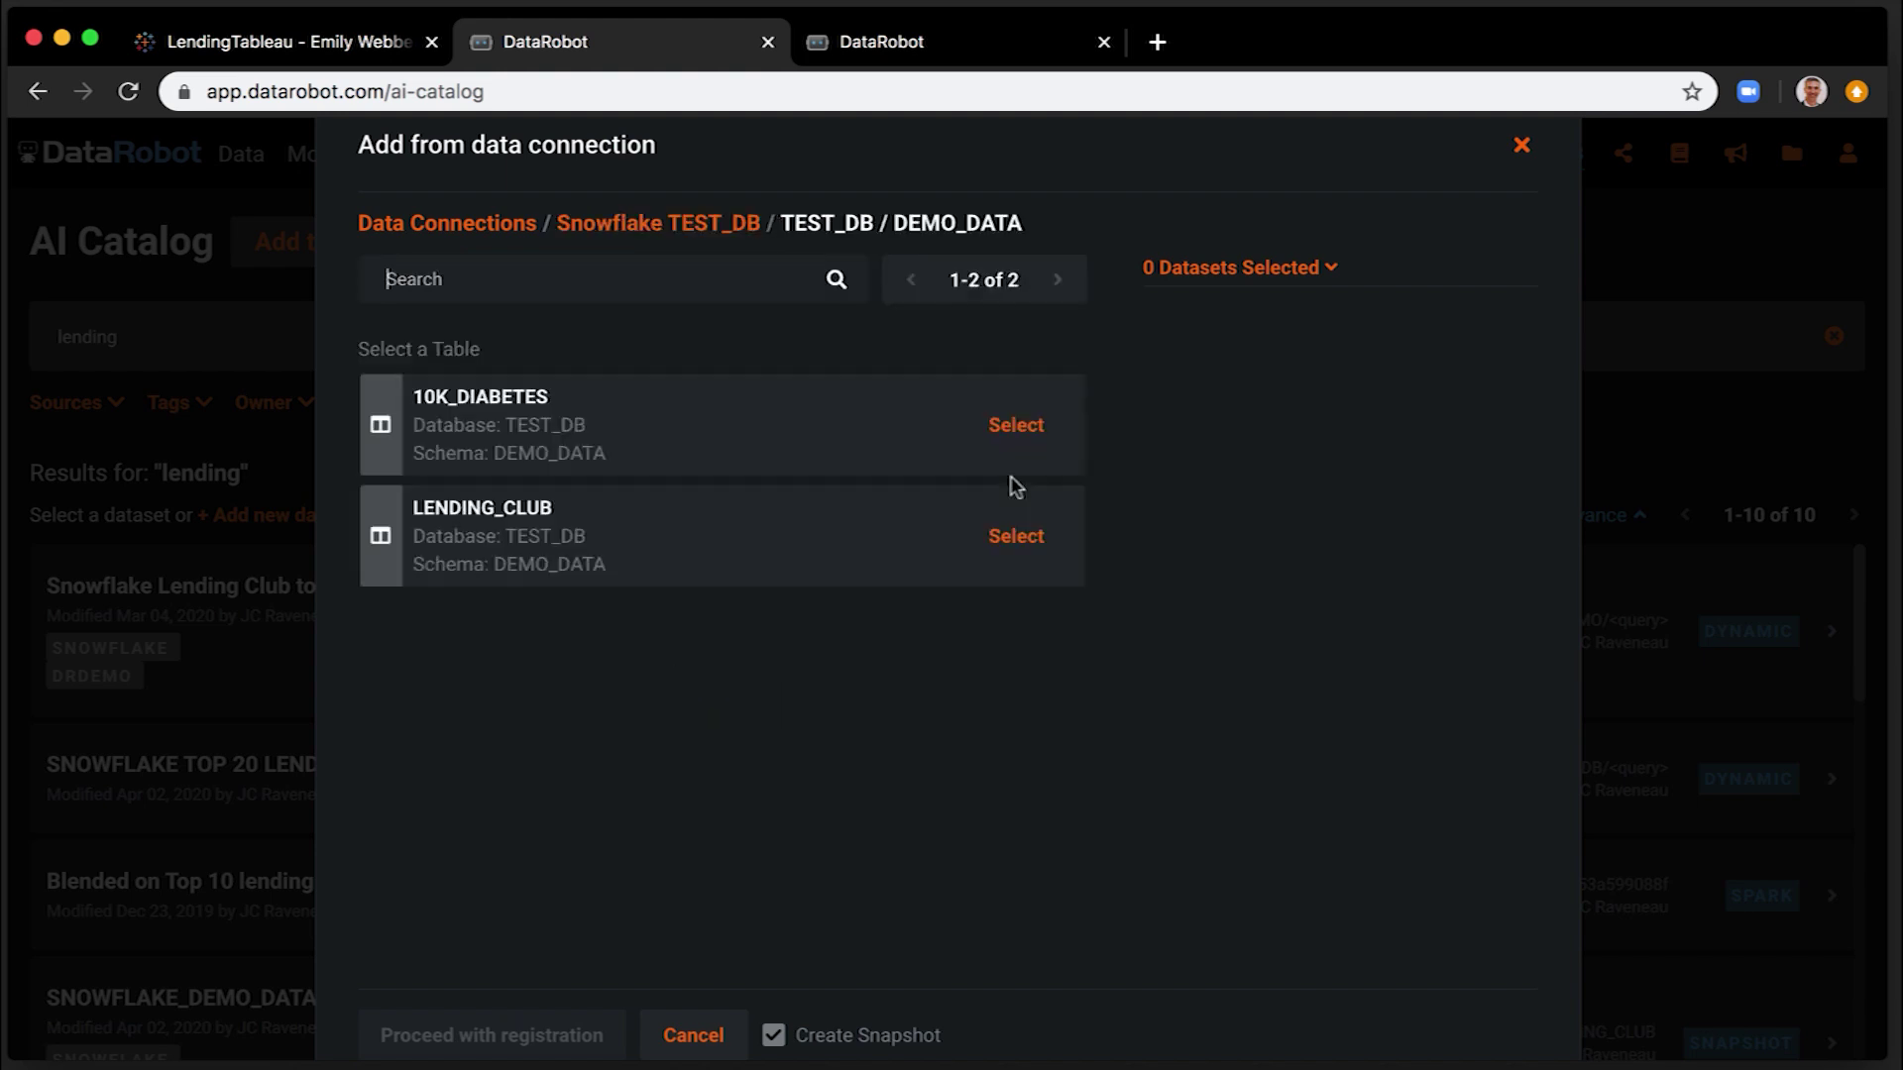
left_click(1019, 544)
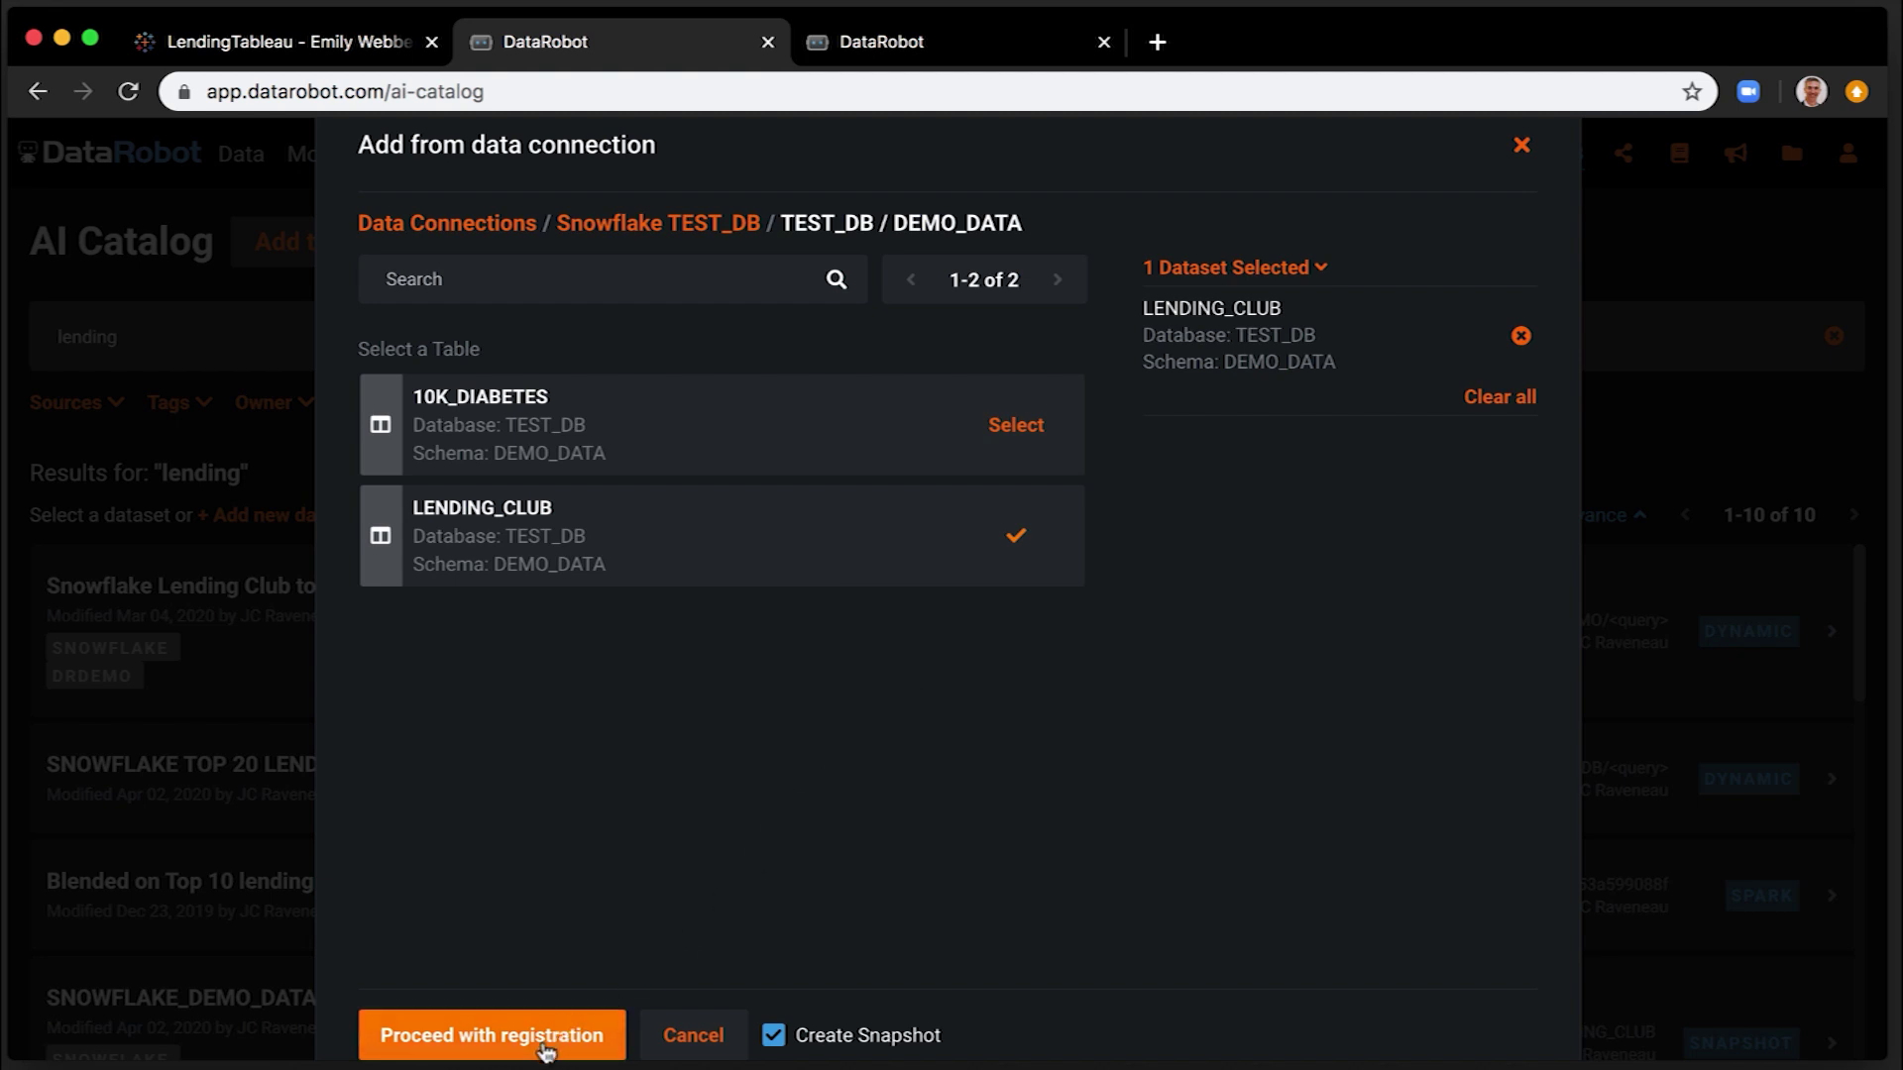
left_click(533, 1042)
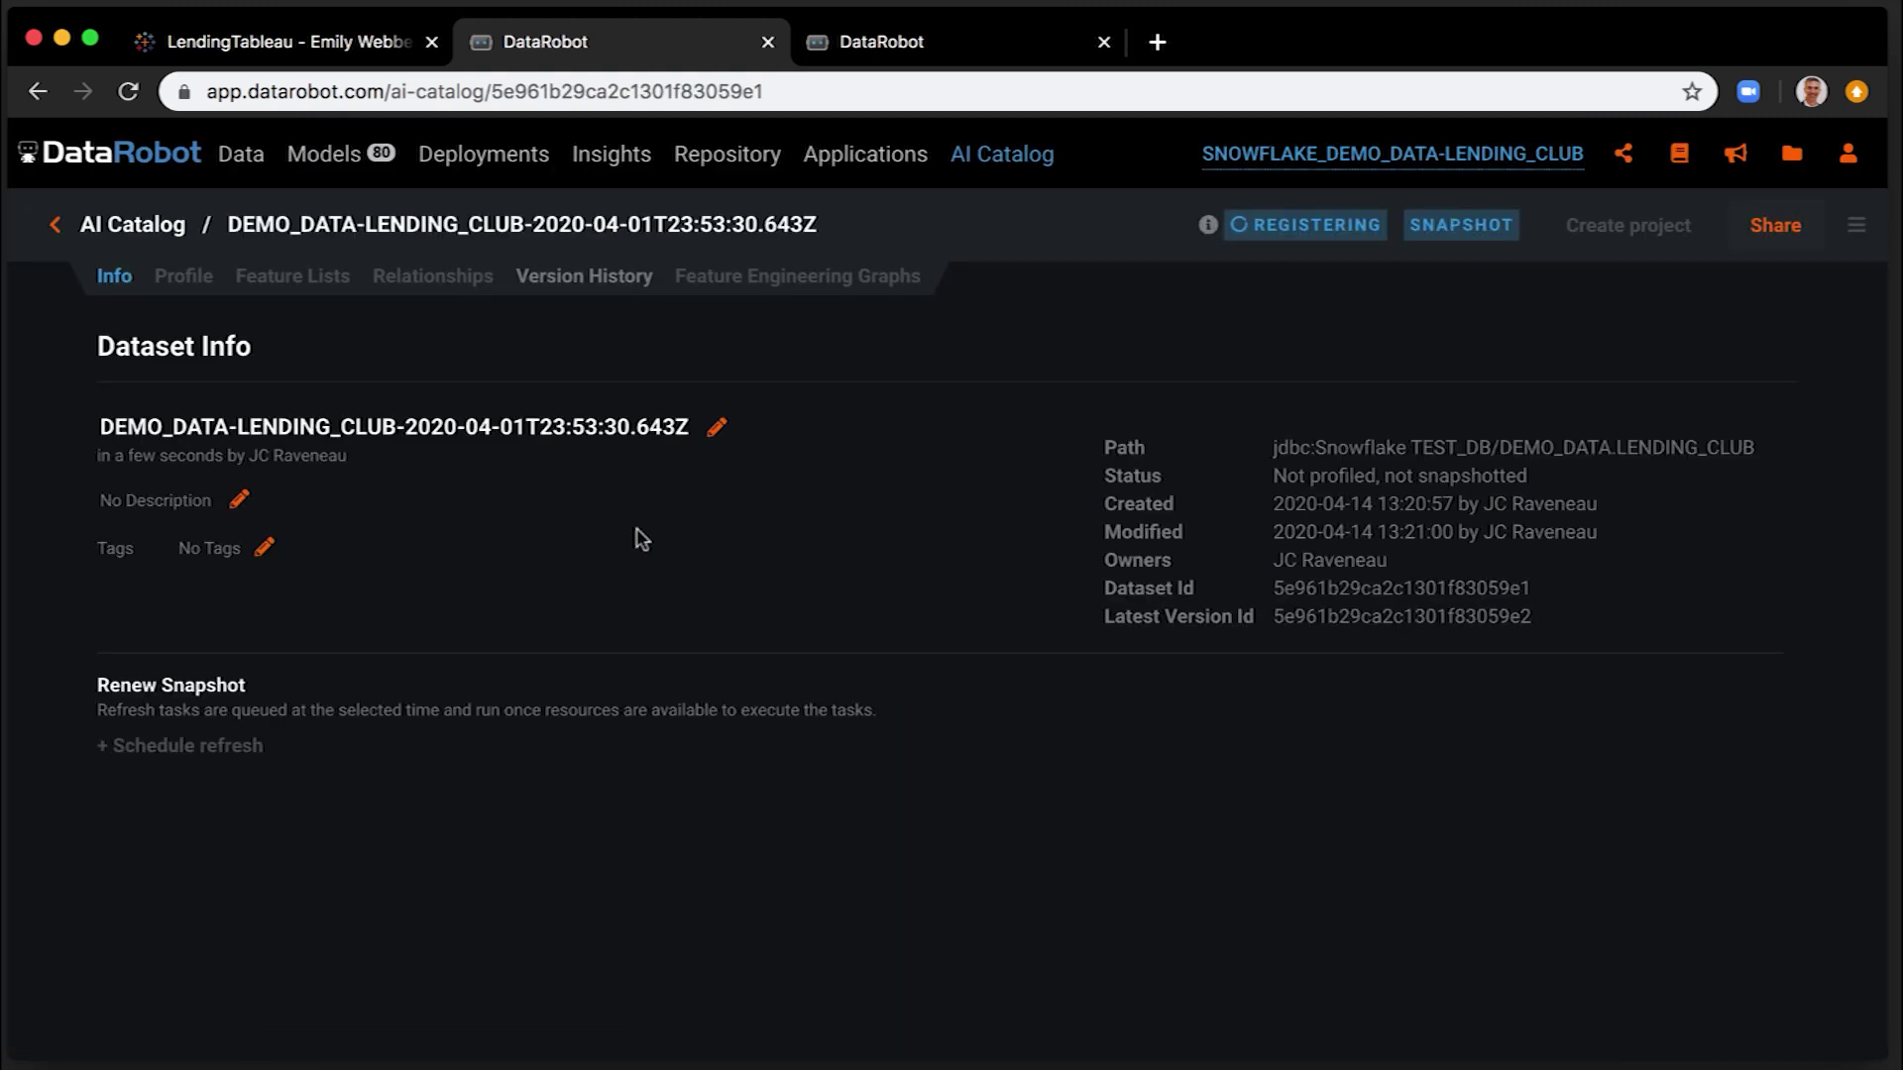
Find 'My Lending Club dataset from Snowflake' in AI Catalog and create a project from it
left_click(1000, 156)
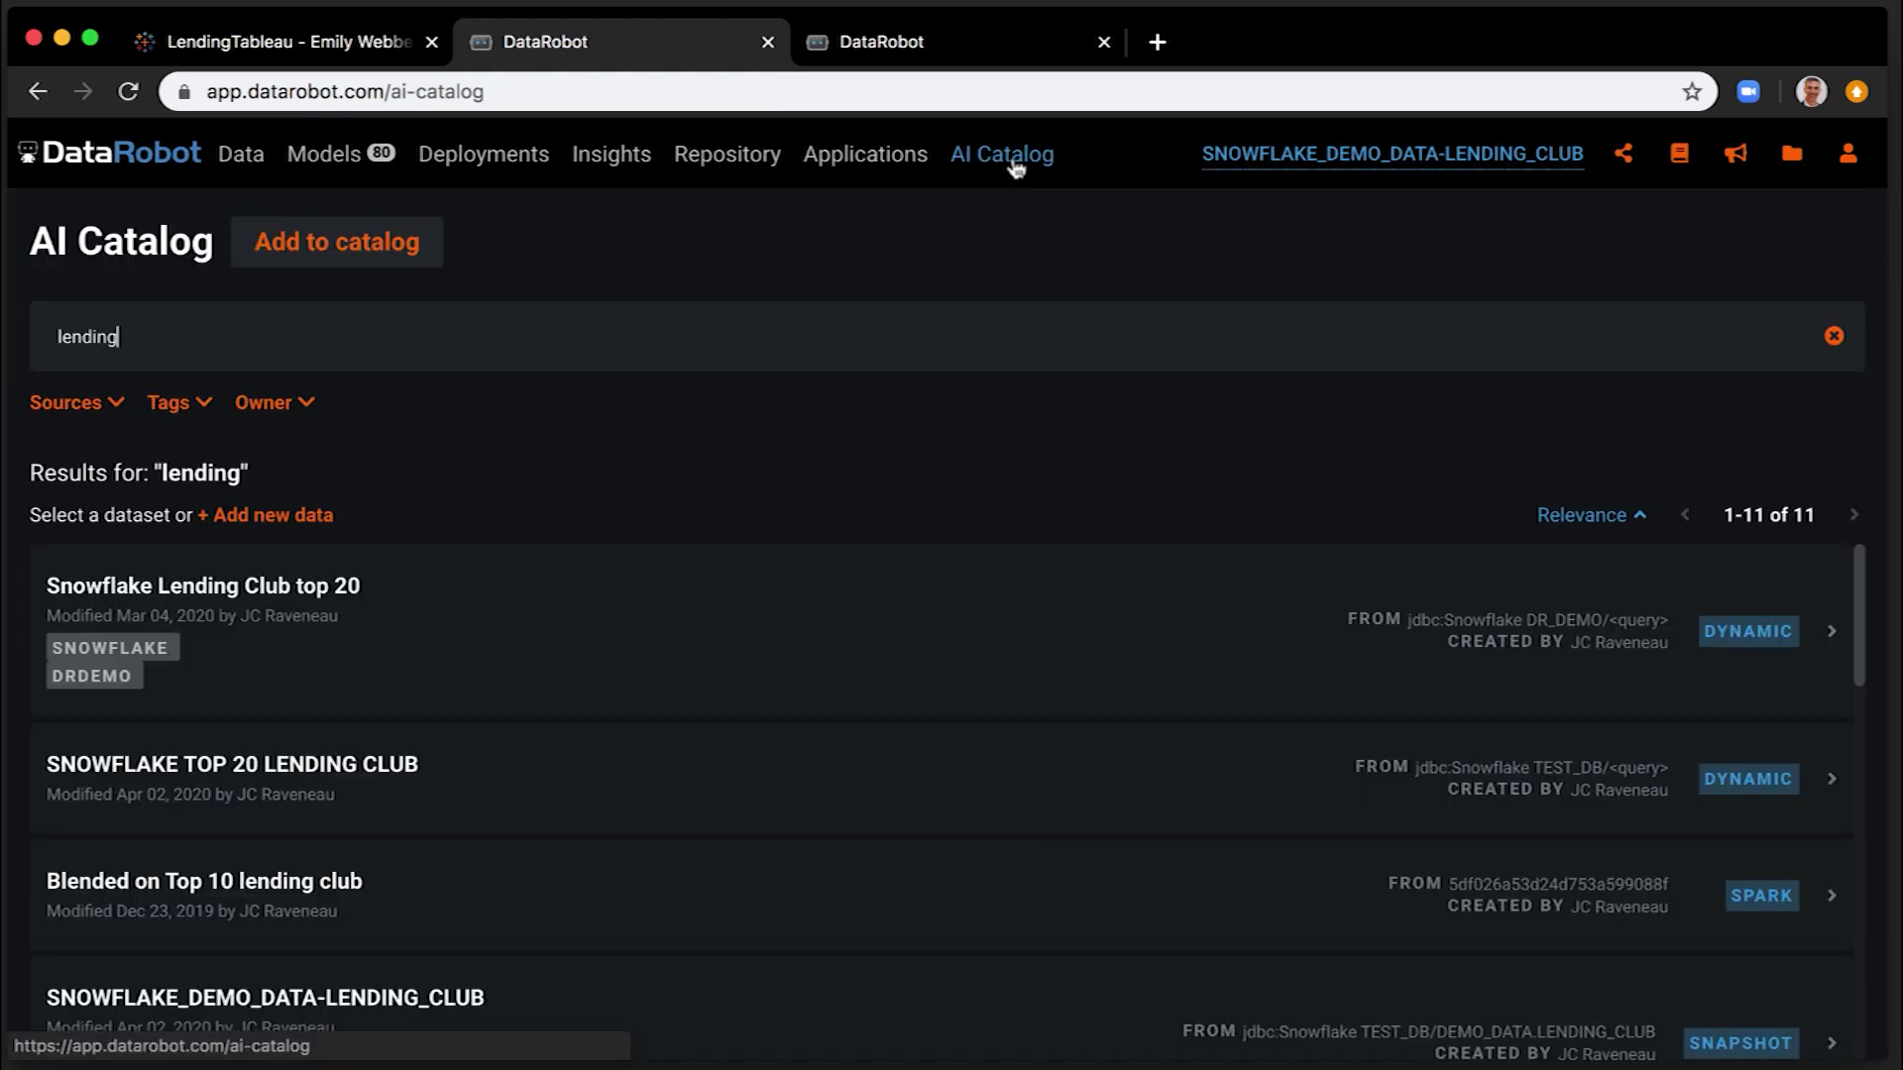
double_click(147, 330)
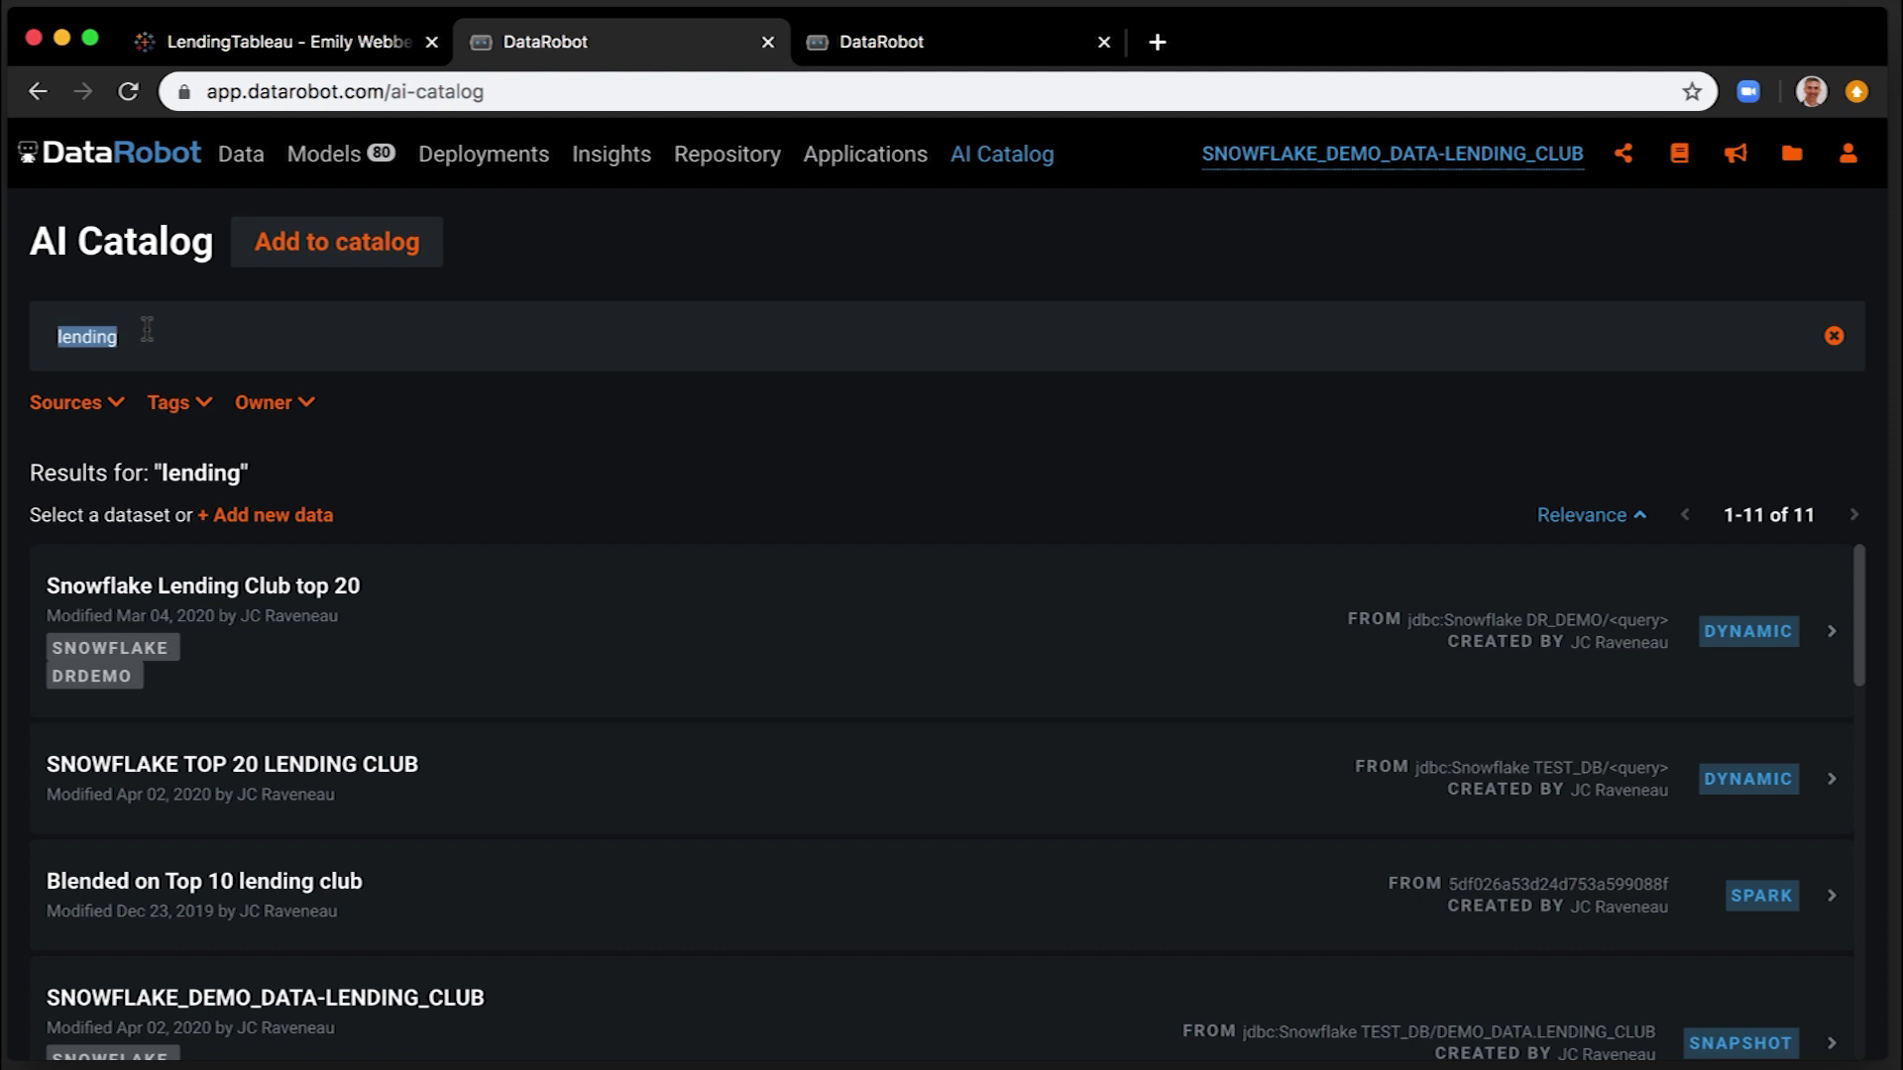
type("snow")
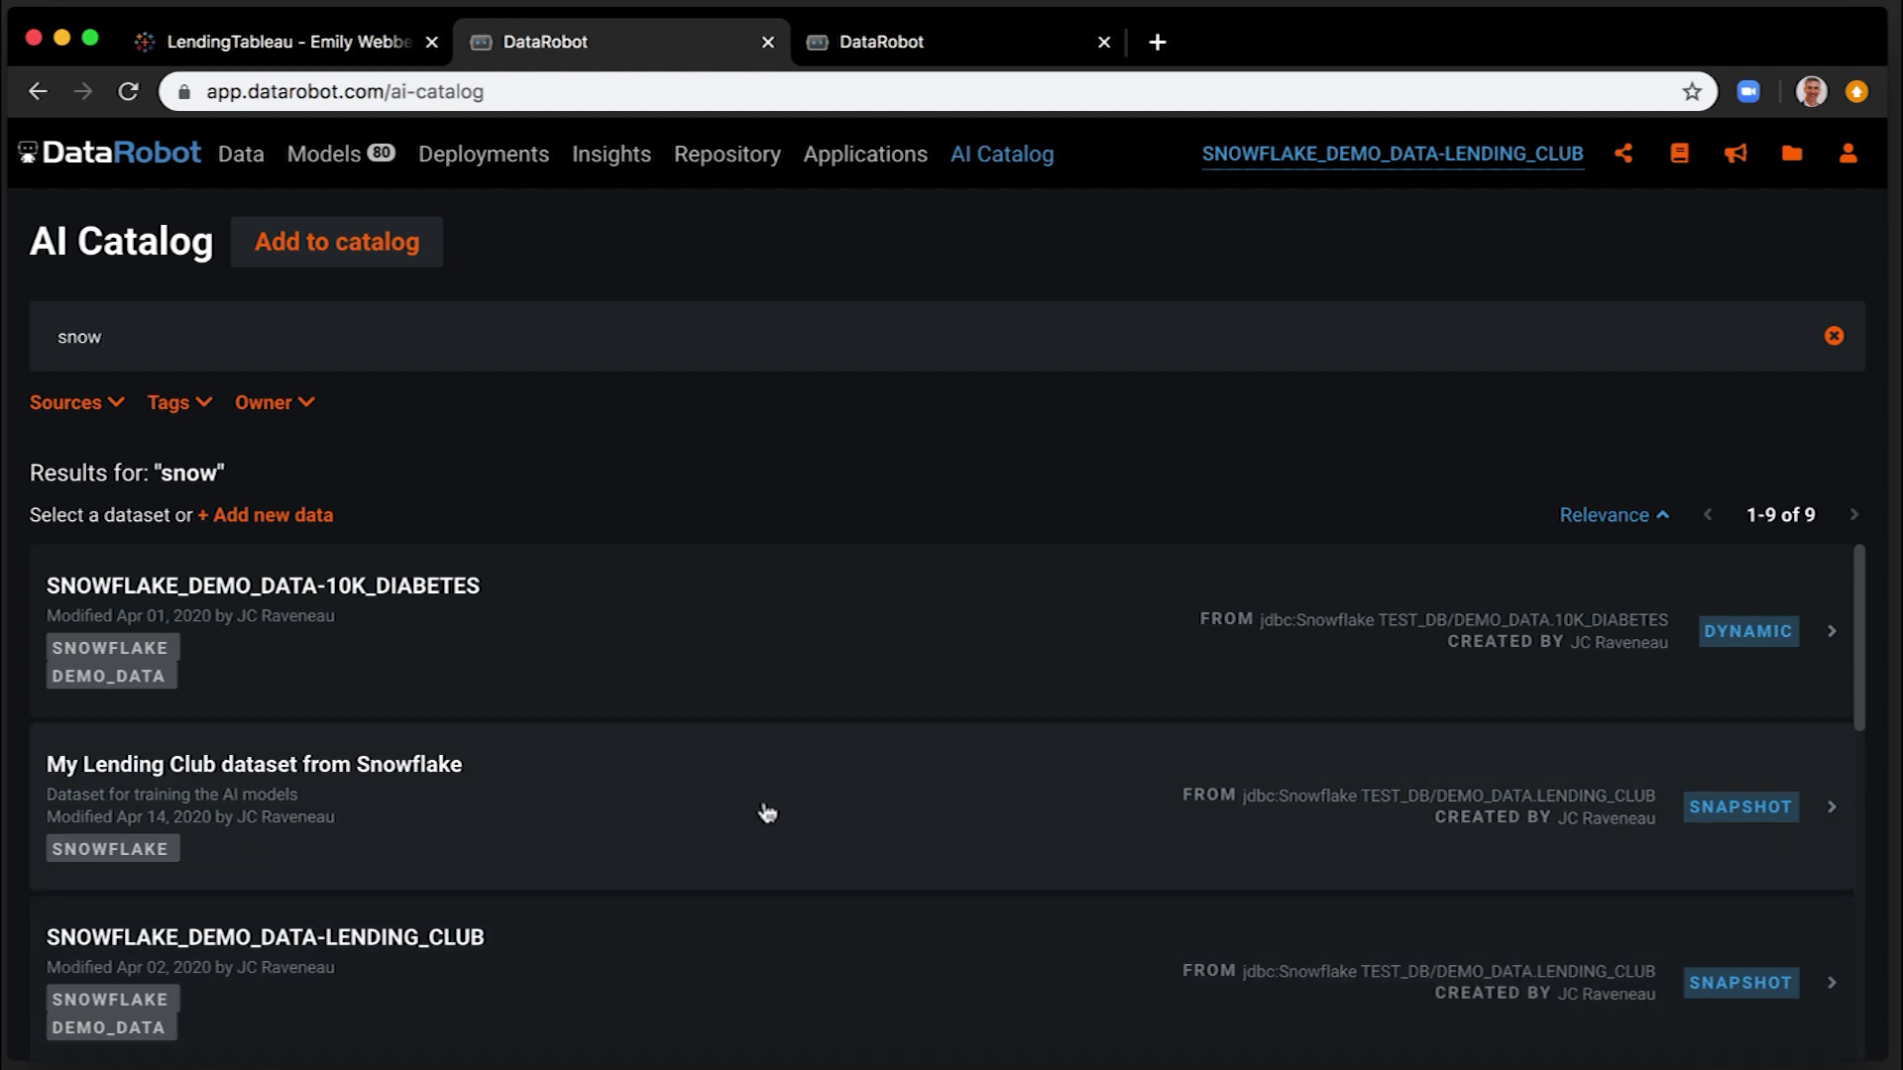
left_click(1837, 822)
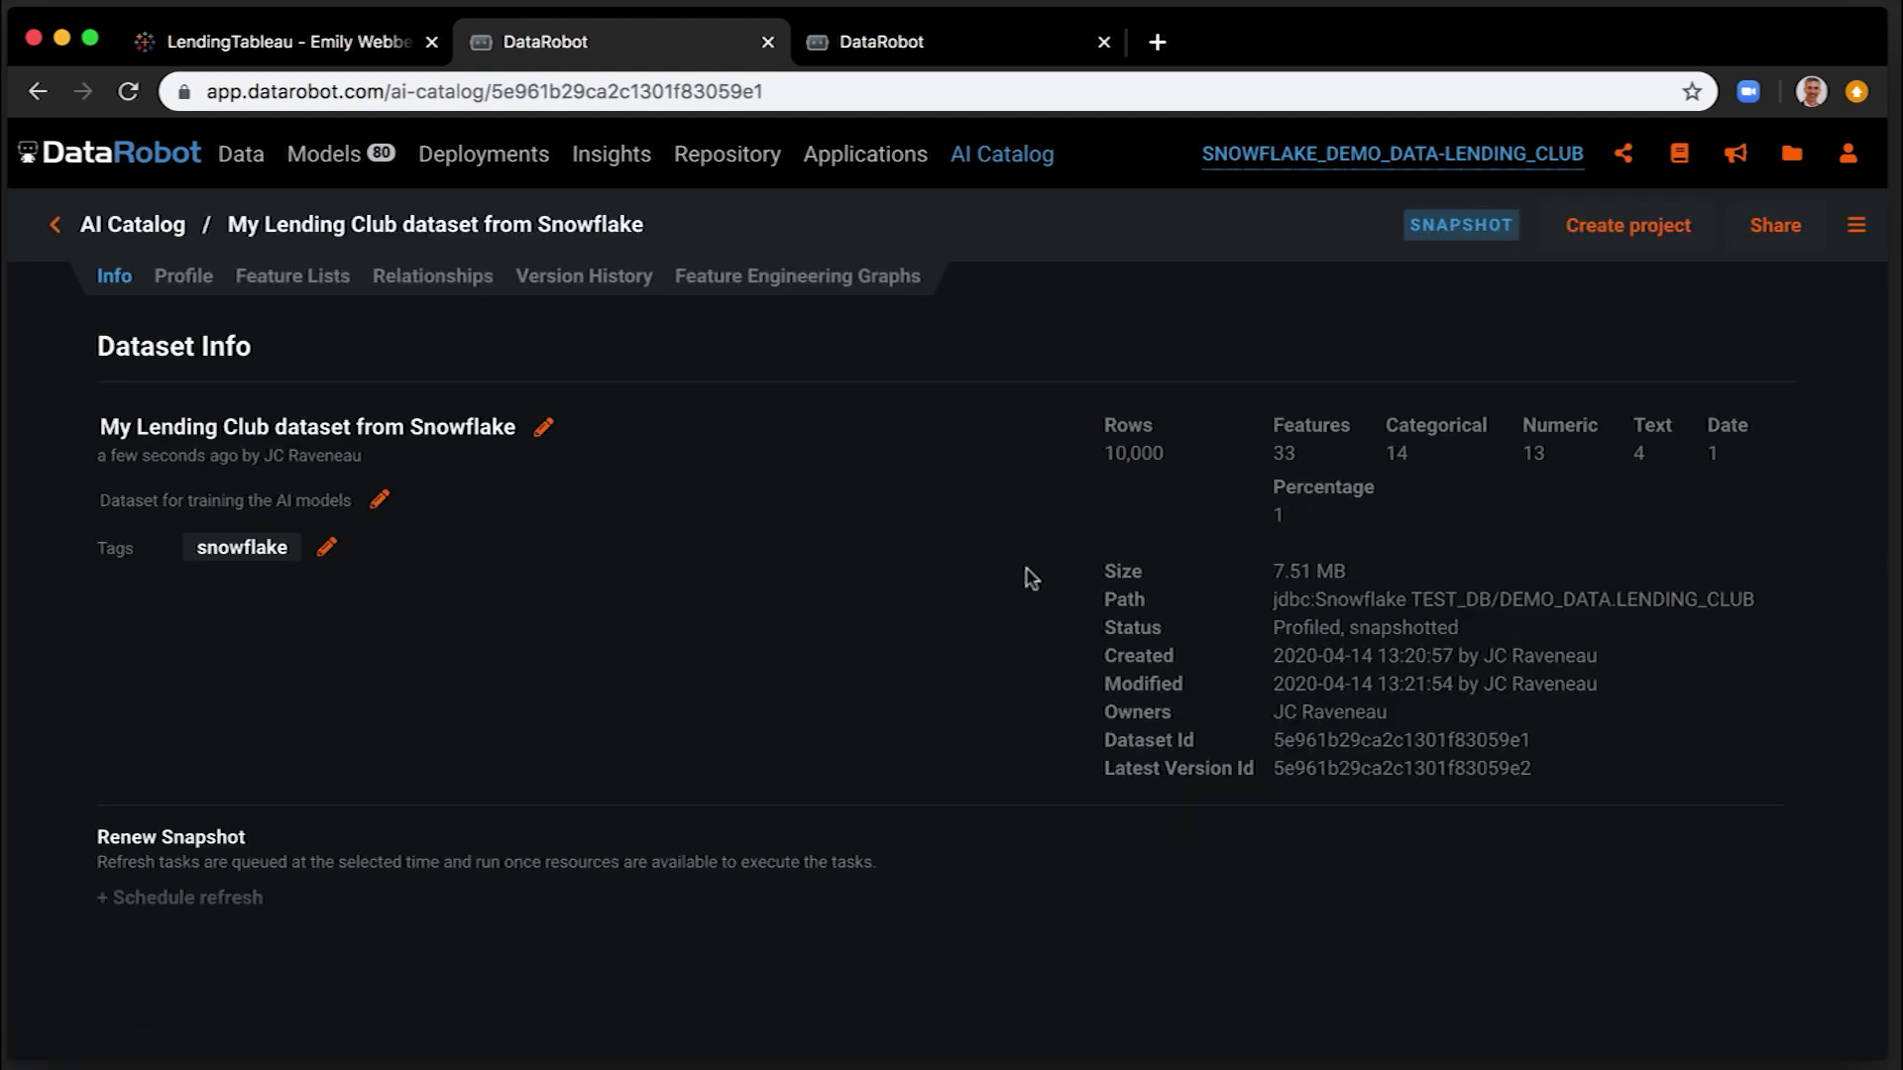
left_click(1618, 228)
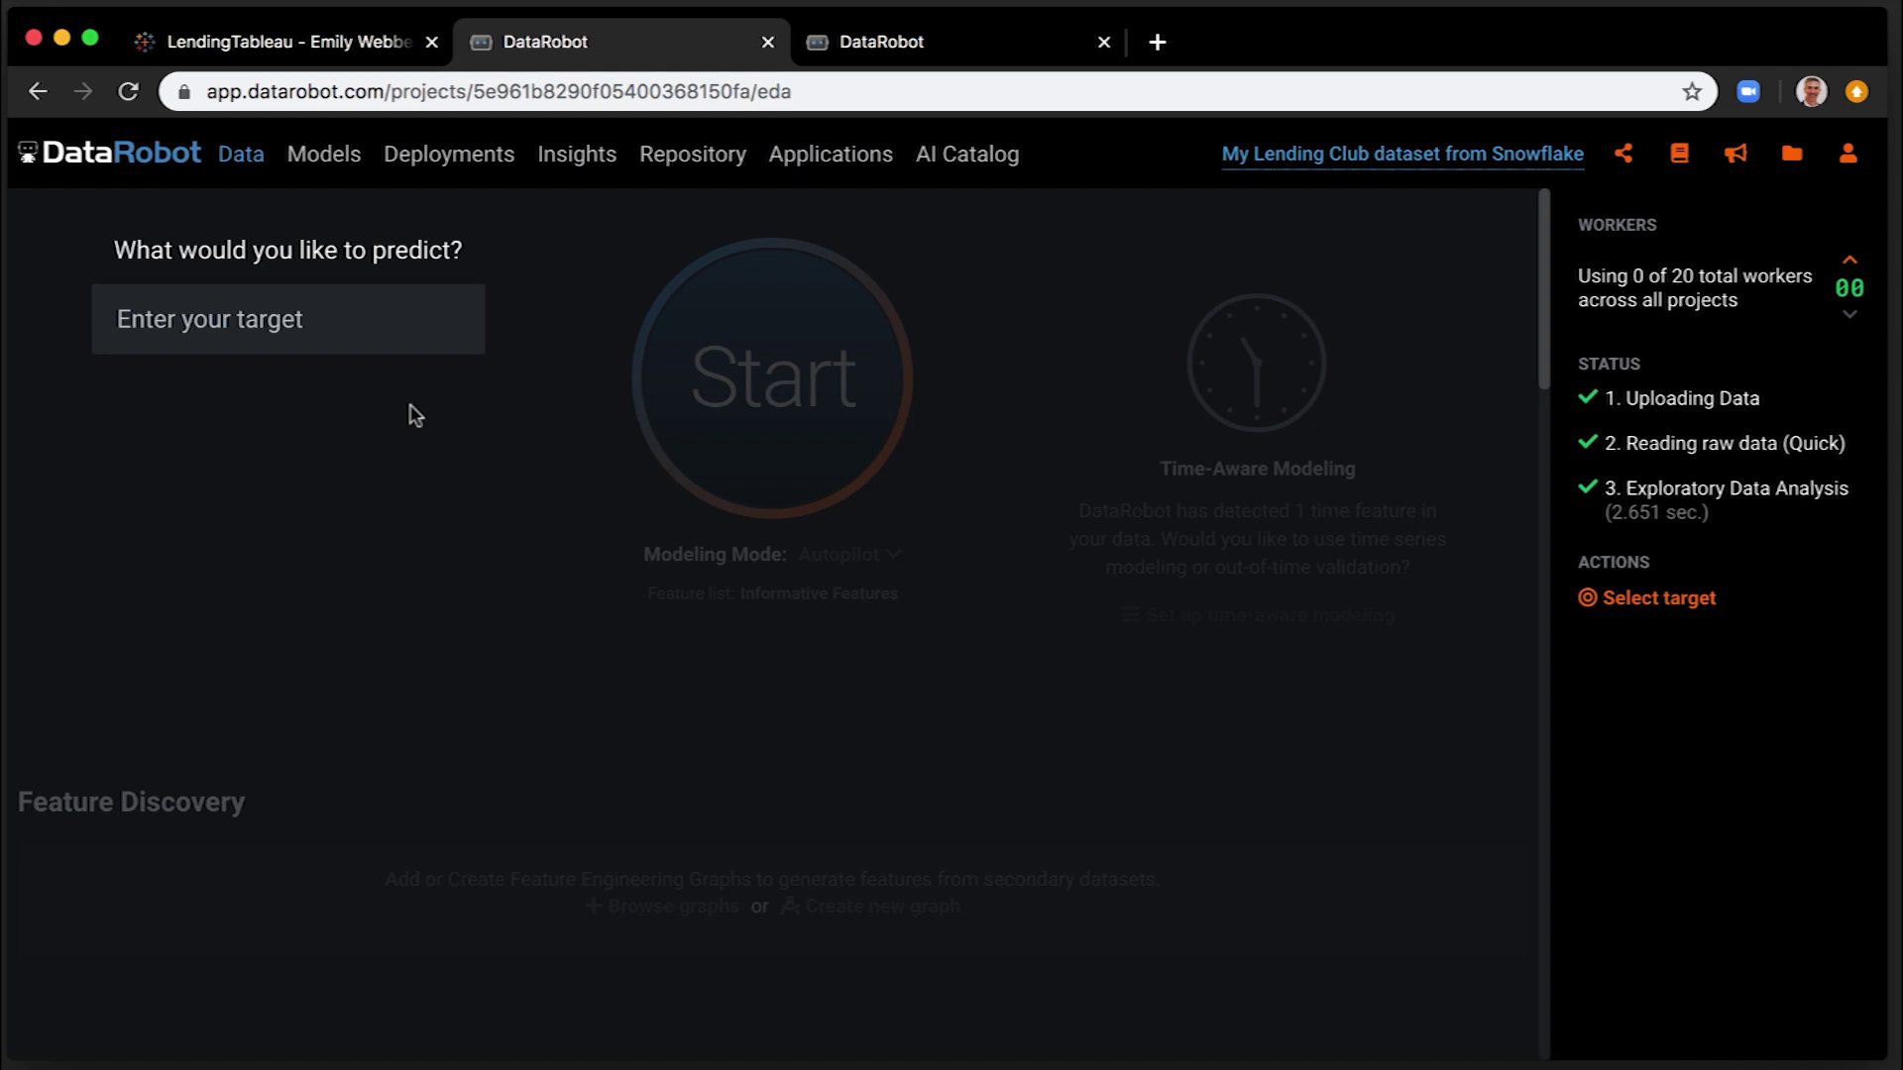
Set is_bad as the prediction target and start Autopilot
left_click(329, 324)
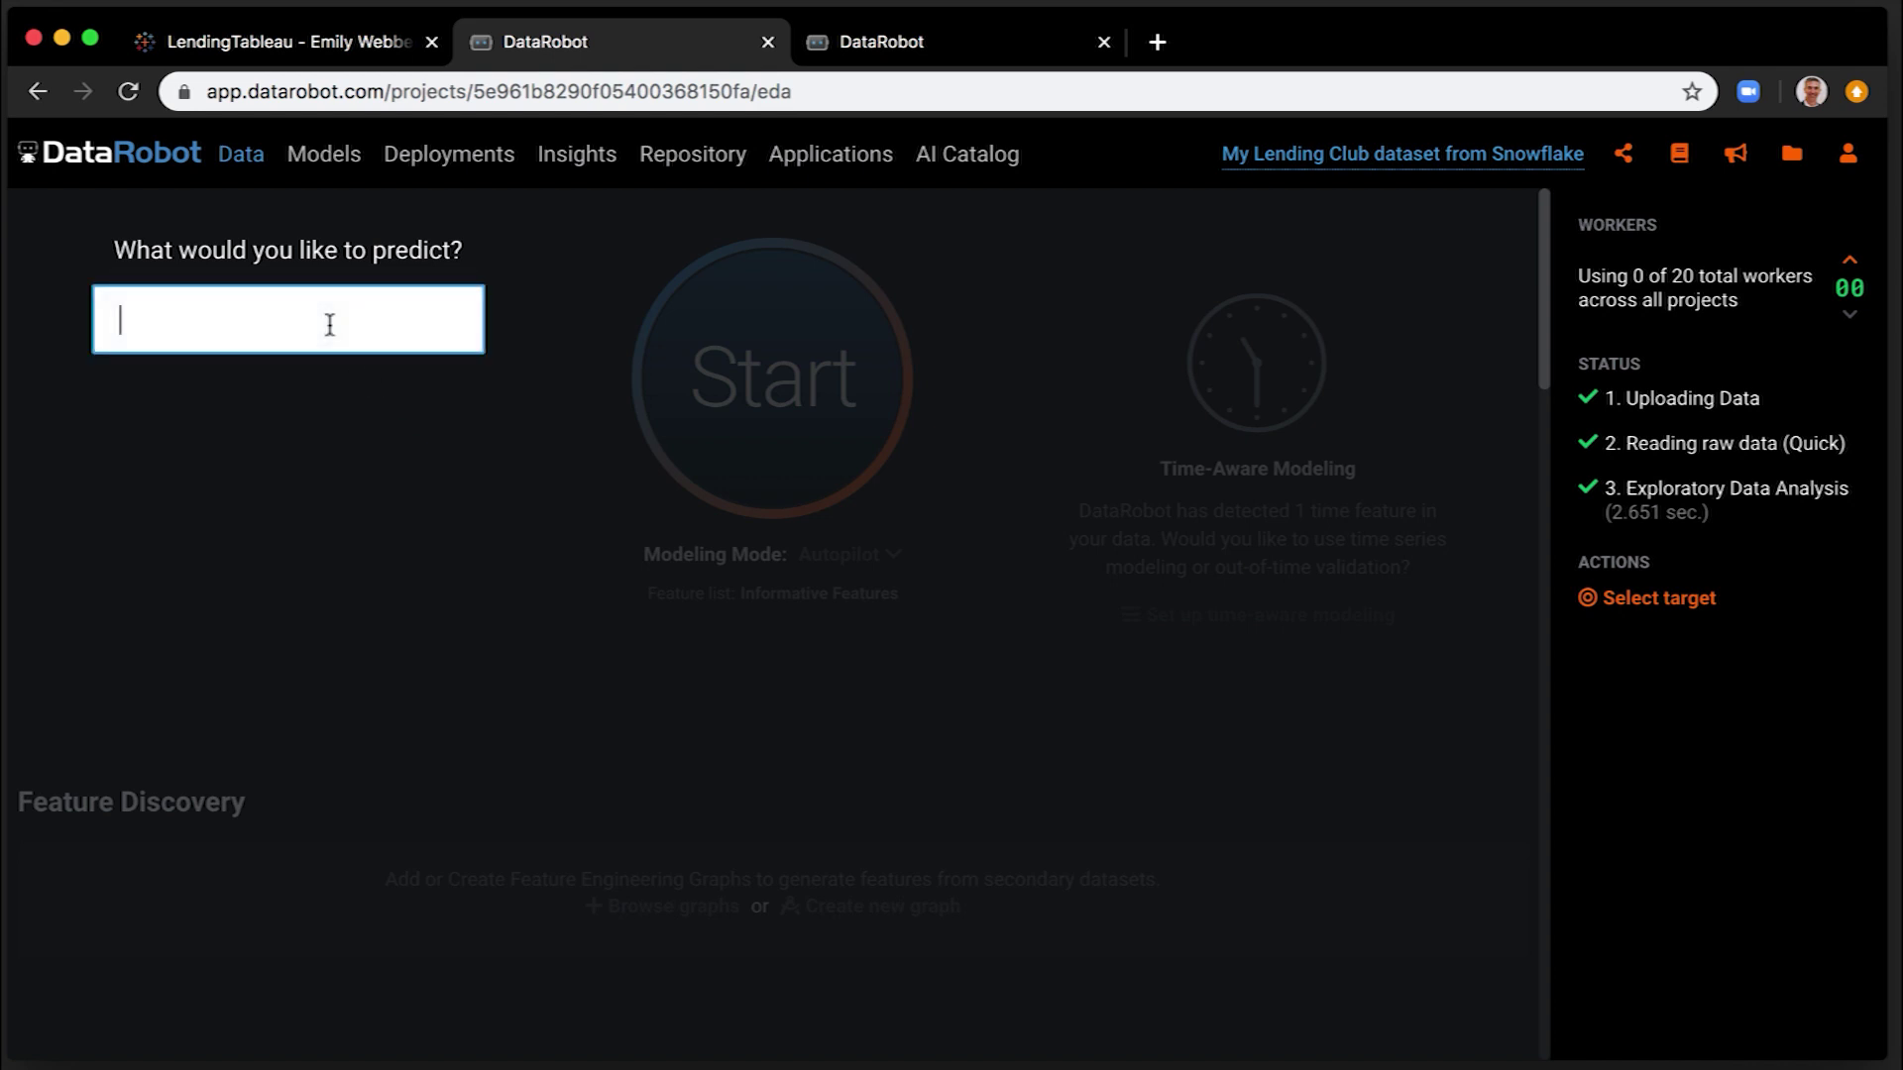
type("is")
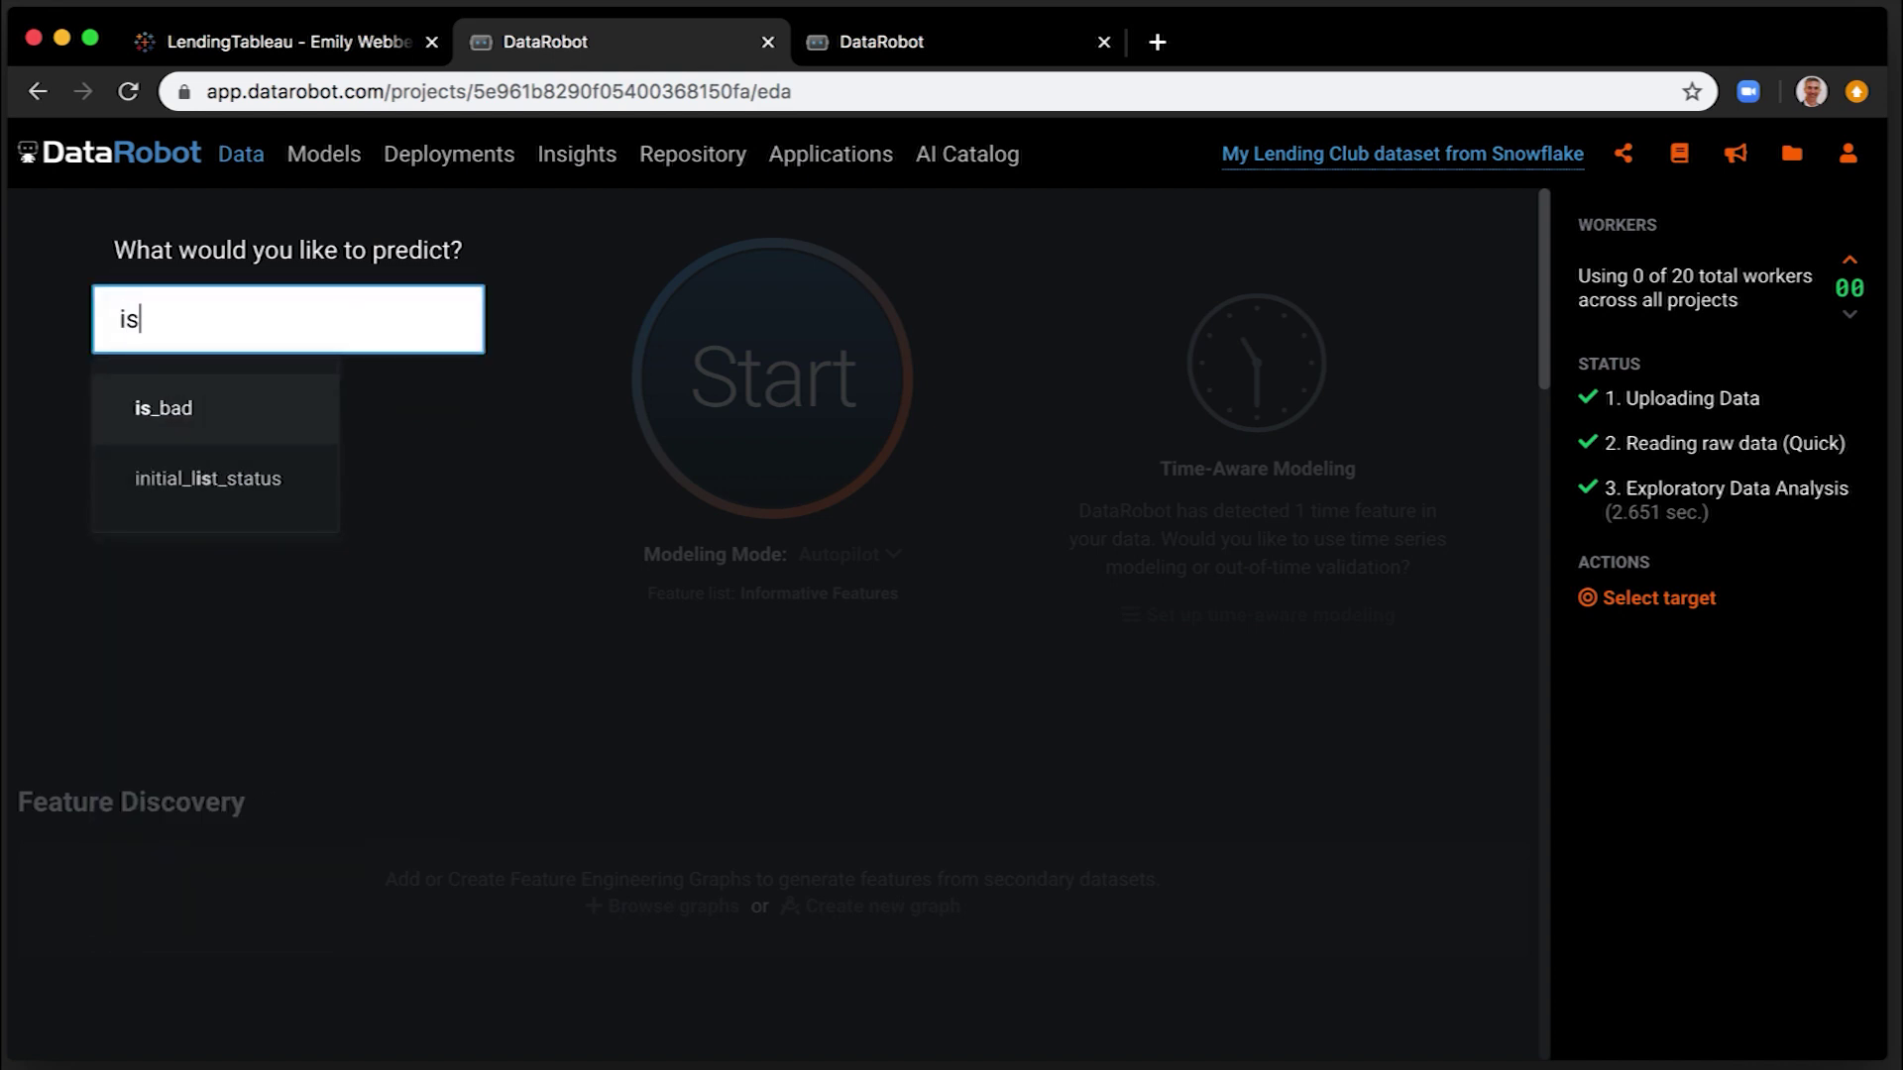
left_click(247, 412)
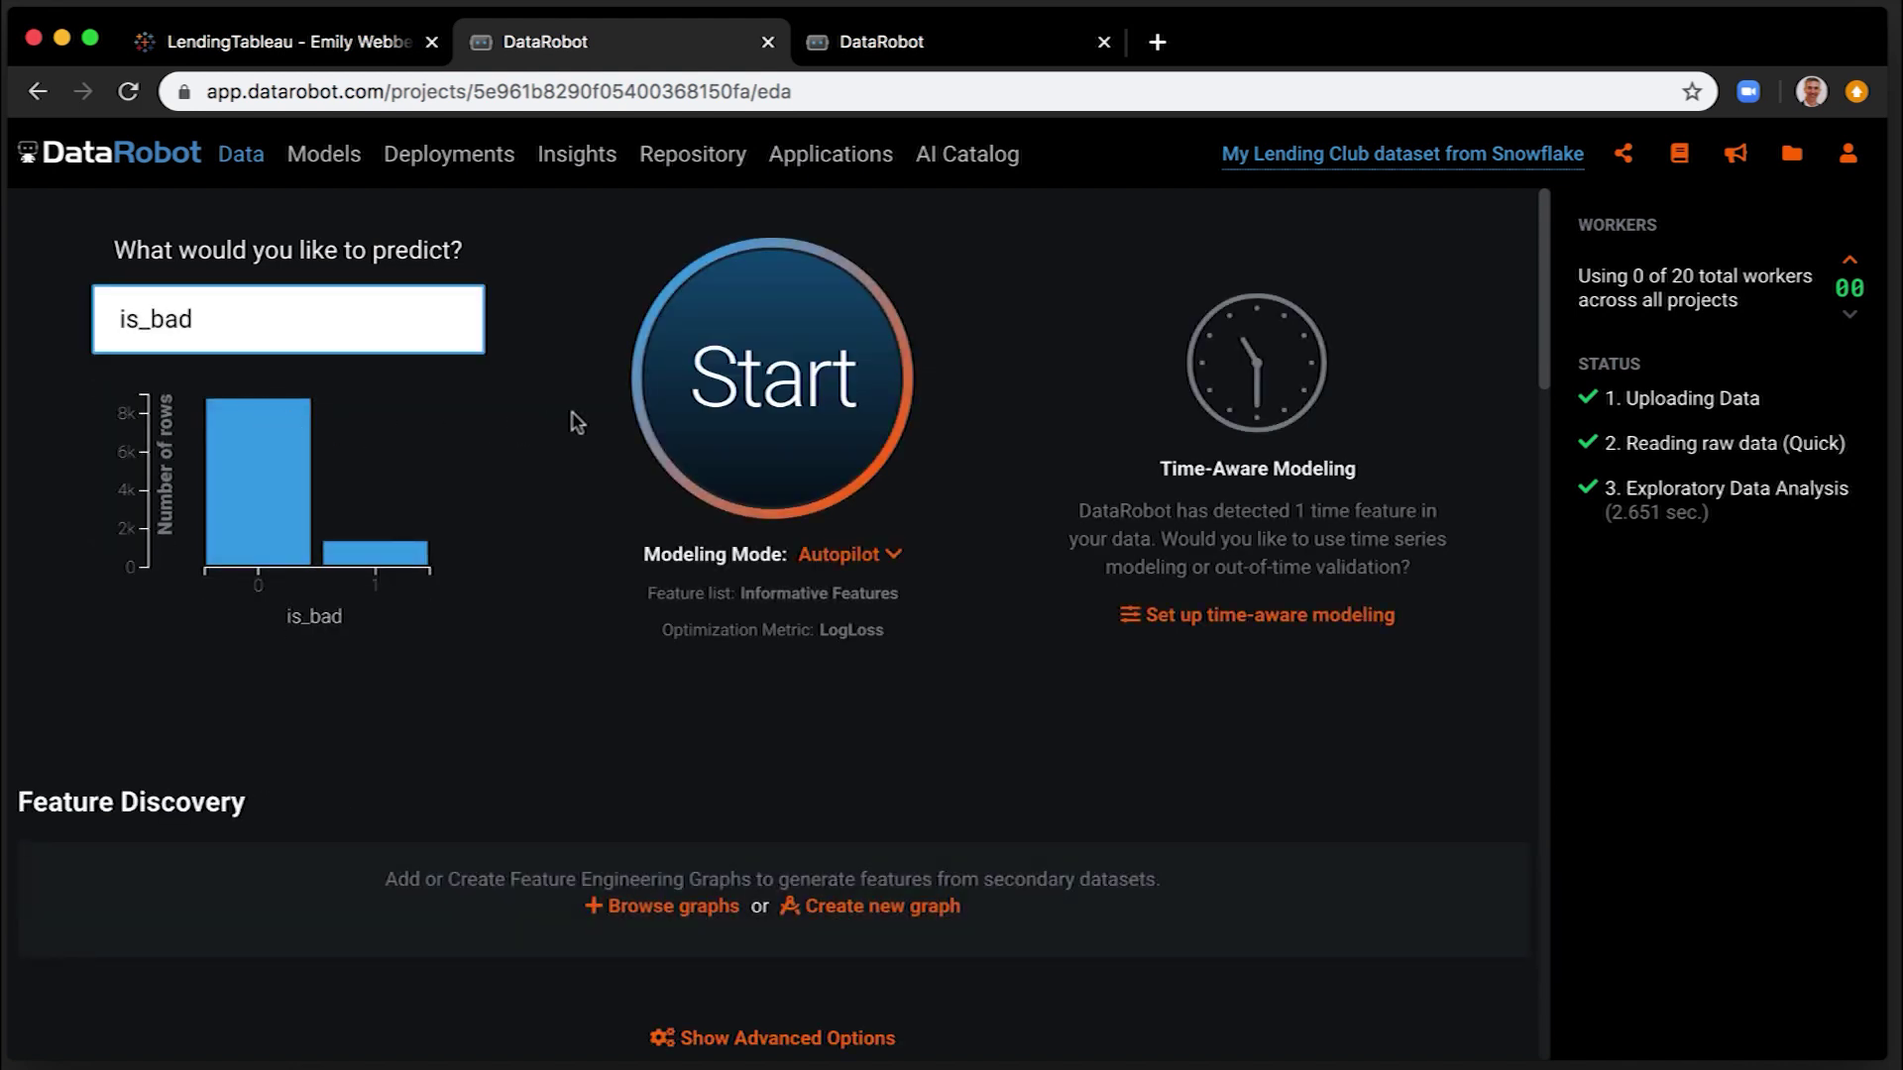
left_click(767, 407)
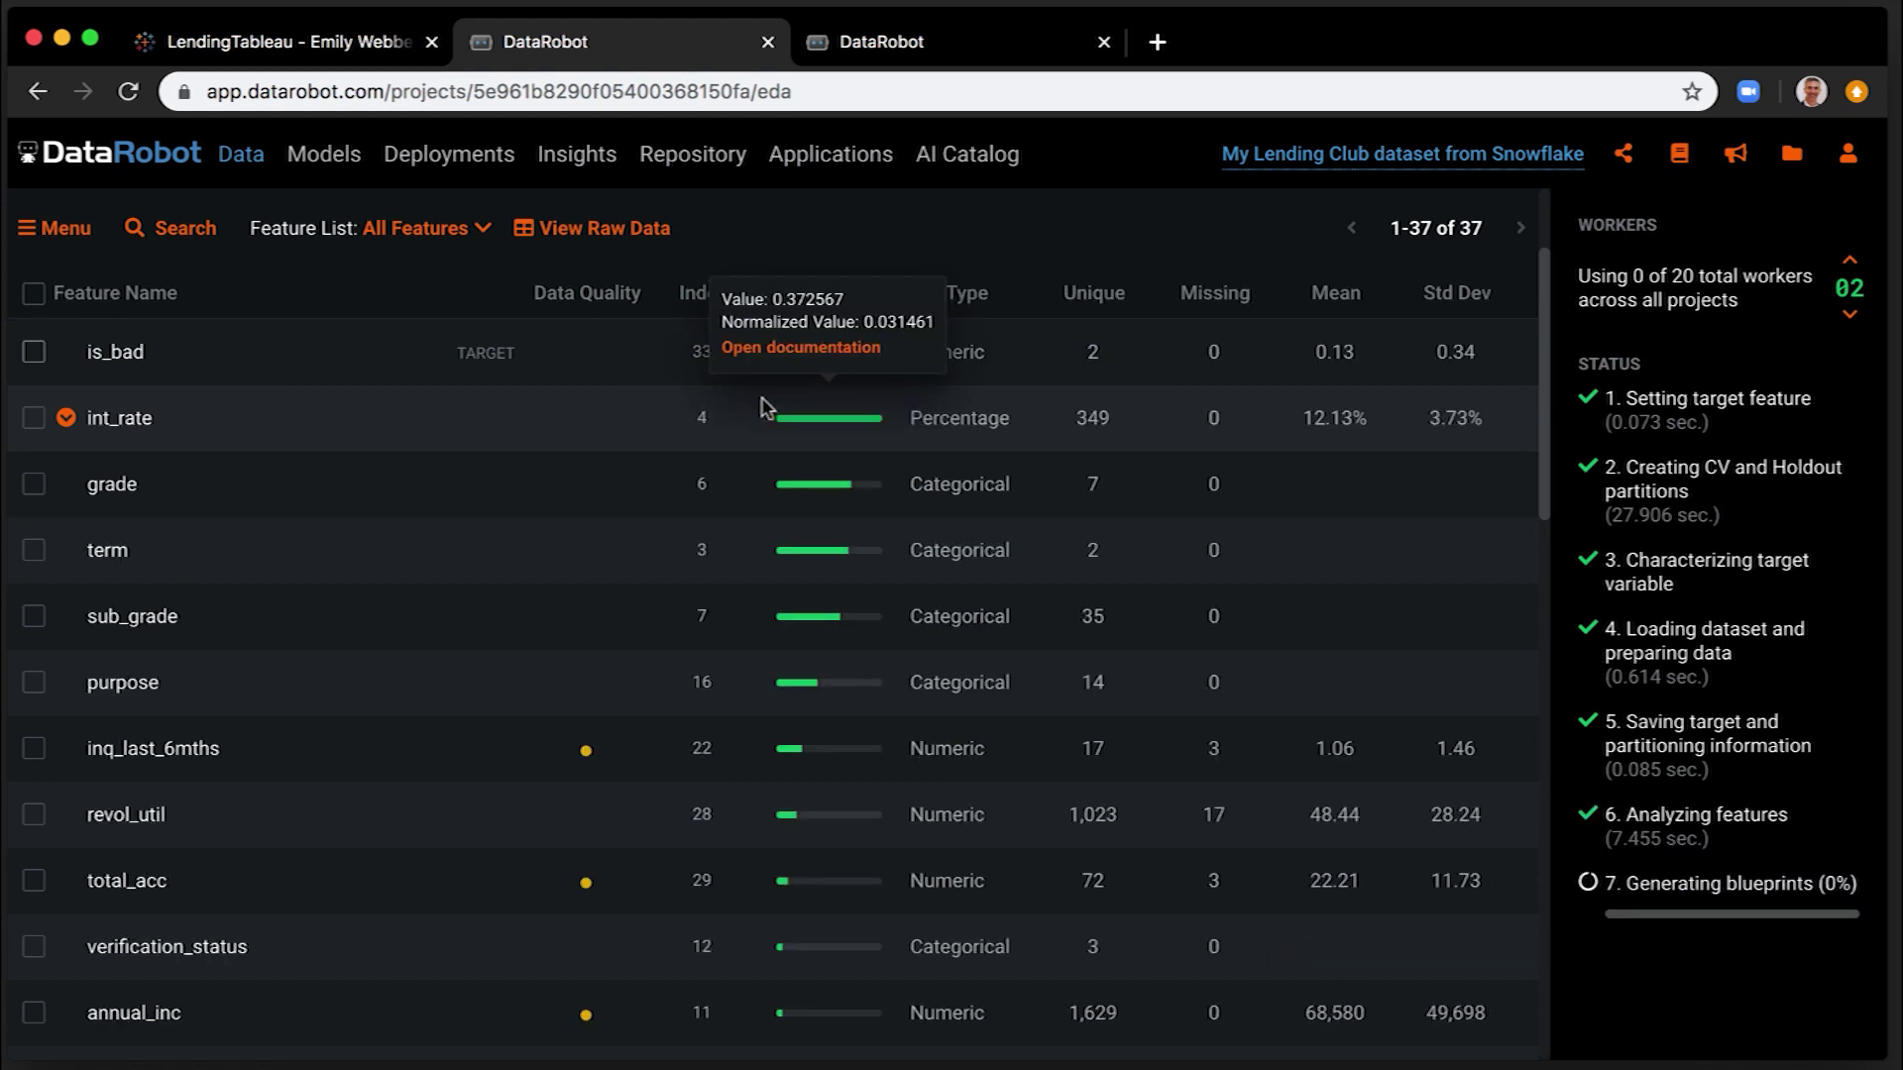
Review the sub_grade distribution, raise the workers to 20, and open the Models leaderboard
left_click(135, 615)
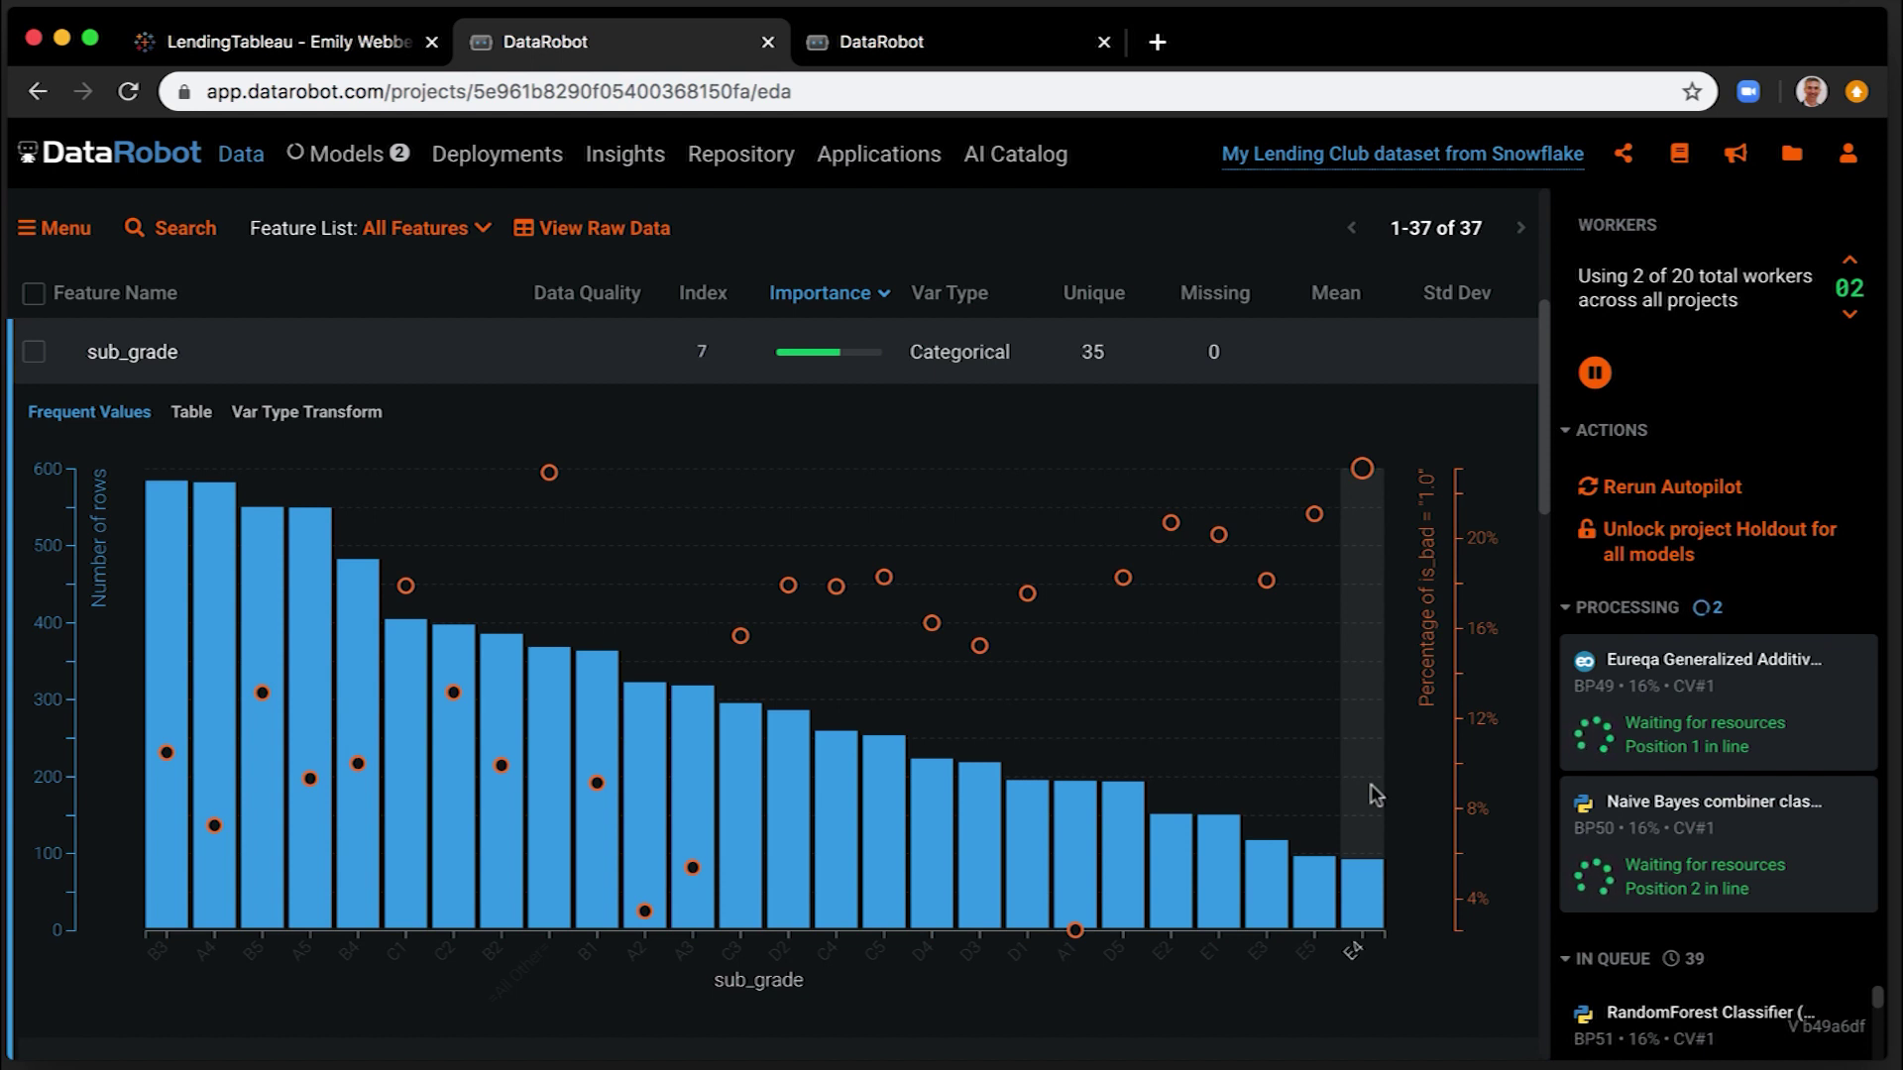
left_click(156, 354)
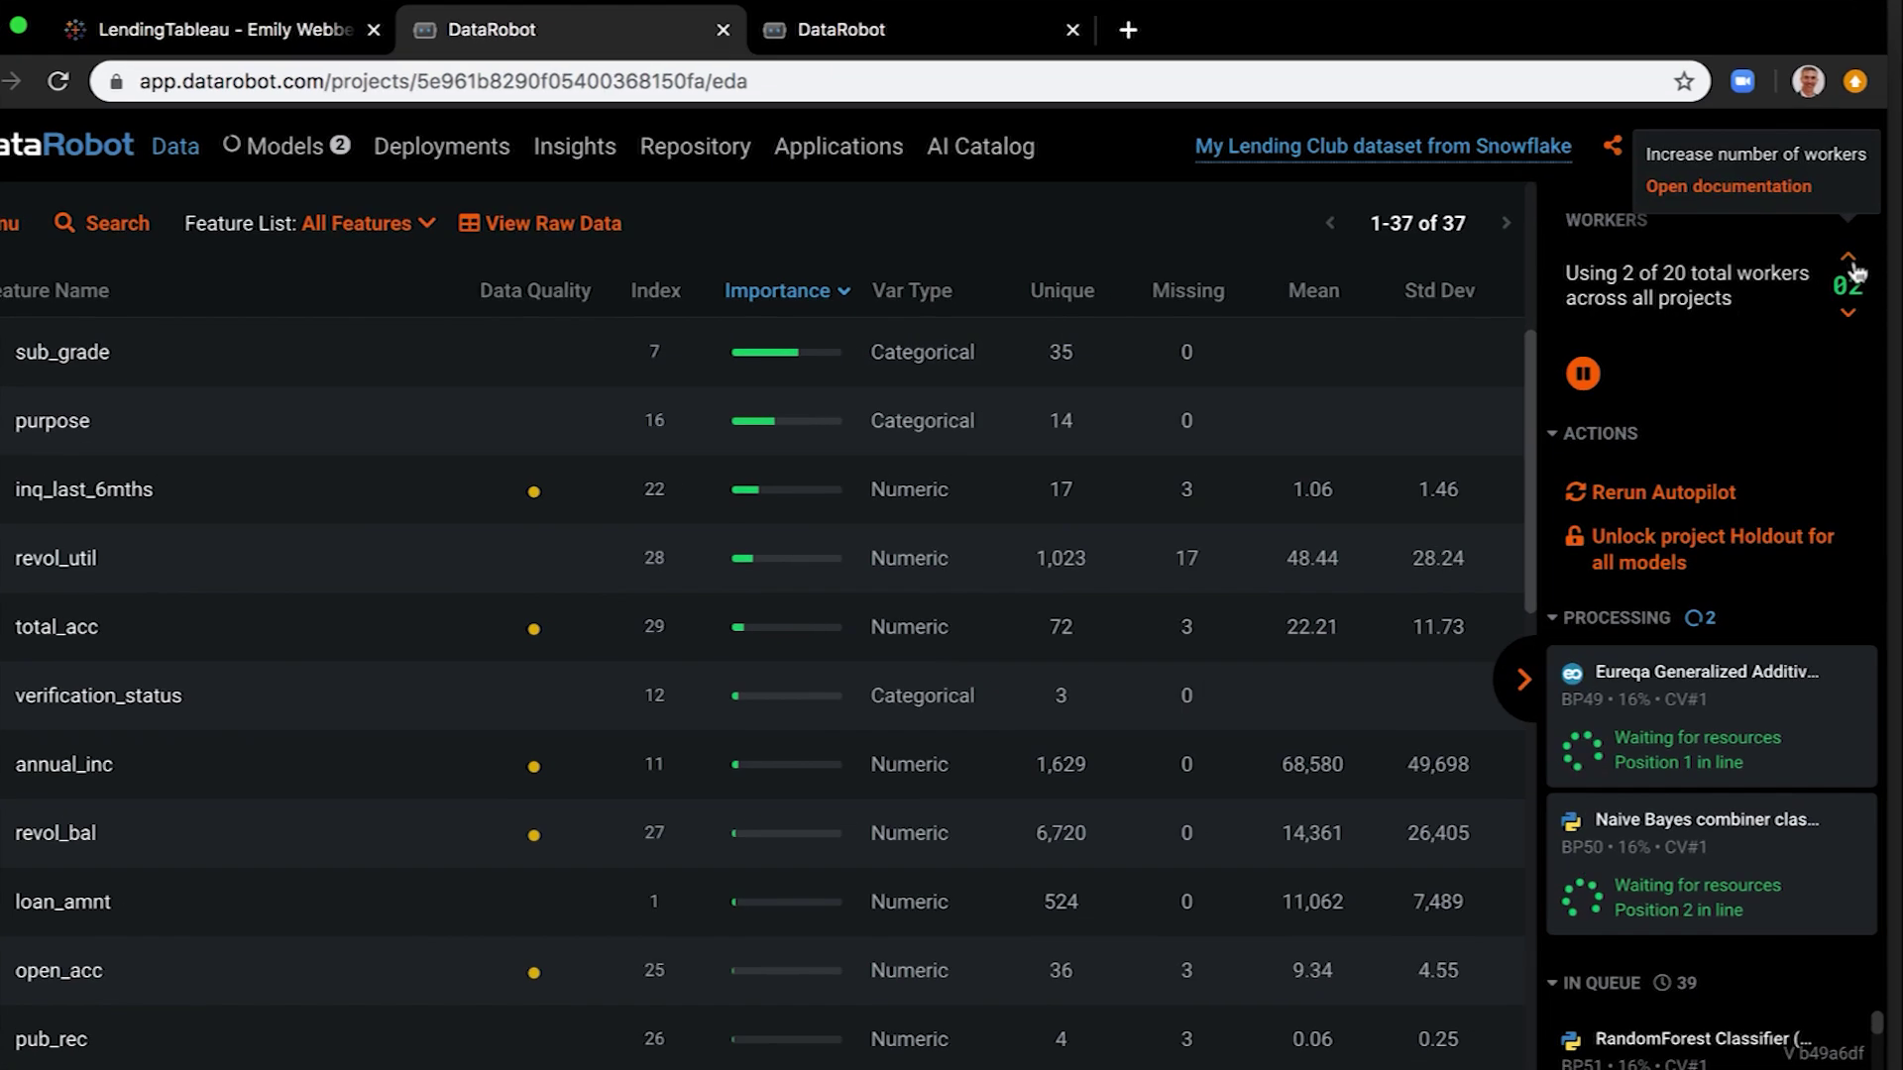
left_click(1851, 263)
left_click(1847, 253)
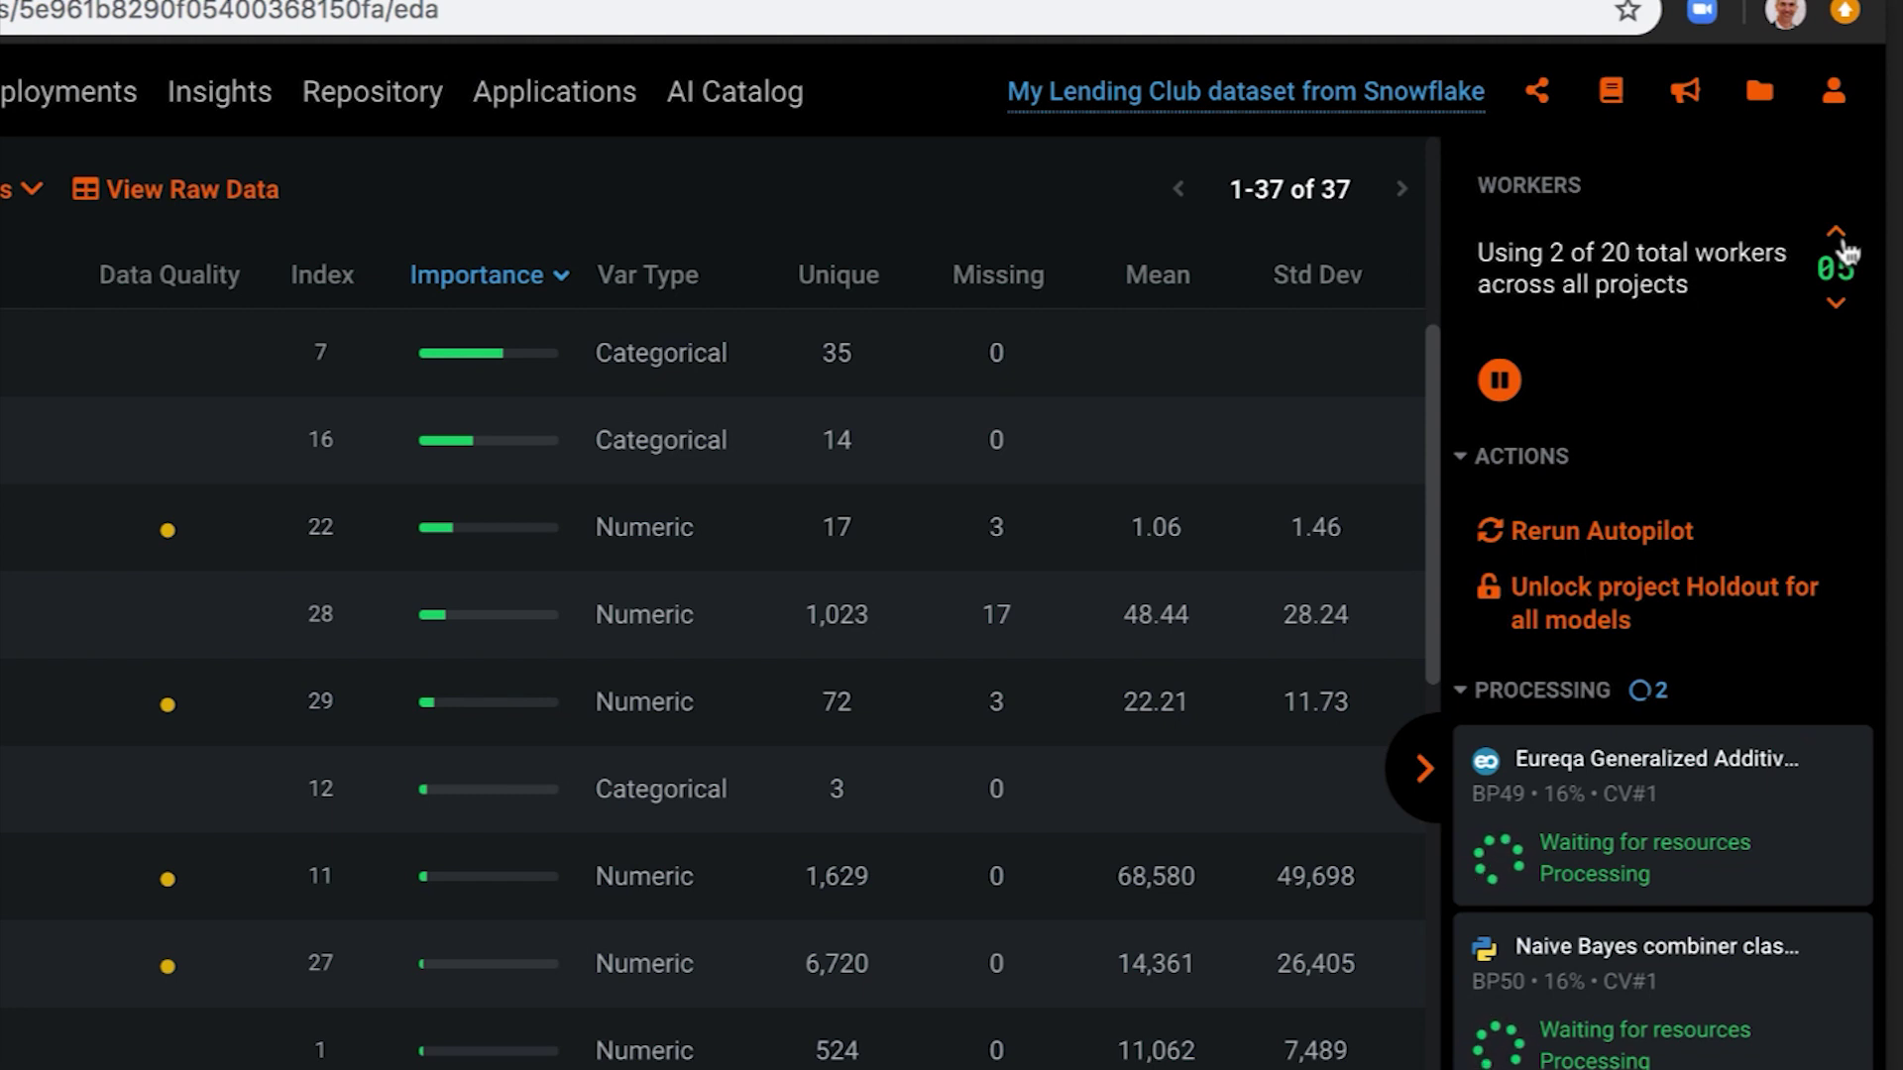
left_click(1843, 244)
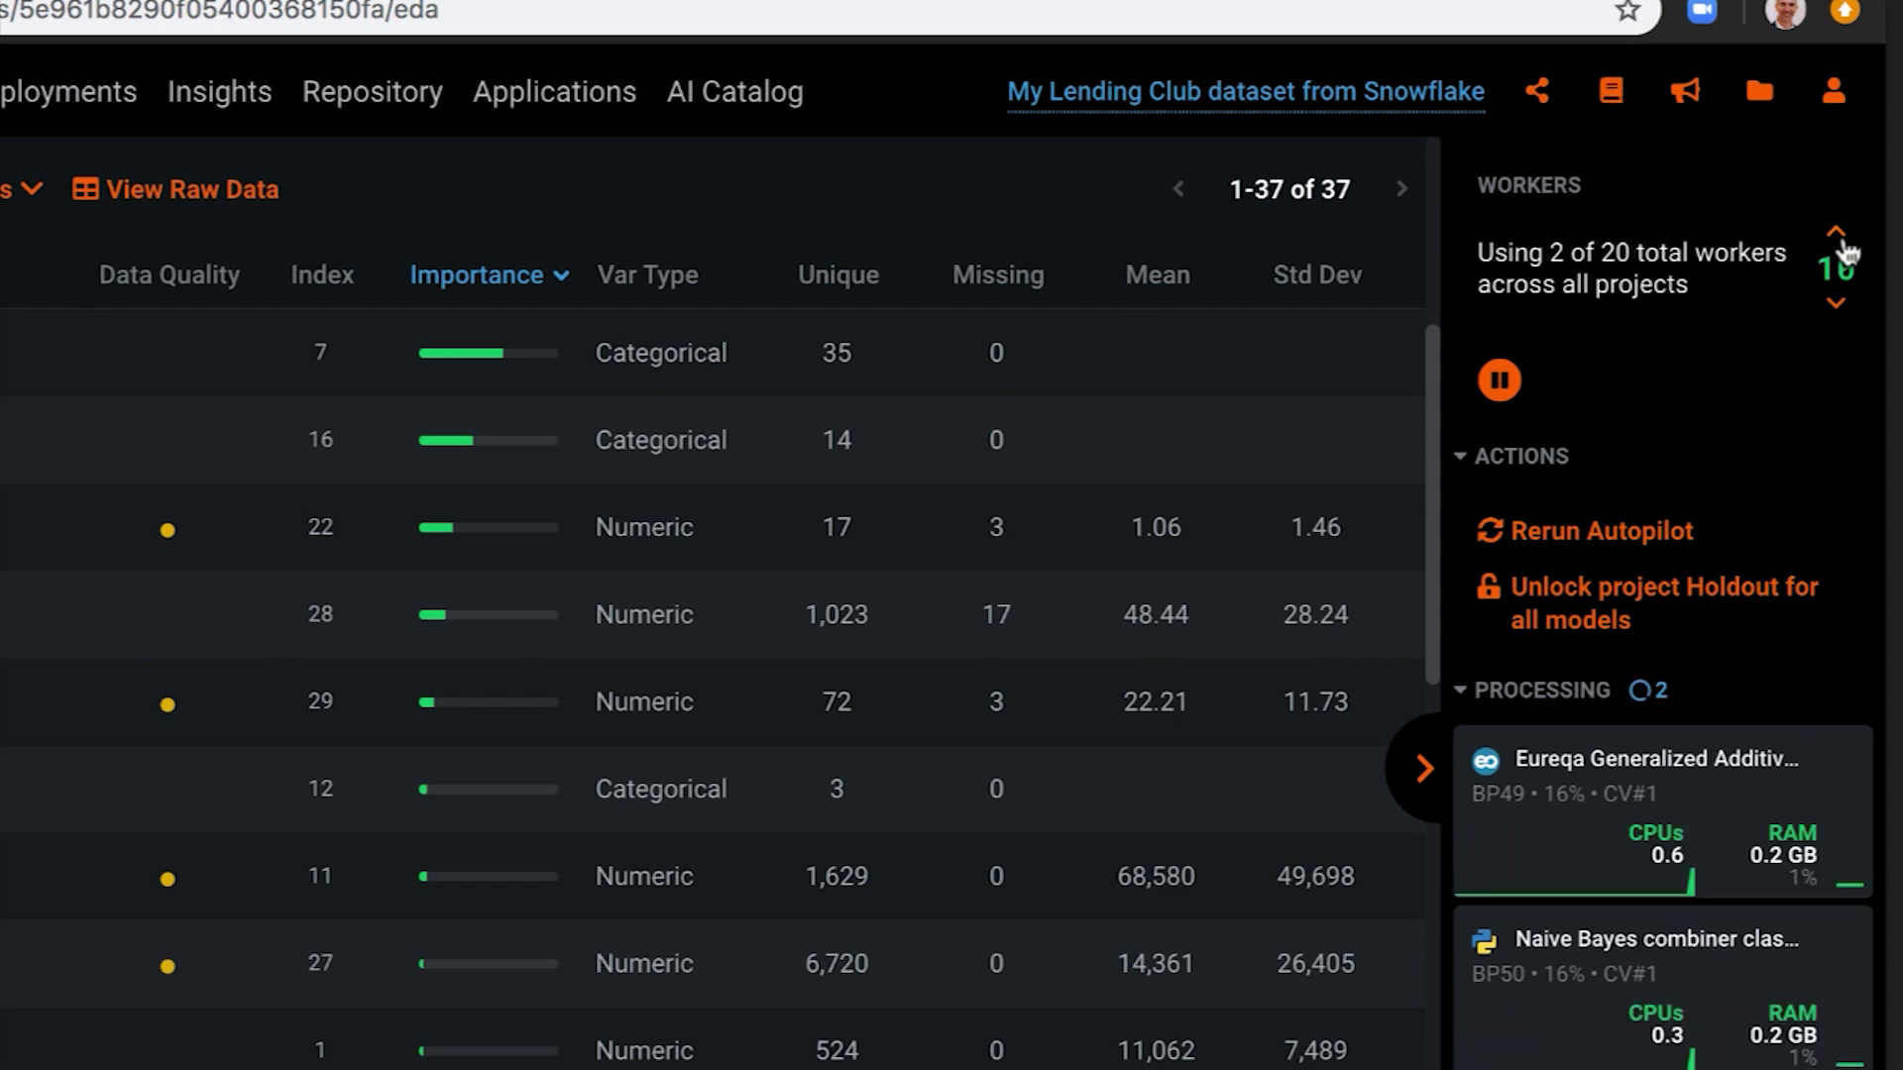
left_click(1843, 244)
left_click(1843, 244)
left_click(1843, 244)
left_click(1844, 244)
left_click(1844, 245)
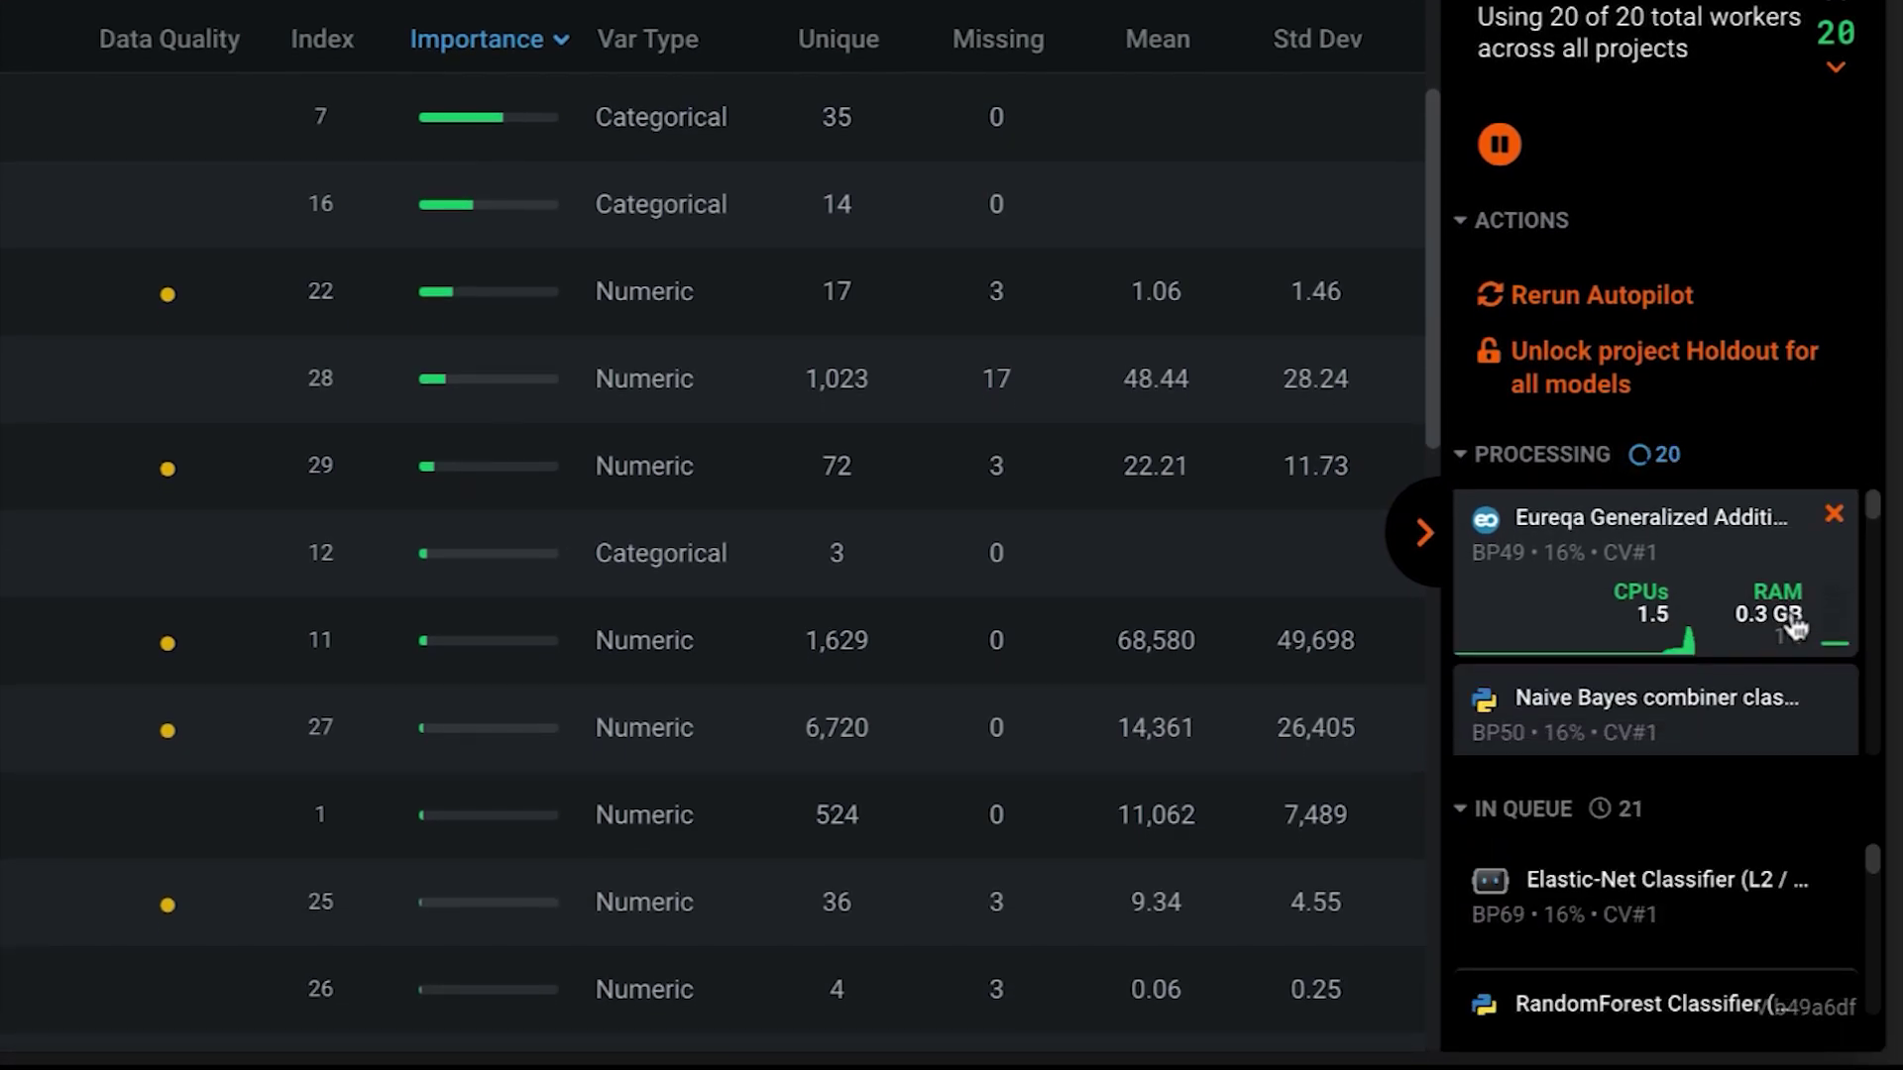
scroll(1794, 626, "down", 2)
scroll(1794, 626, "down", 2)
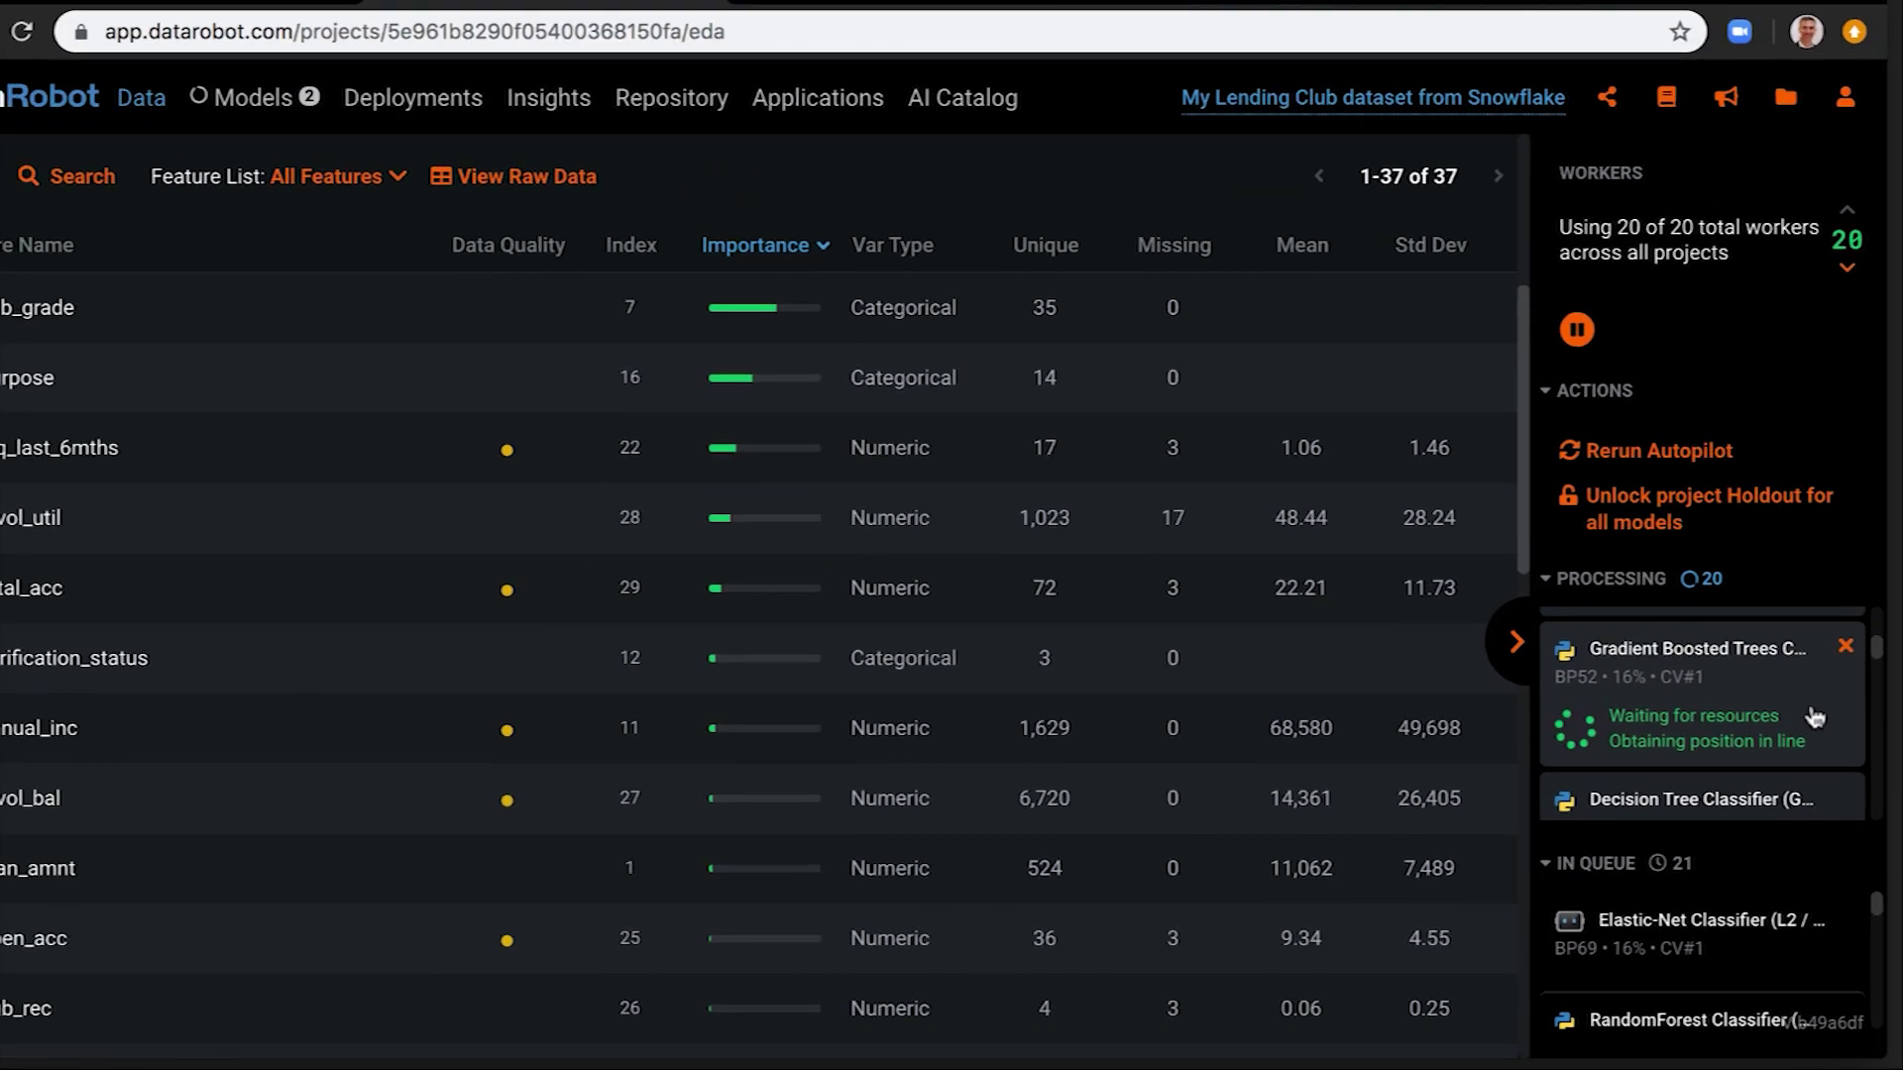
left_click(343, 157)
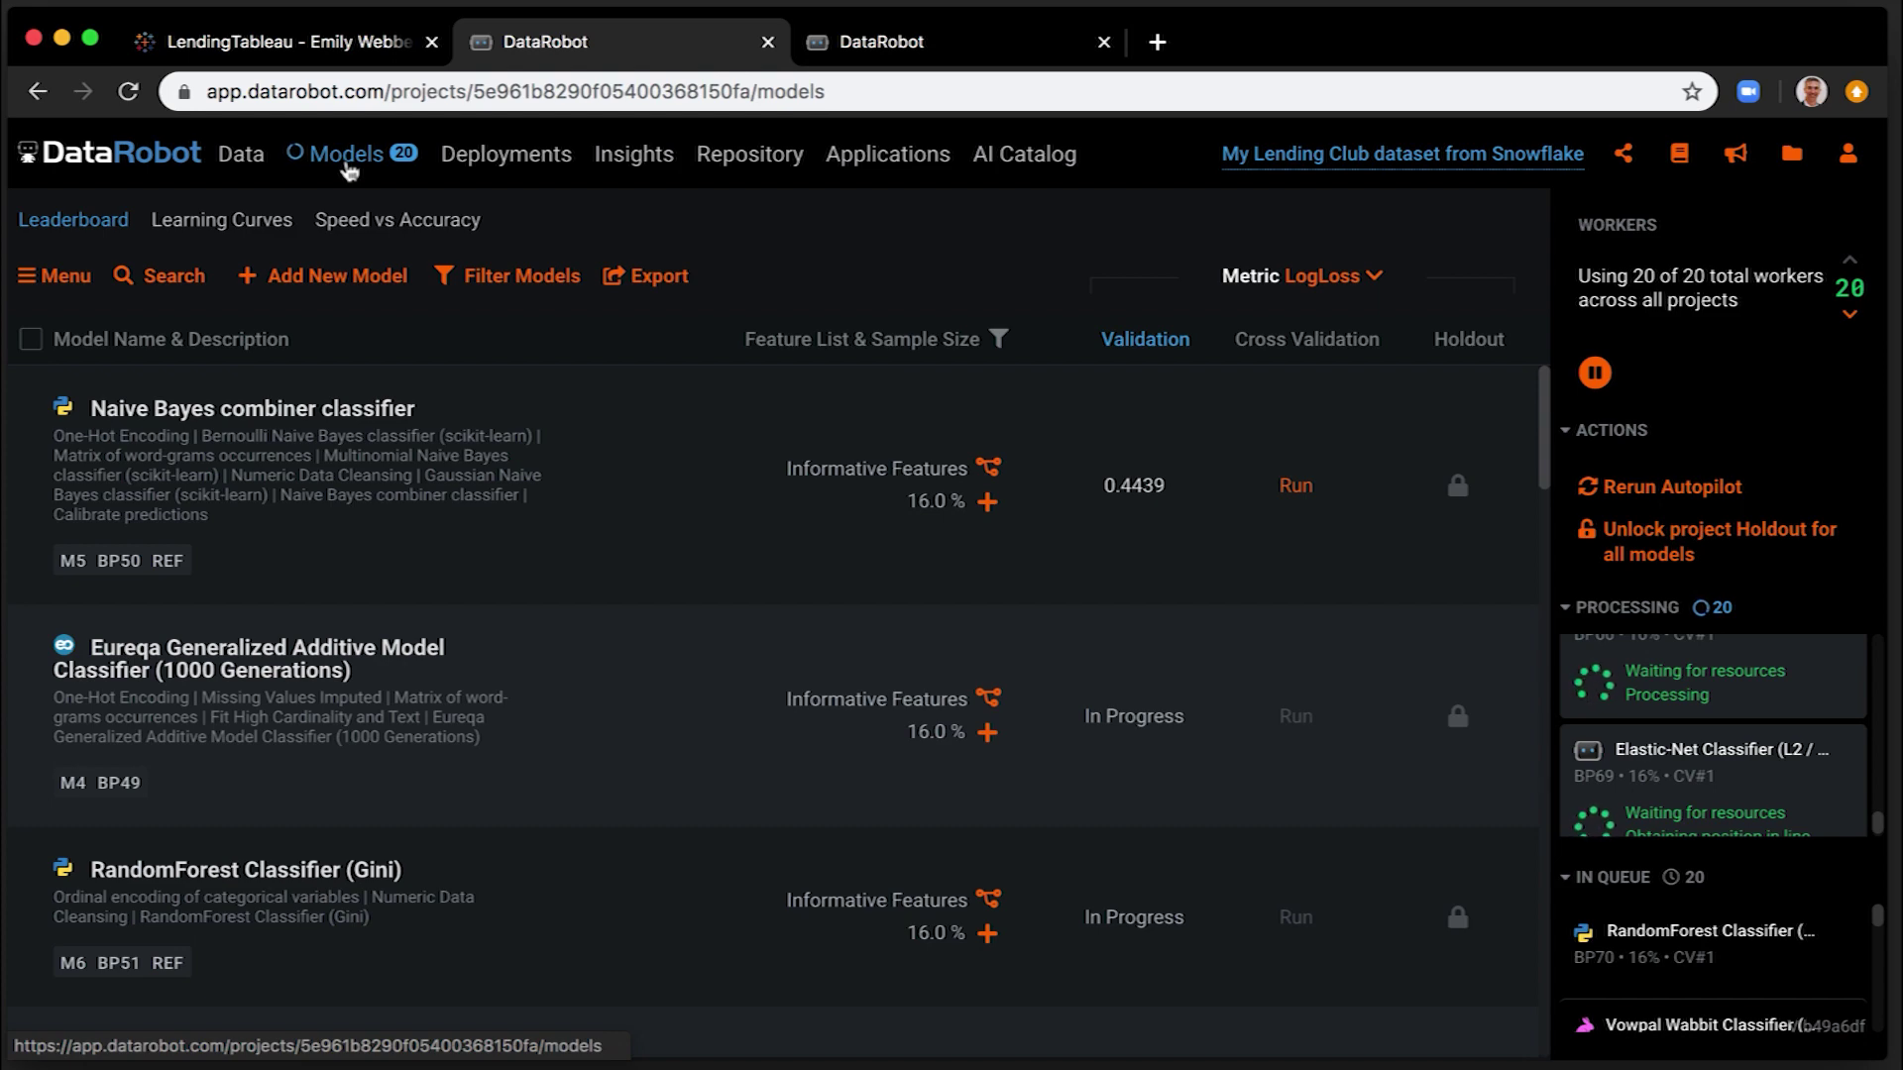
In the Snowflake lending club project, view the top Light Gradient Boosting model's blueprint and Feature Impact
left_click(346, 154)
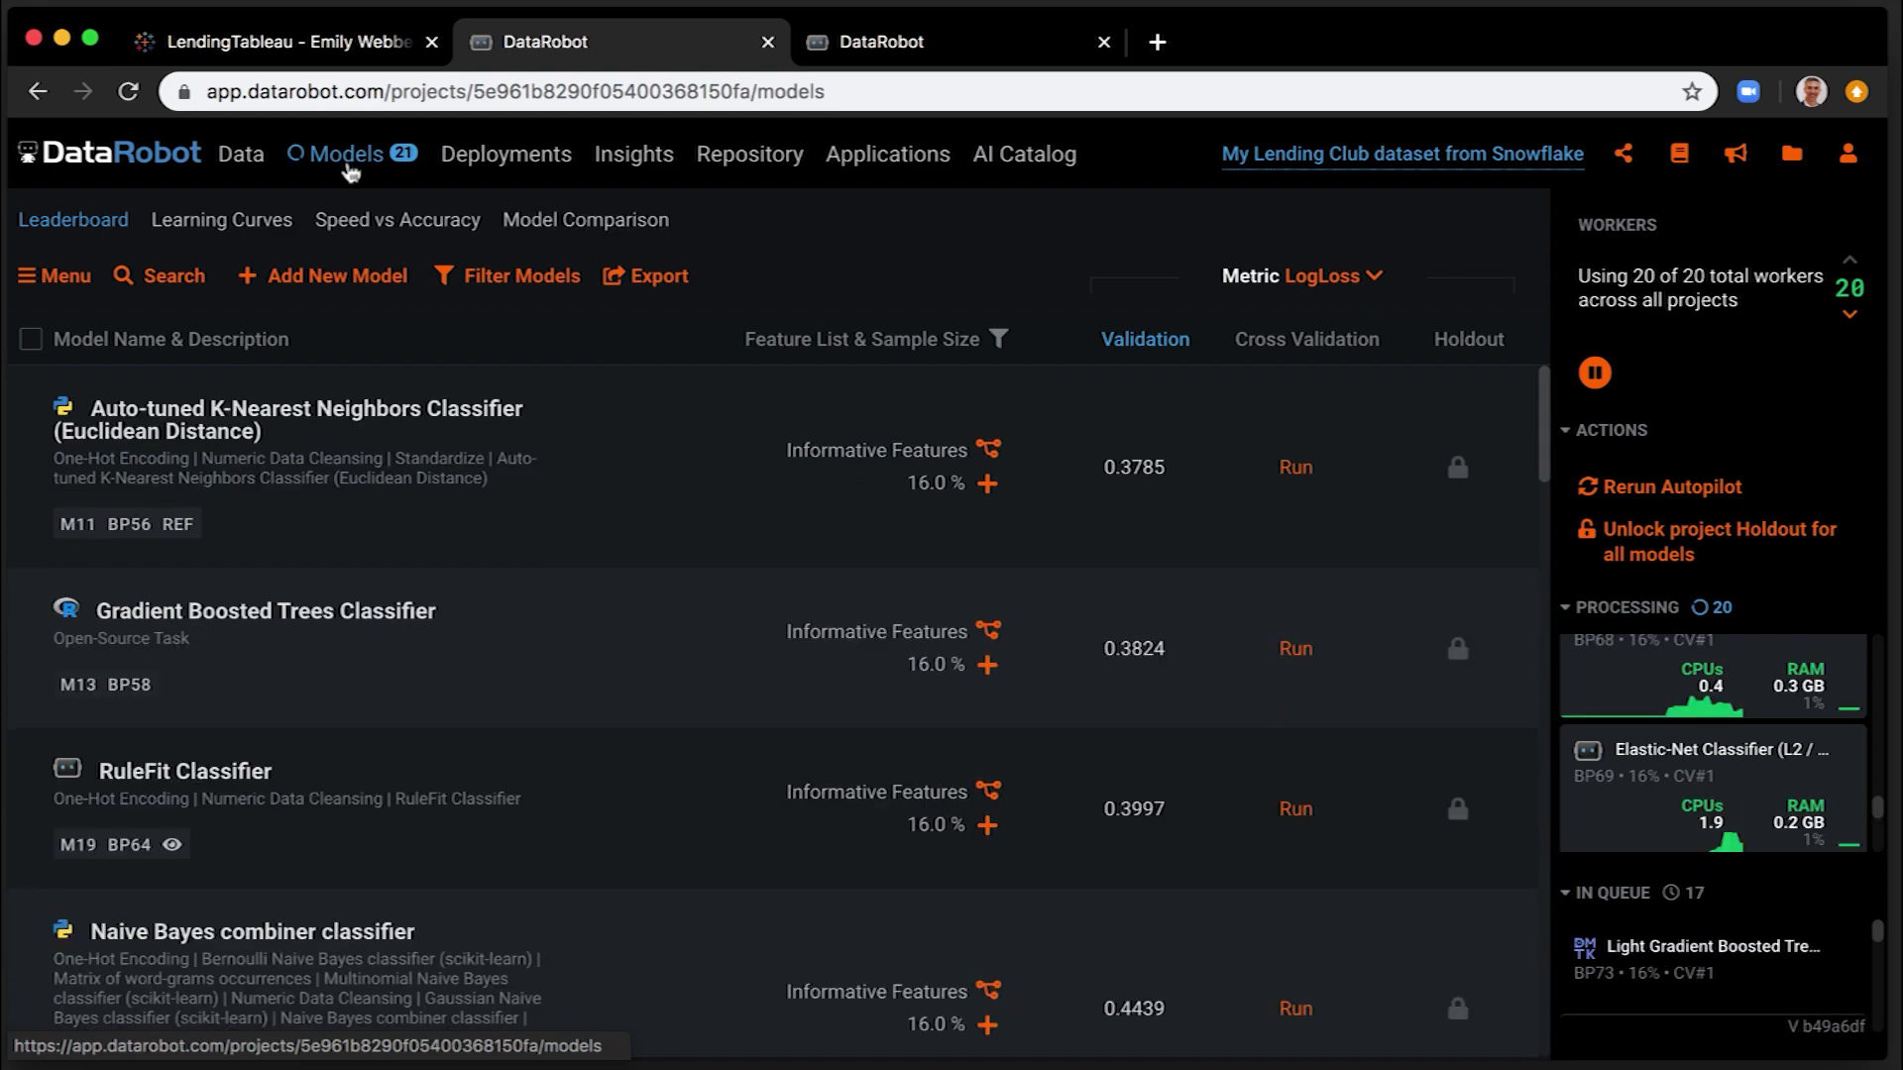
left_click(922, 49)
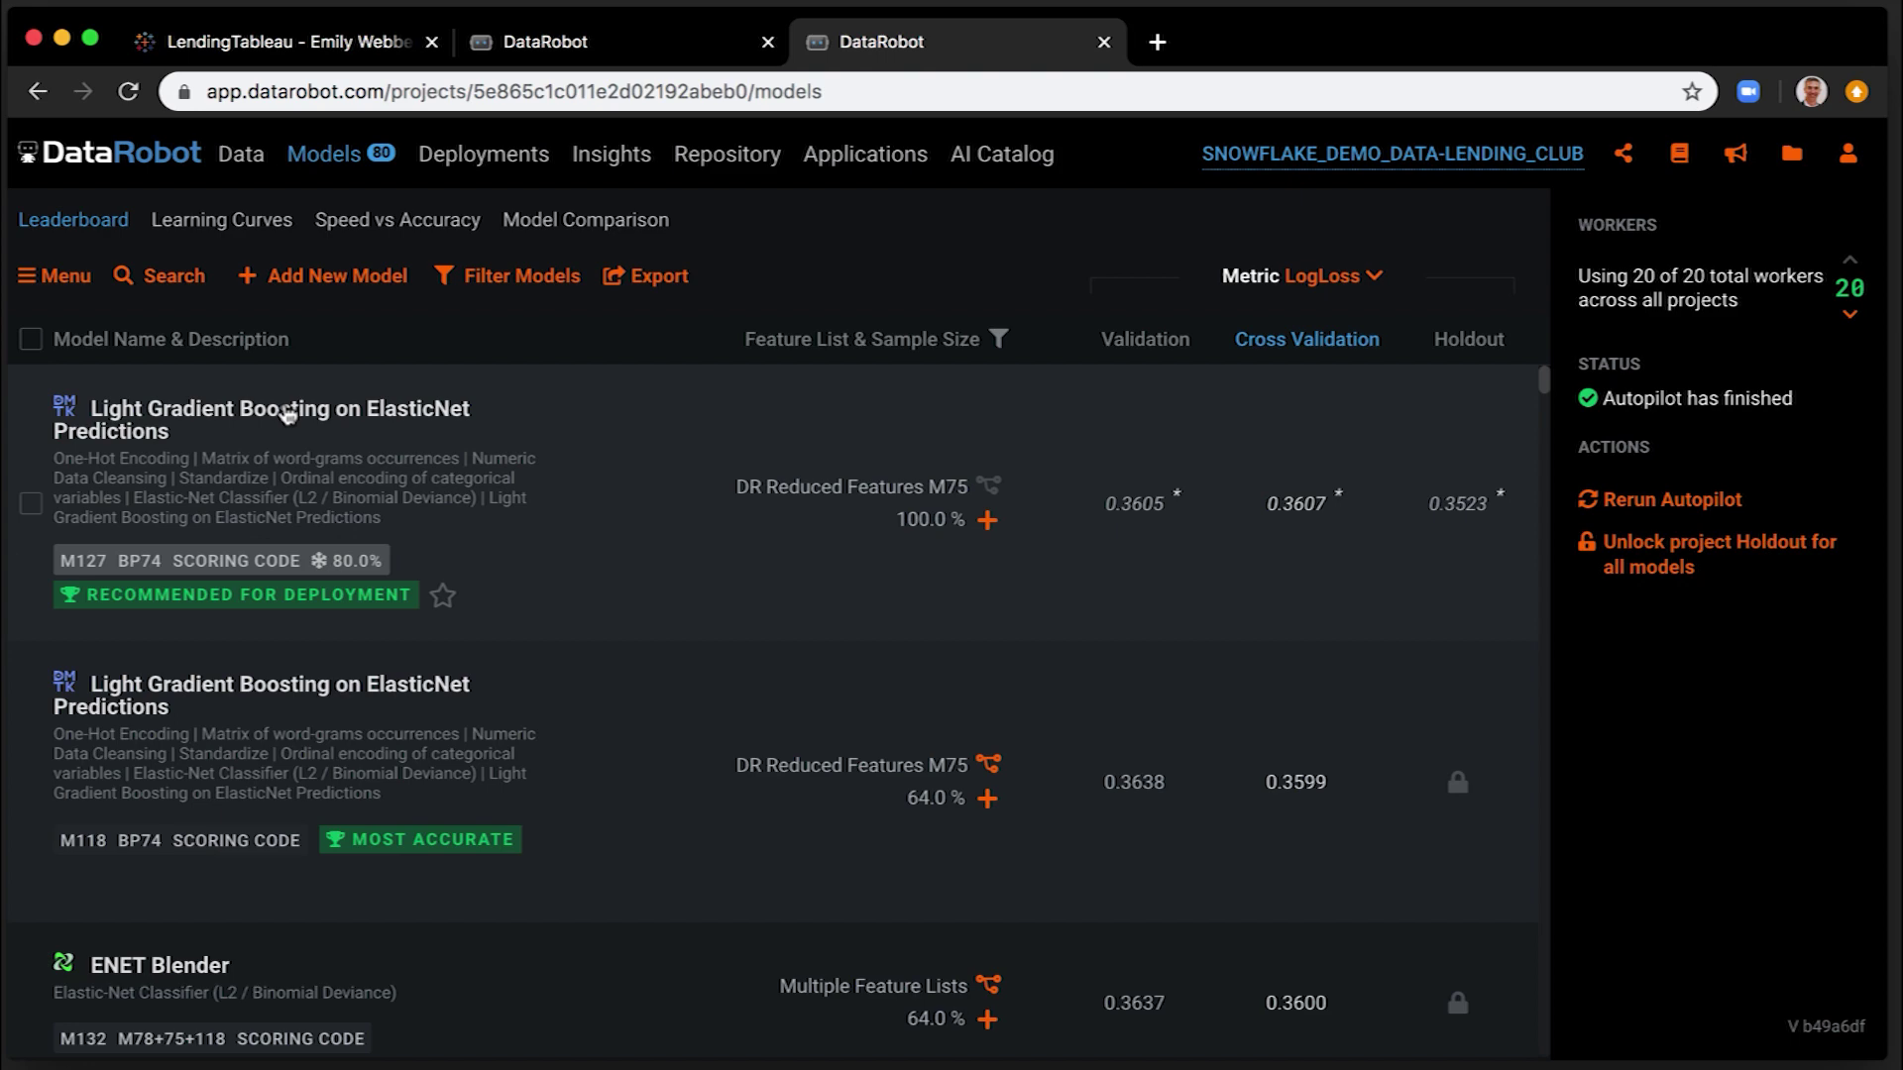
left_click(287, 415)
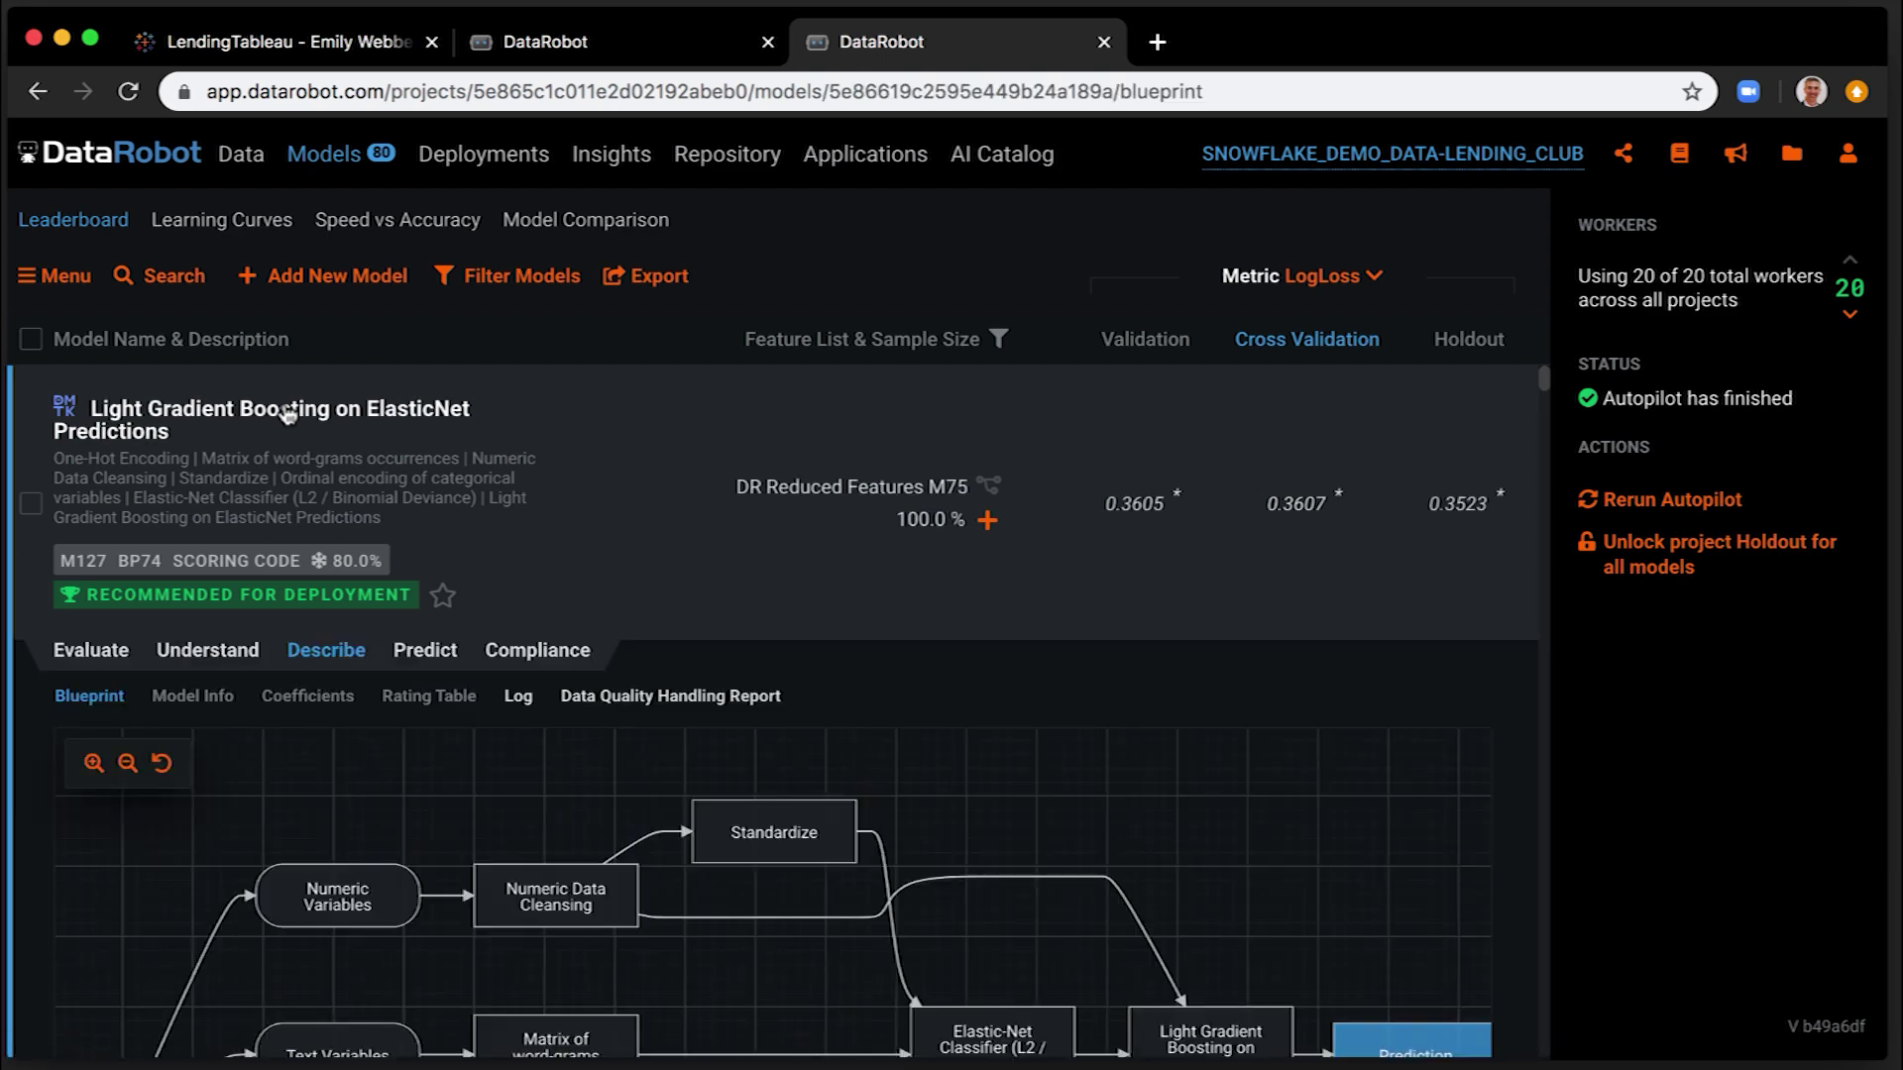
scroll(379, 480, "down", 5)
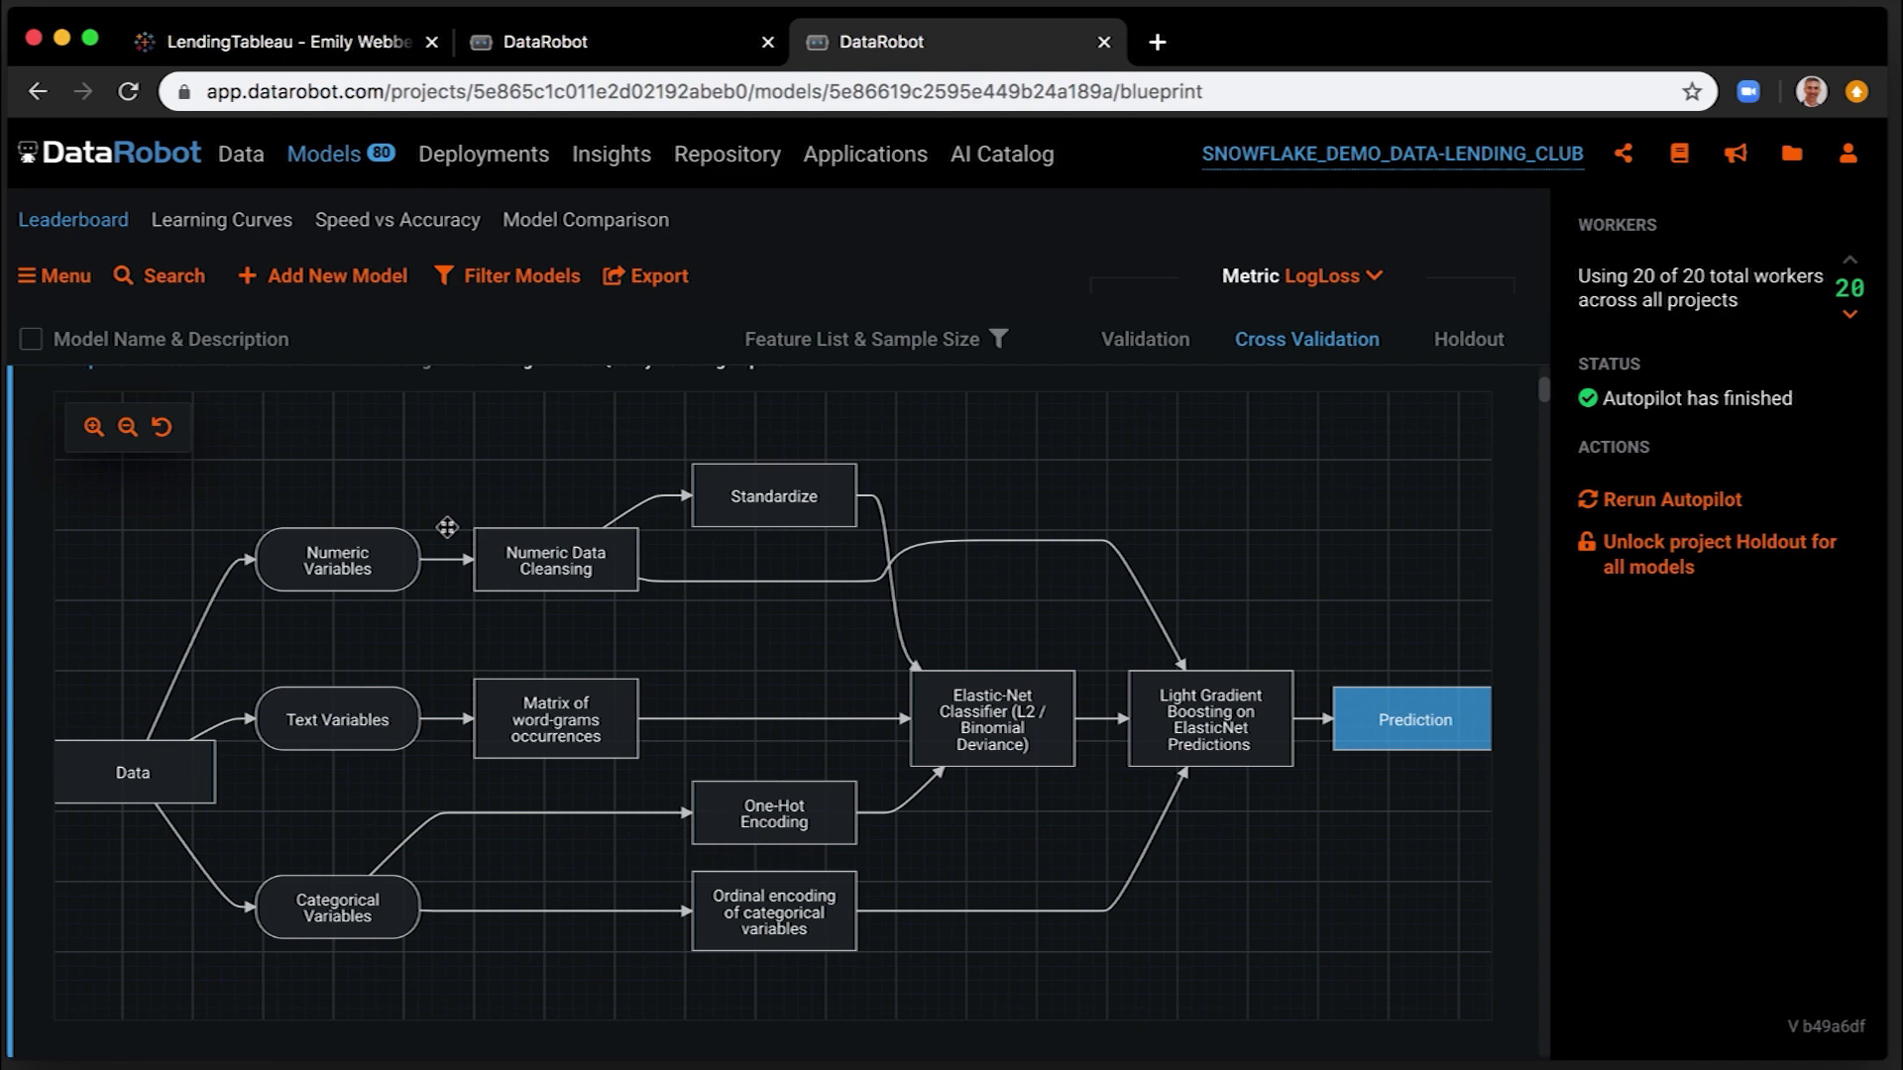
scroll(446, 526, "up", 2)
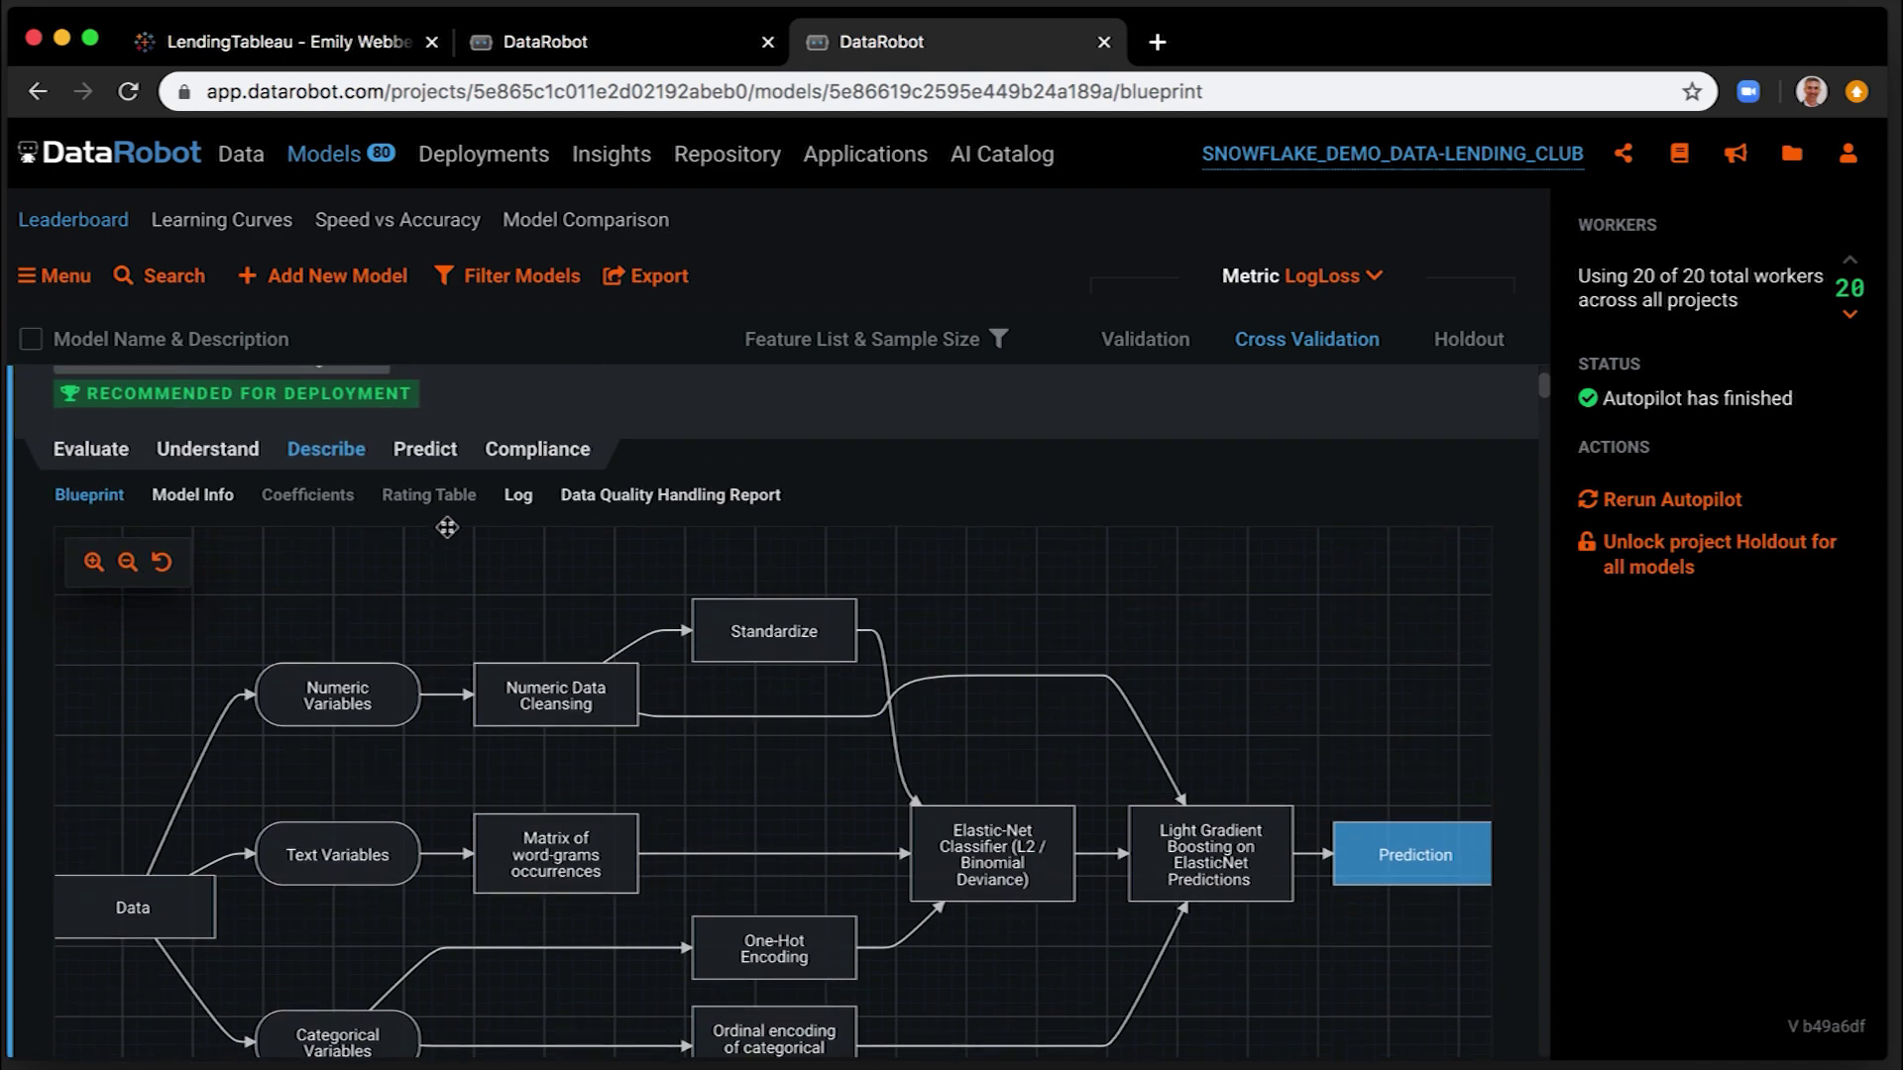
mouse_move(208, 449)
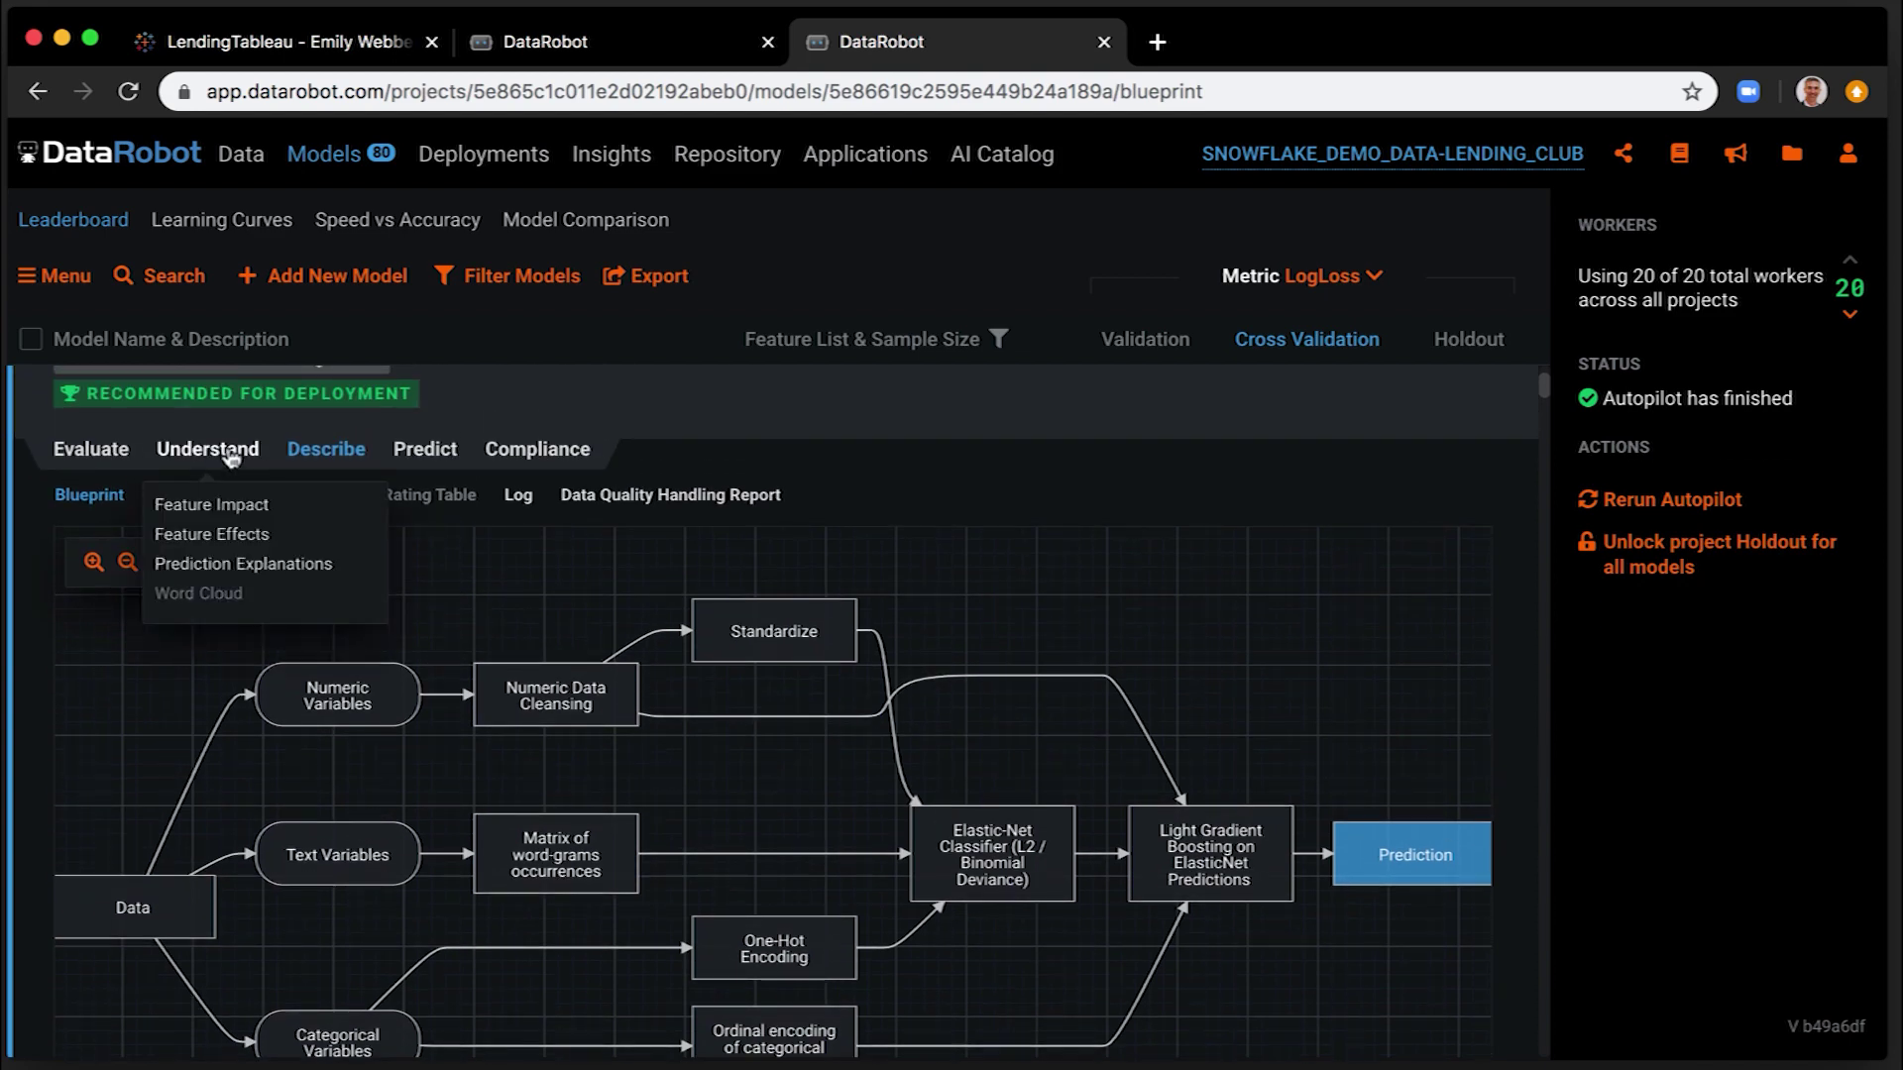
left_click(230, 453)
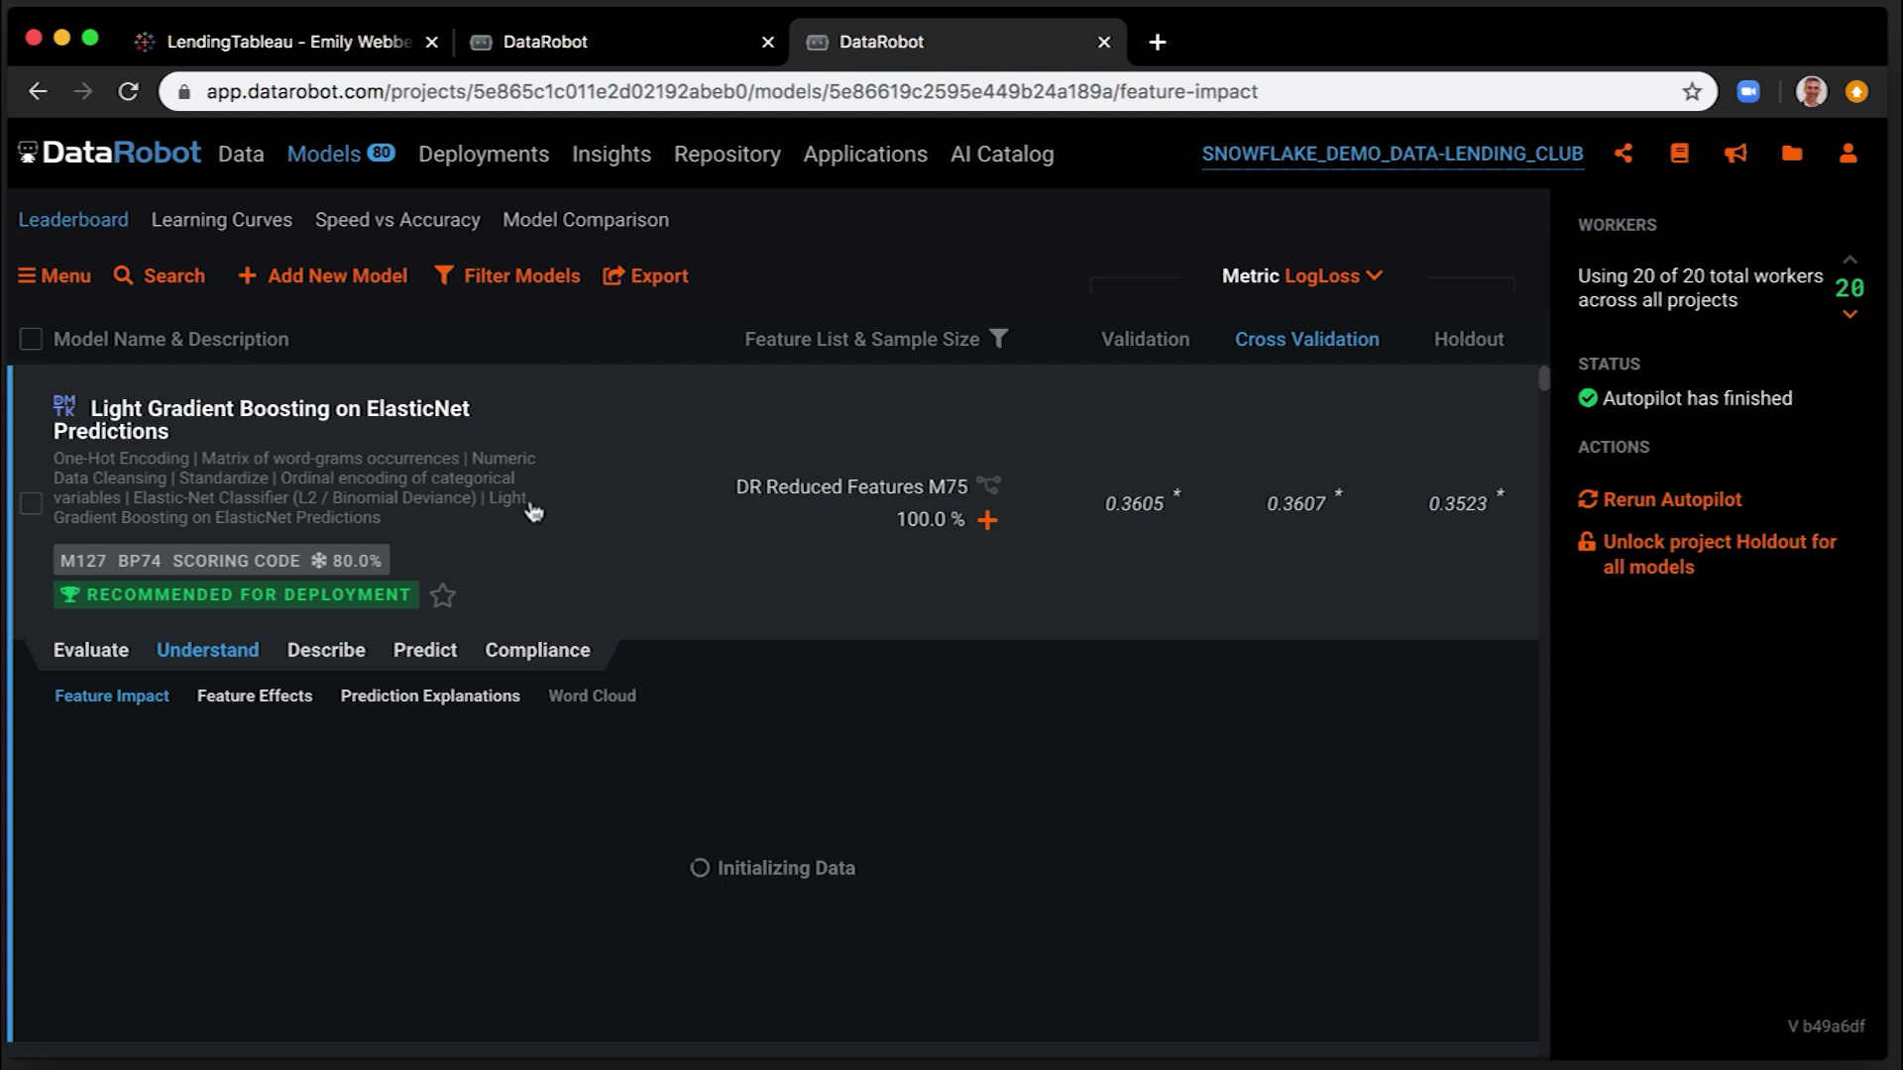
scroll(625, 527, "down", 2)
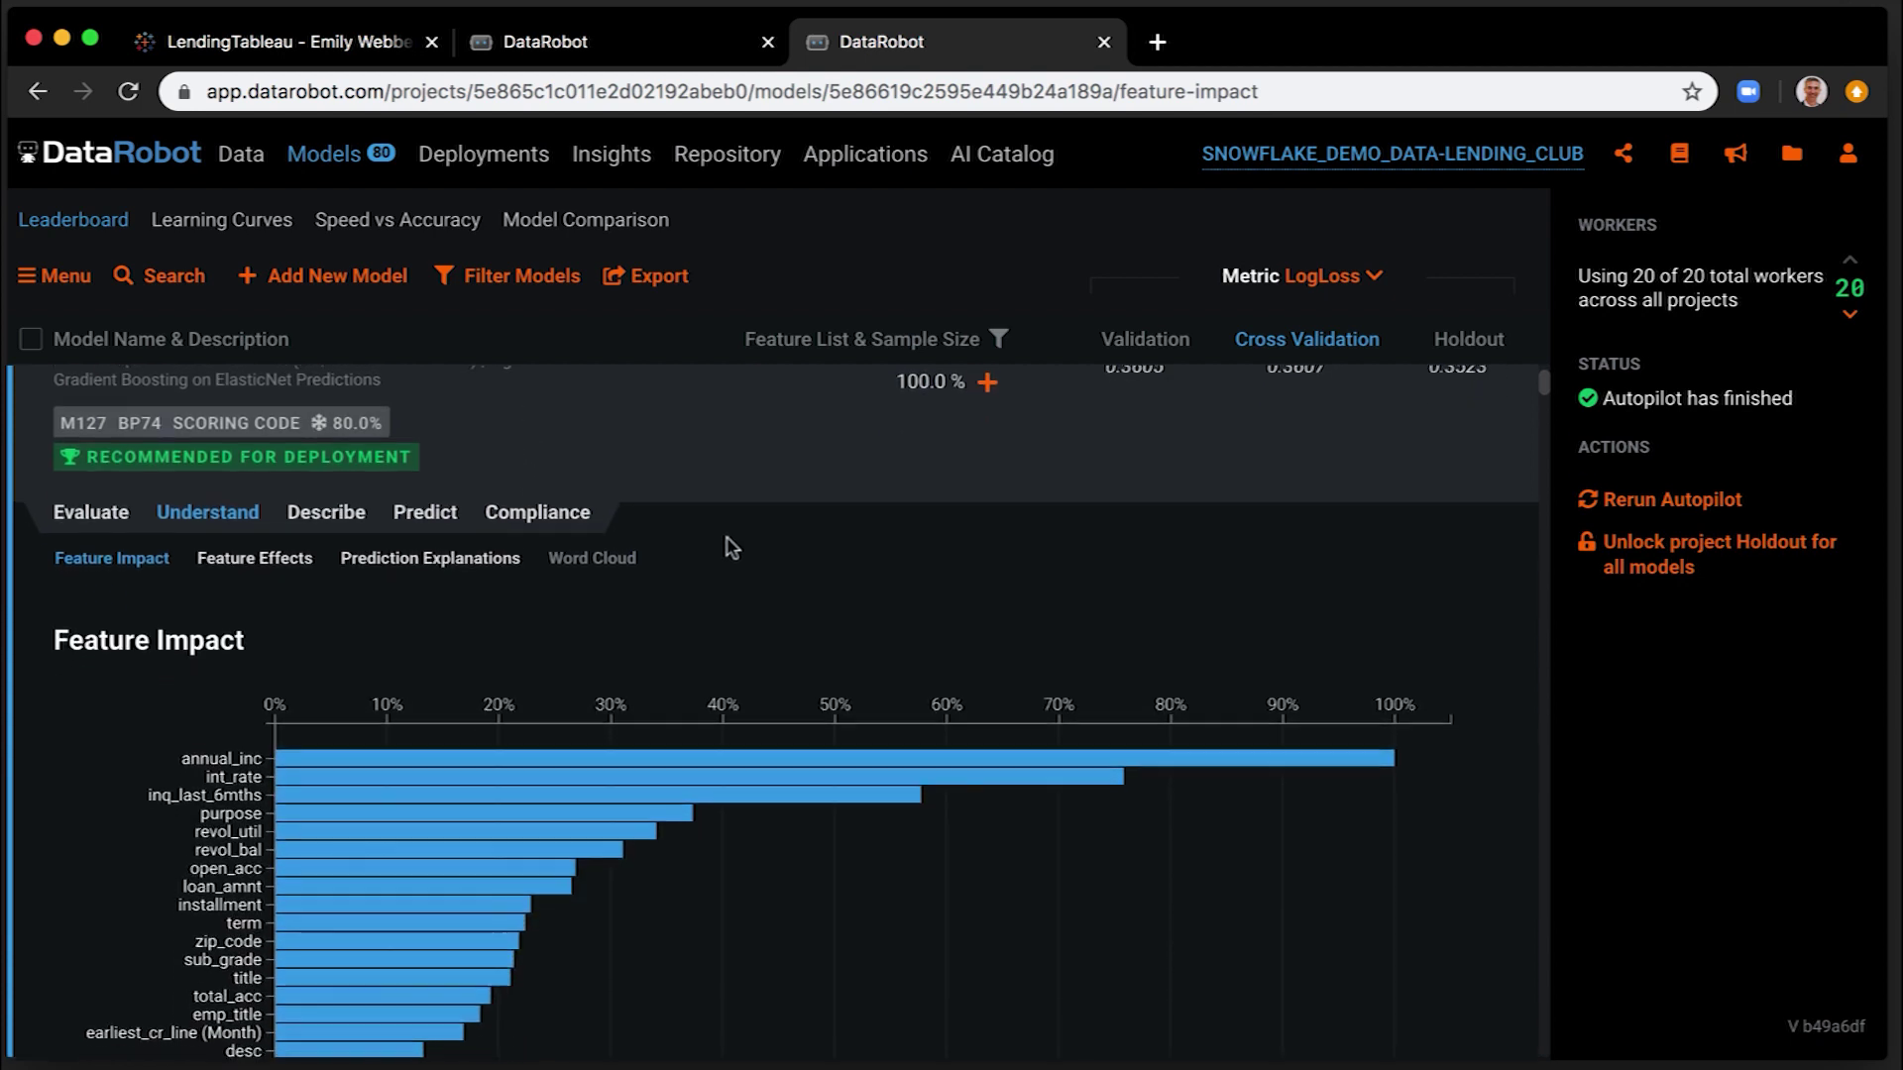
scroll(728, 545, "down", 2)
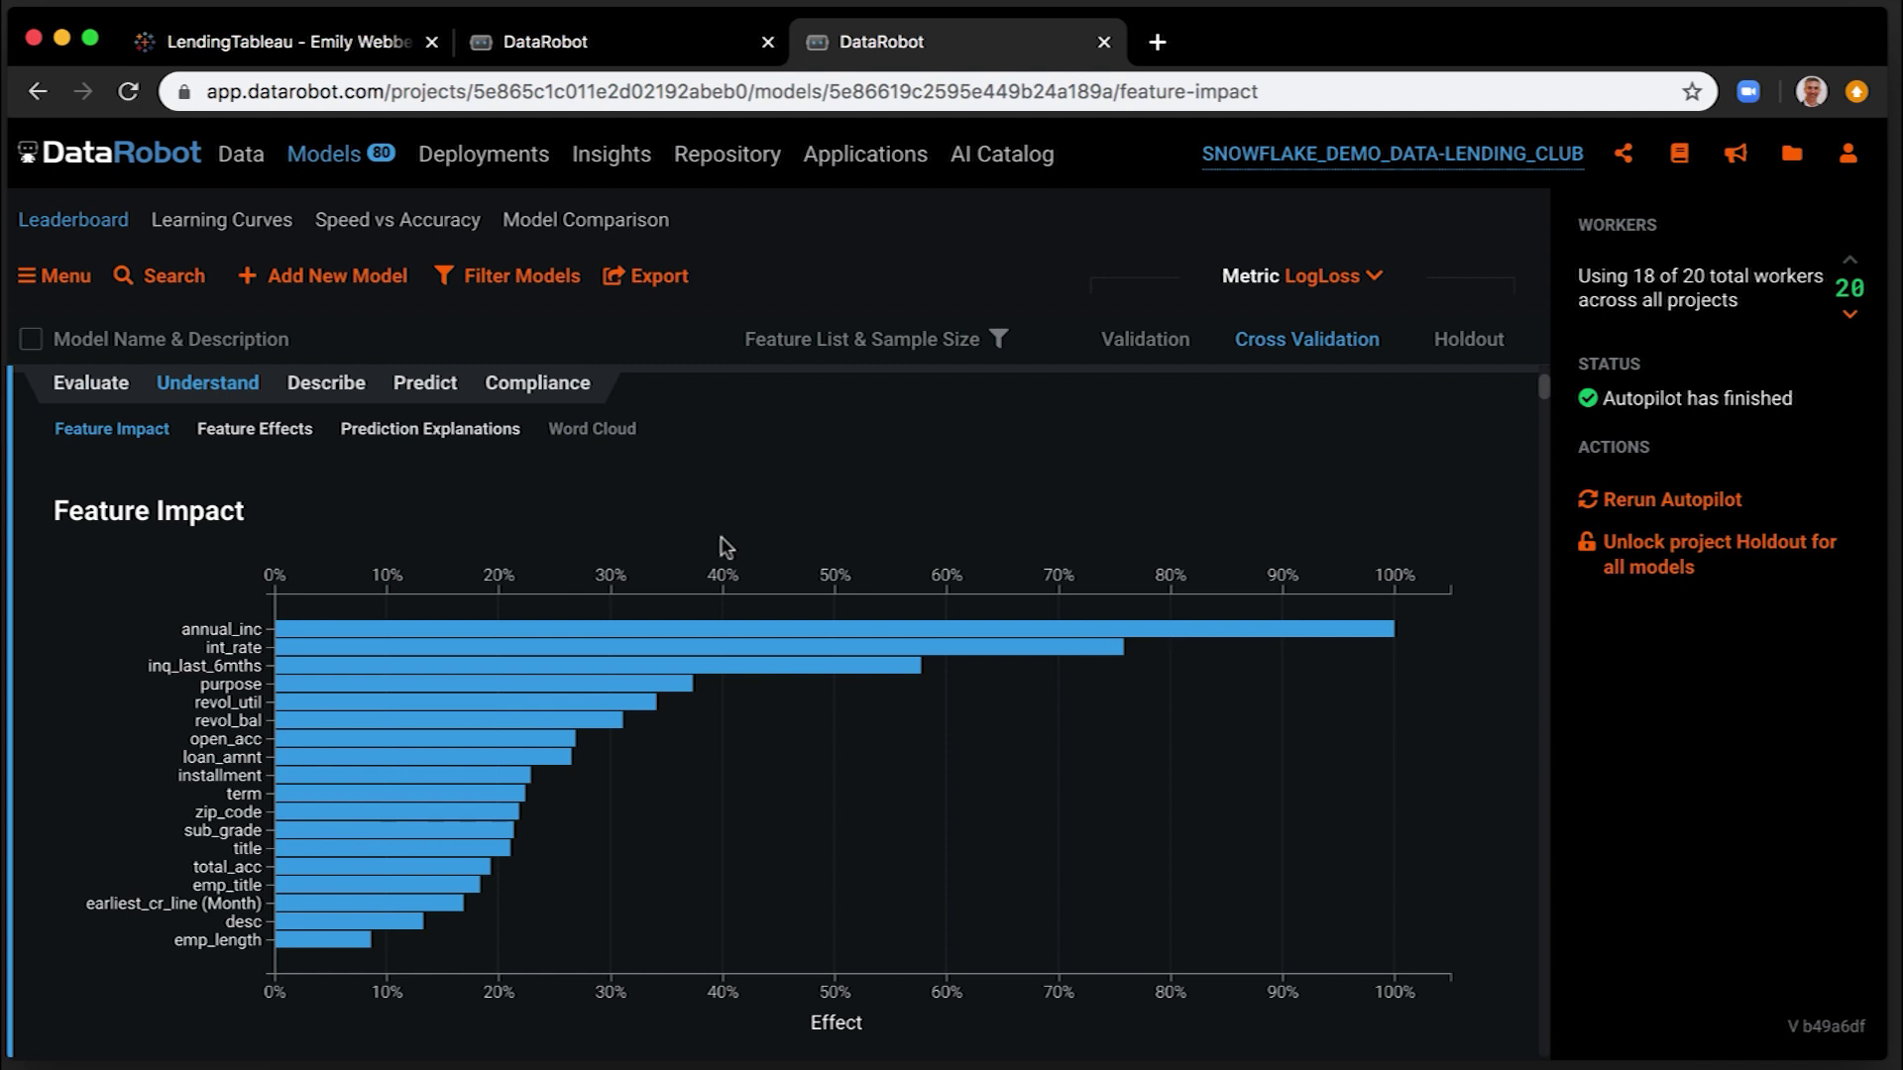
Review Feature Impact (annual_inc, int_rate, inq_last_6mths highest) and move to Prediction Explanations
left_click(474, 434)
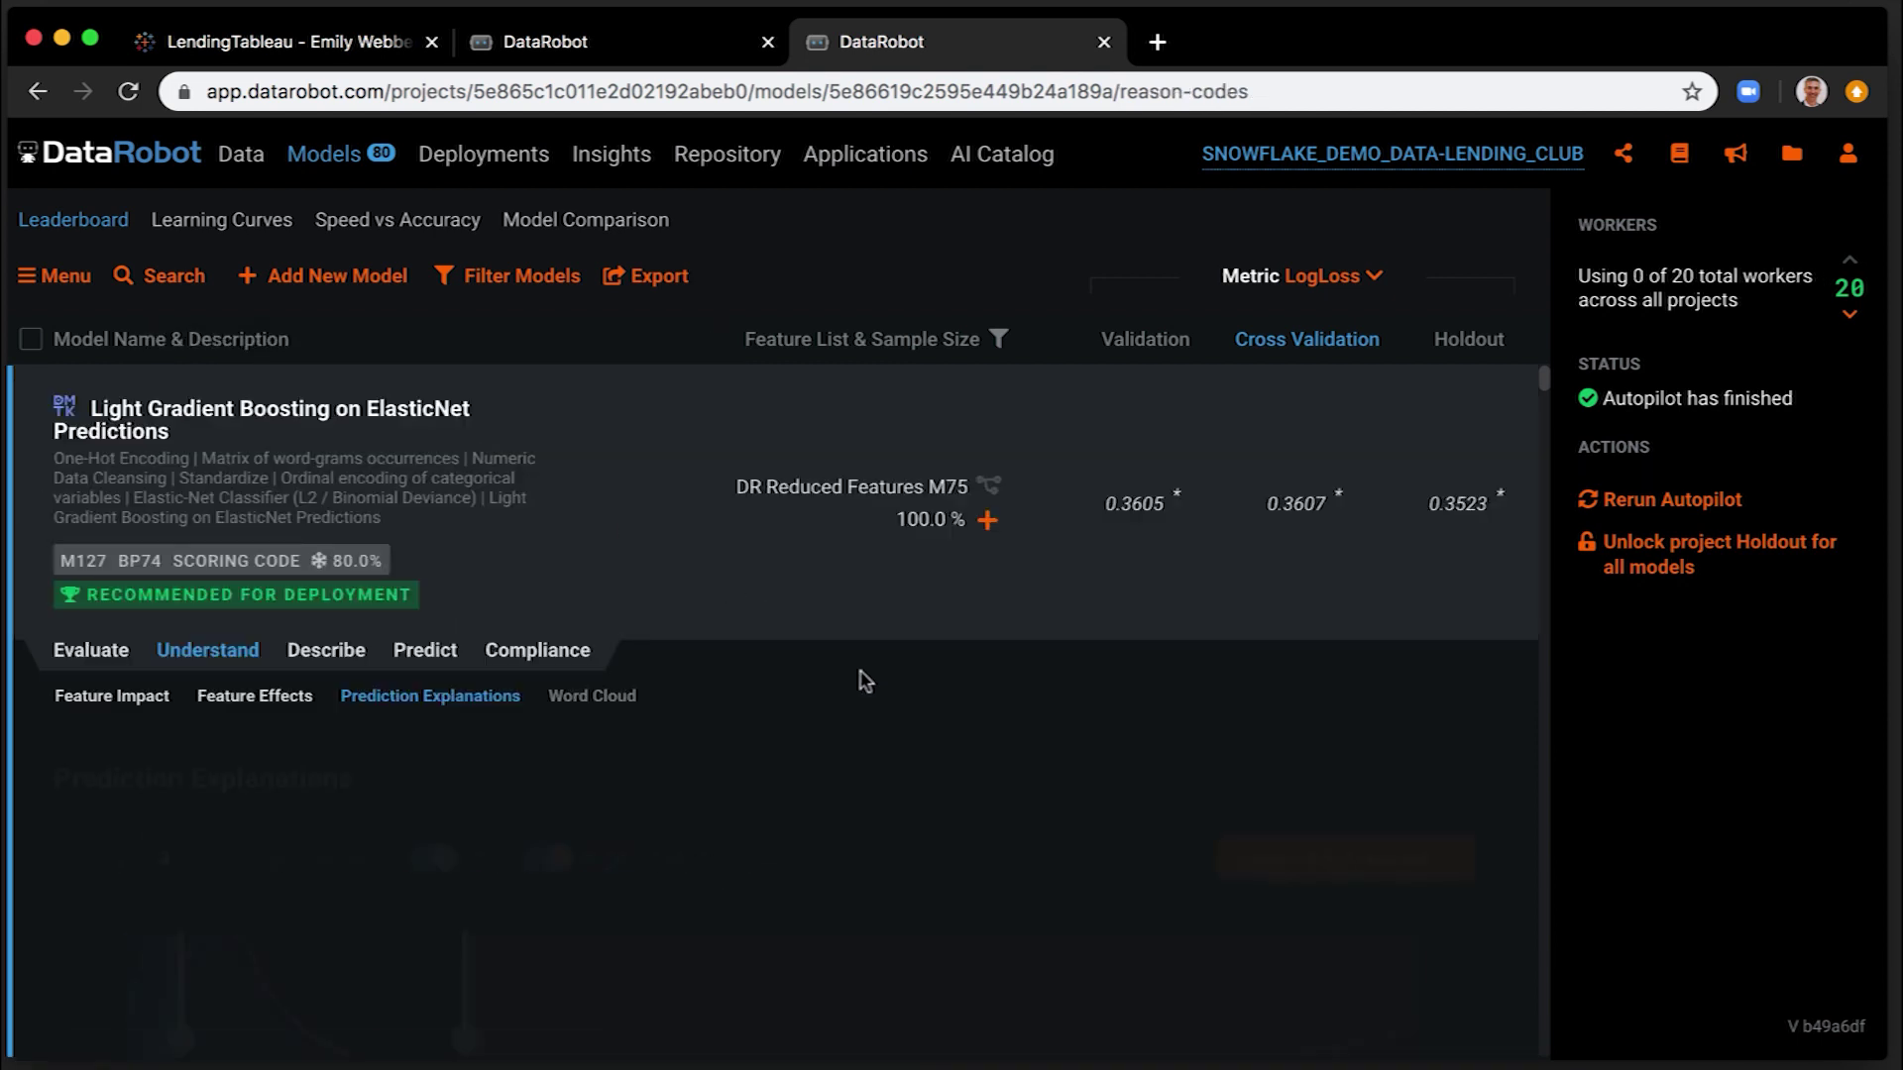
scroll(863, 679, "down", 3)
scroll(861, 679, "down", 4)
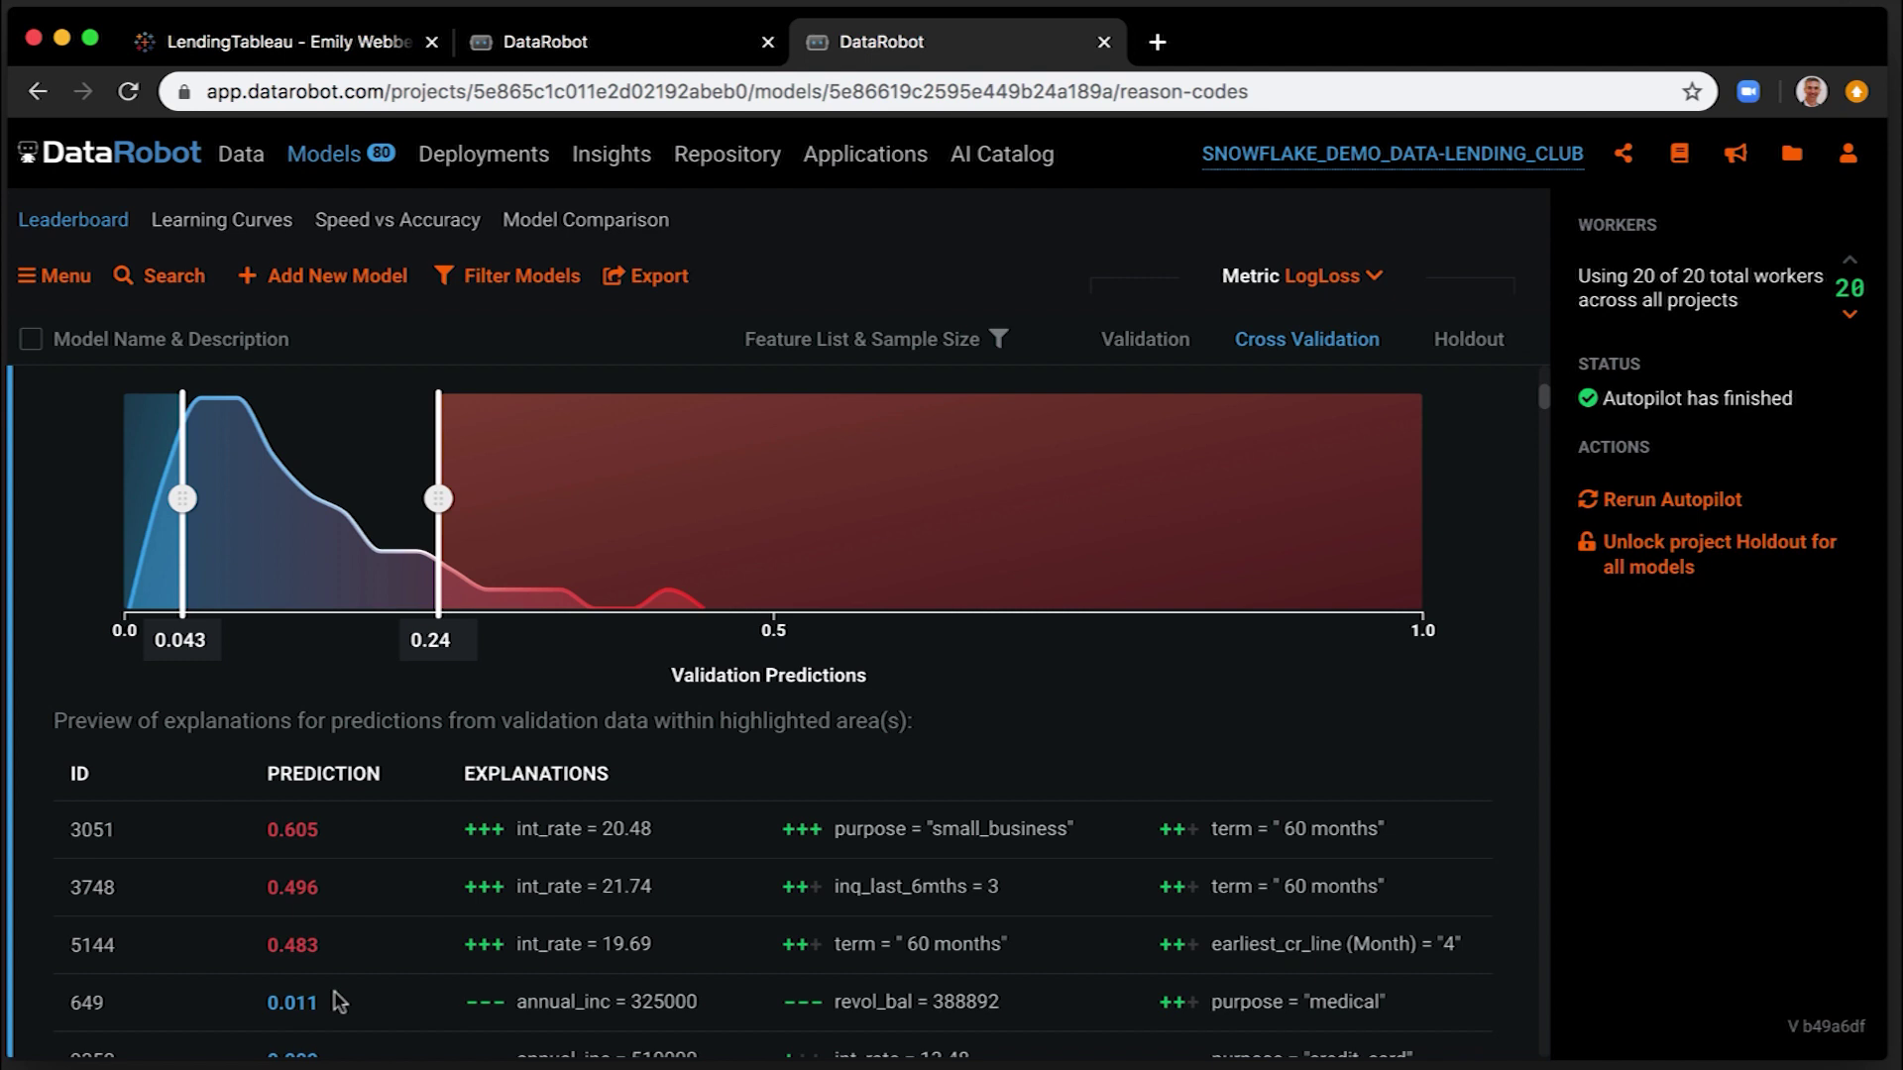
scroll(336, 1004, "up", 2)
scroll(336, 1002, "up", 3)
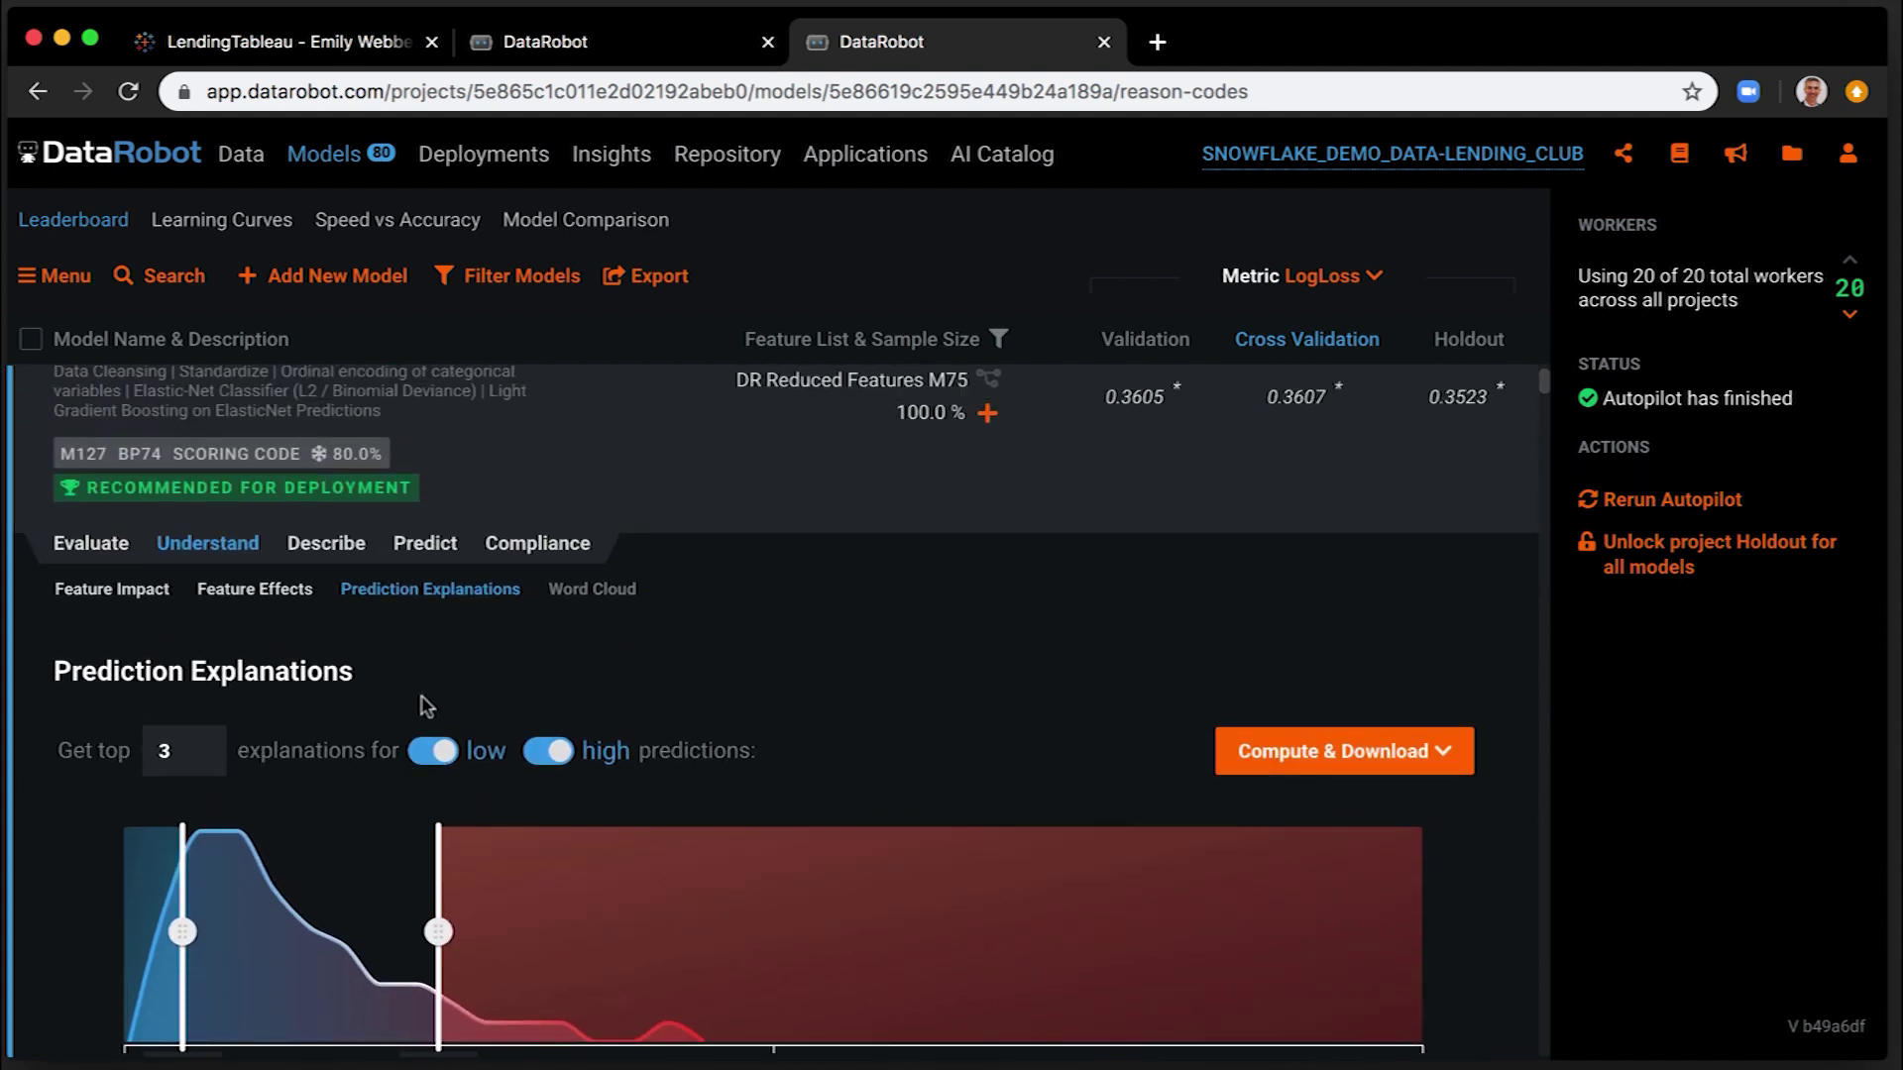
Review Prediction Explanations showing int_rate and annual_inc as key drivers, then go to Make Predictions
left_click(434, 550)
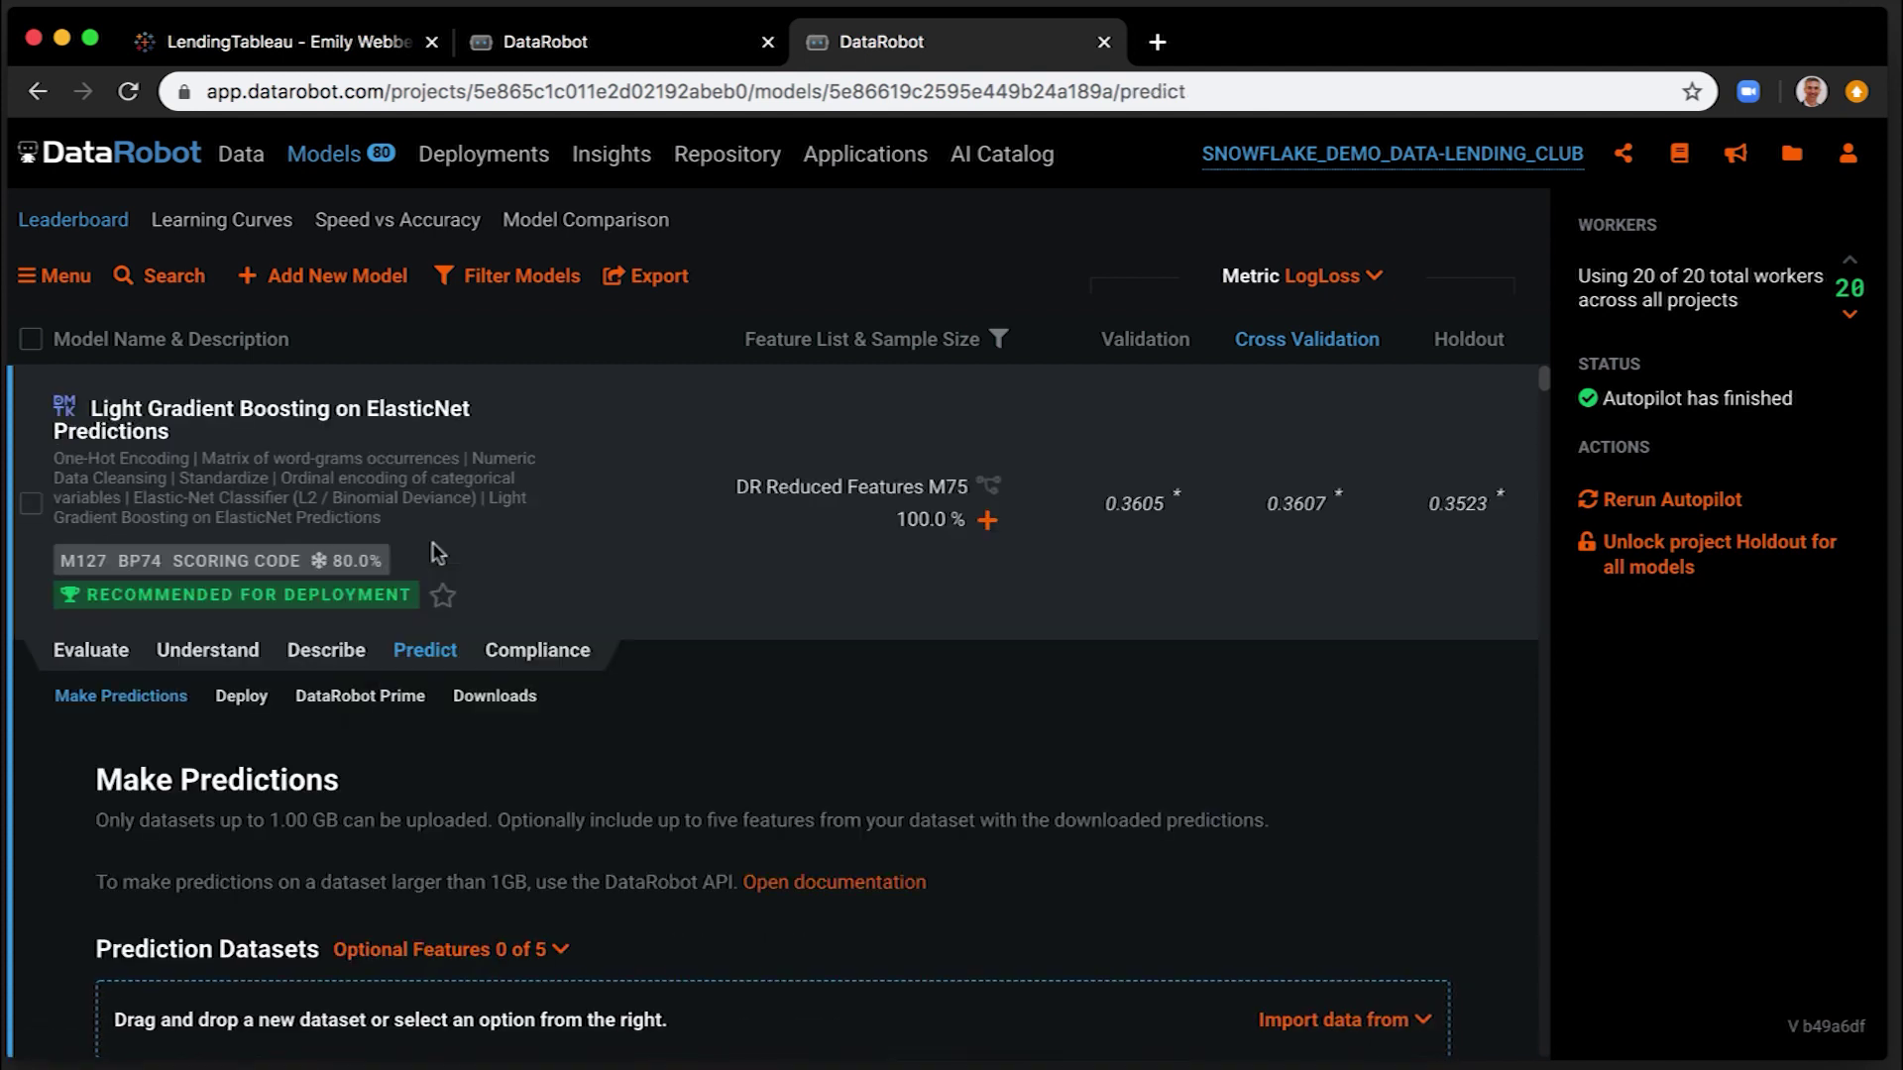
Add a new deployment named 'Snowflake credit scoring' with data drift tracking on, and deploy it
left_click(243, 699)
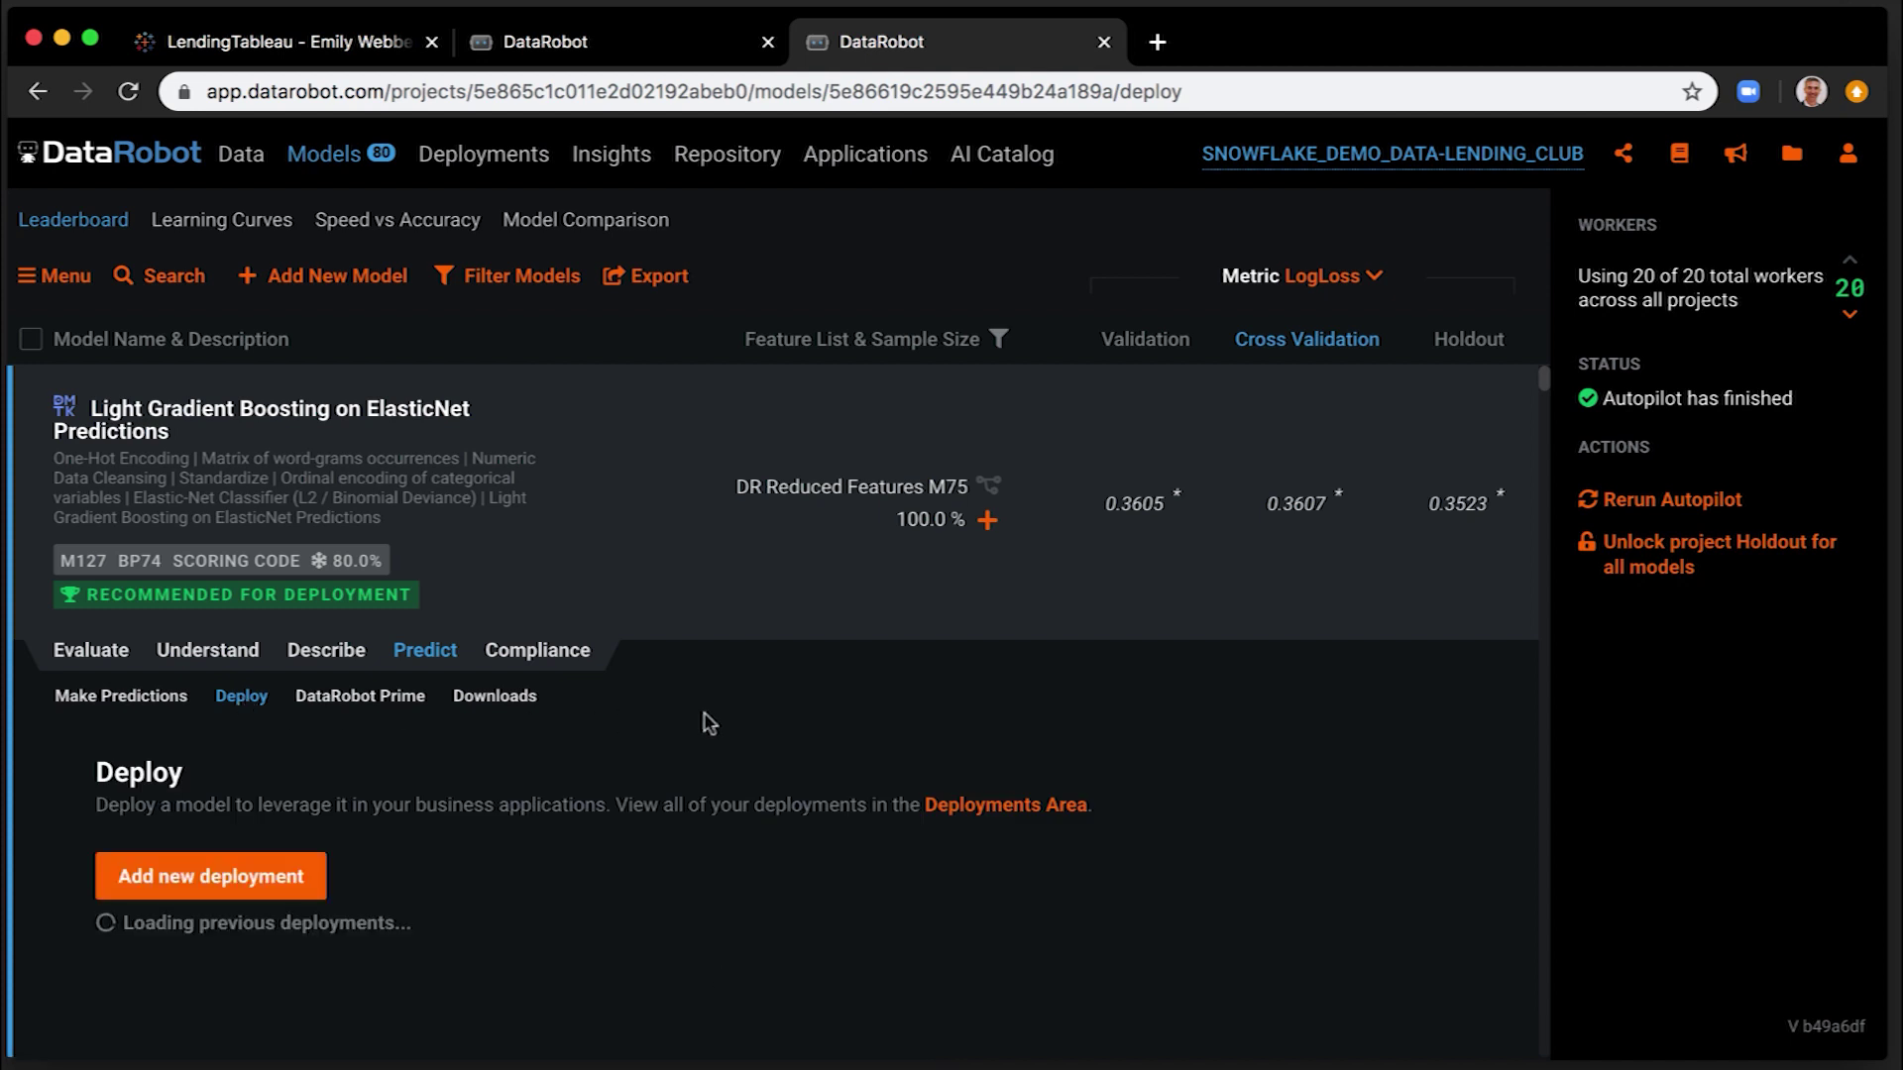
scroll(706, 724, "down", 2)
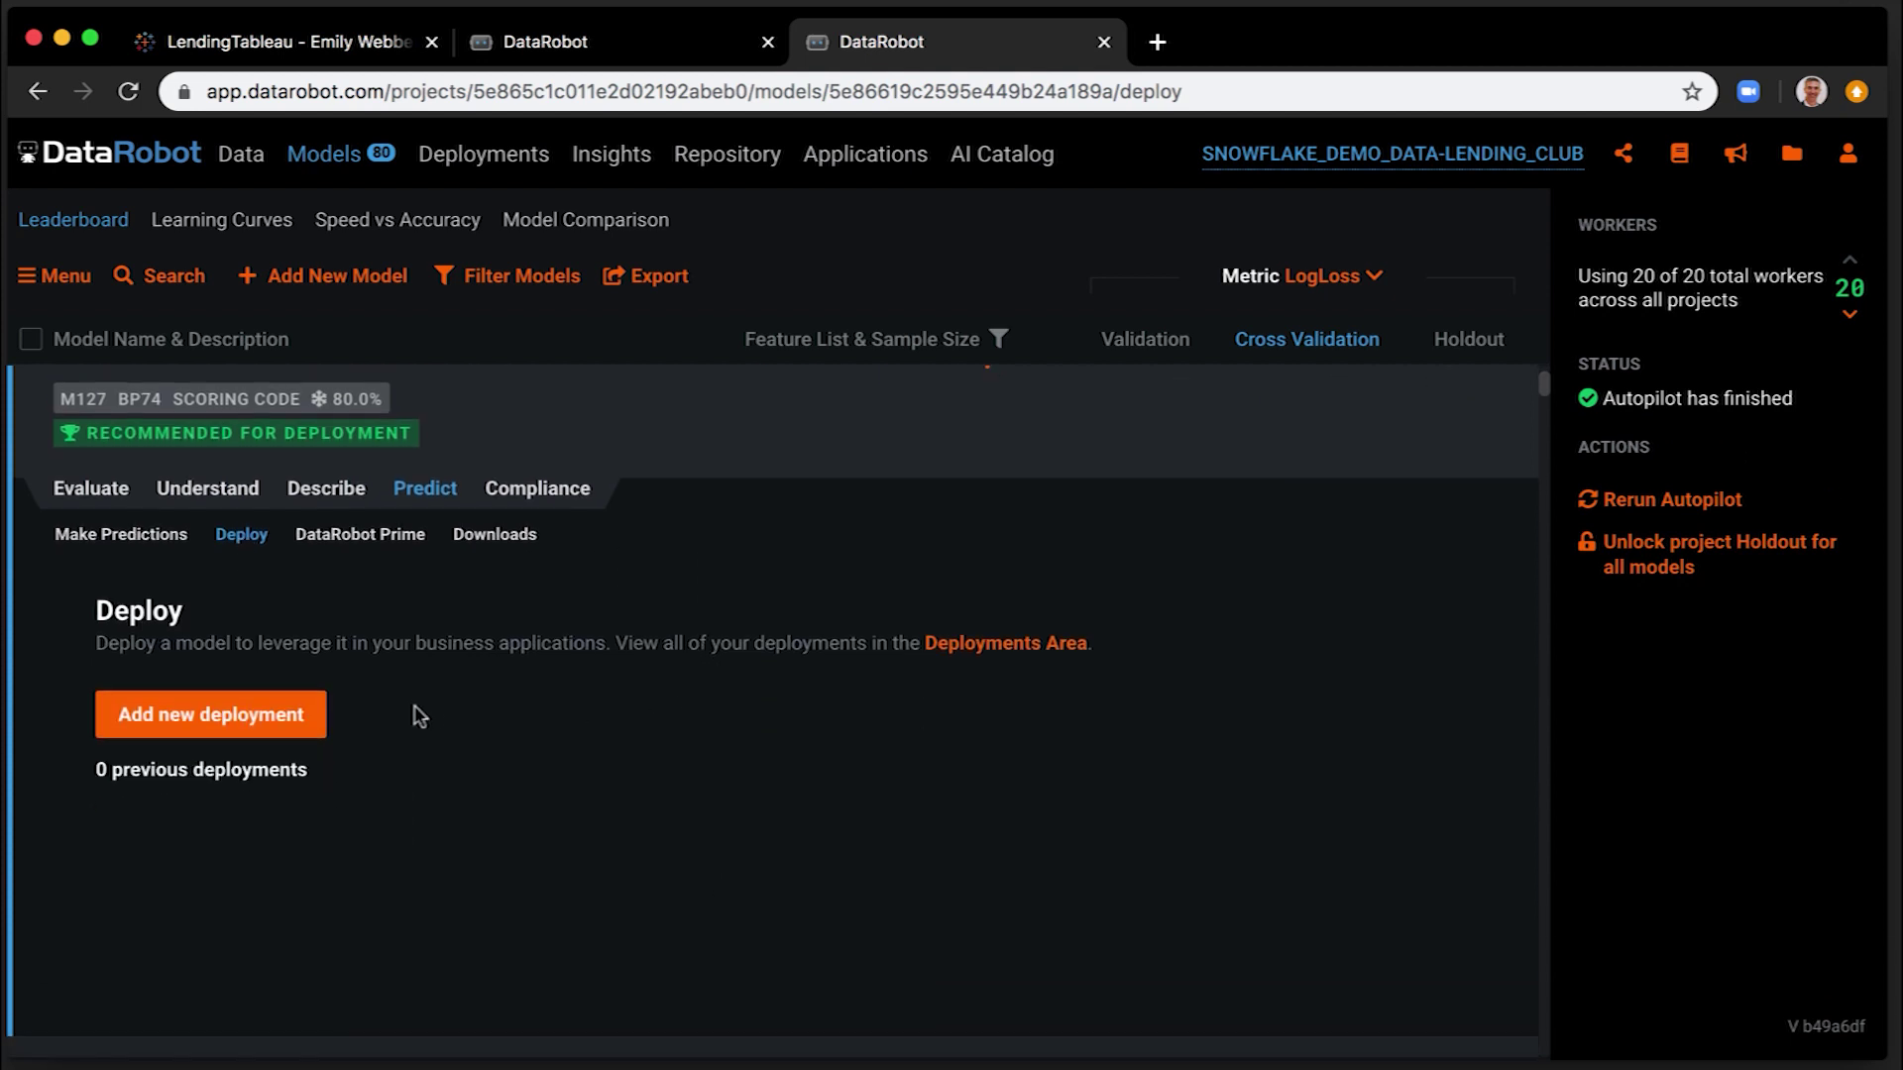
left_click(280, 715)
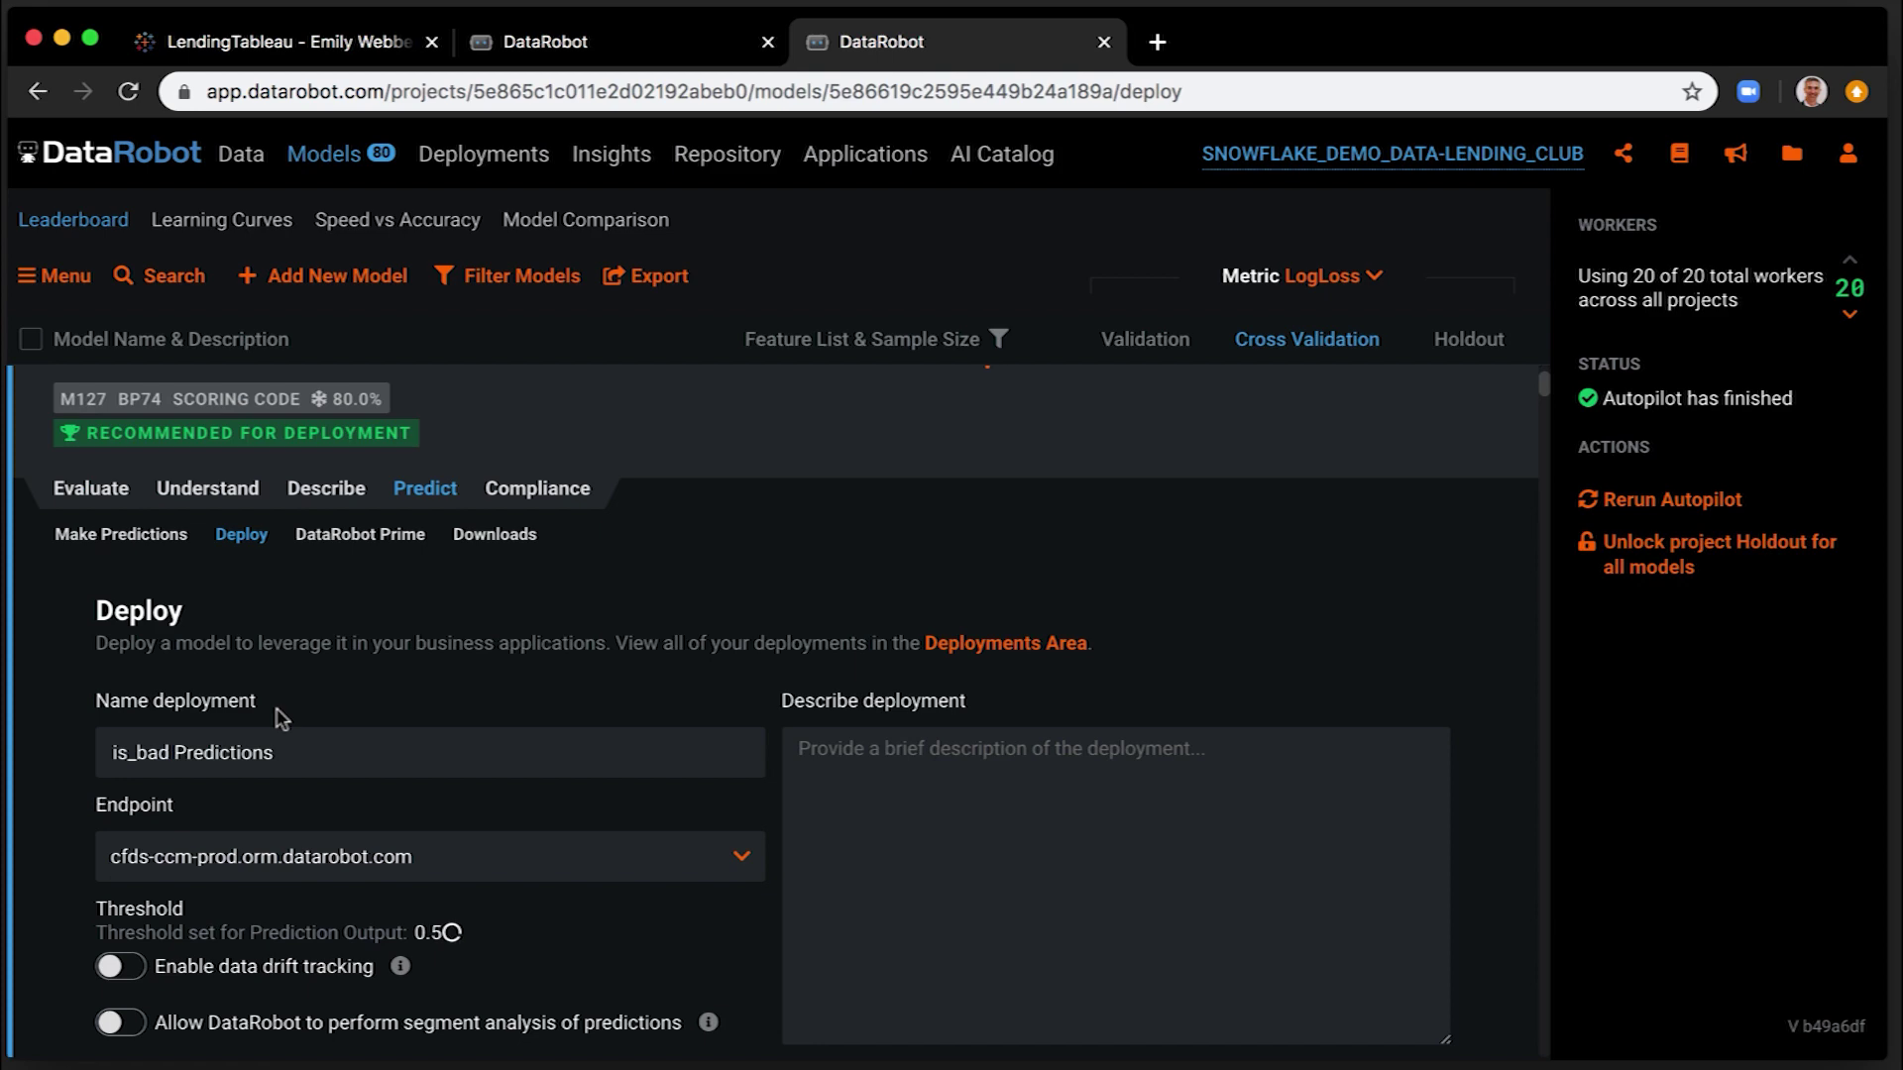
scroll(280, 719, "down", 1)
triple_click(297, 656)
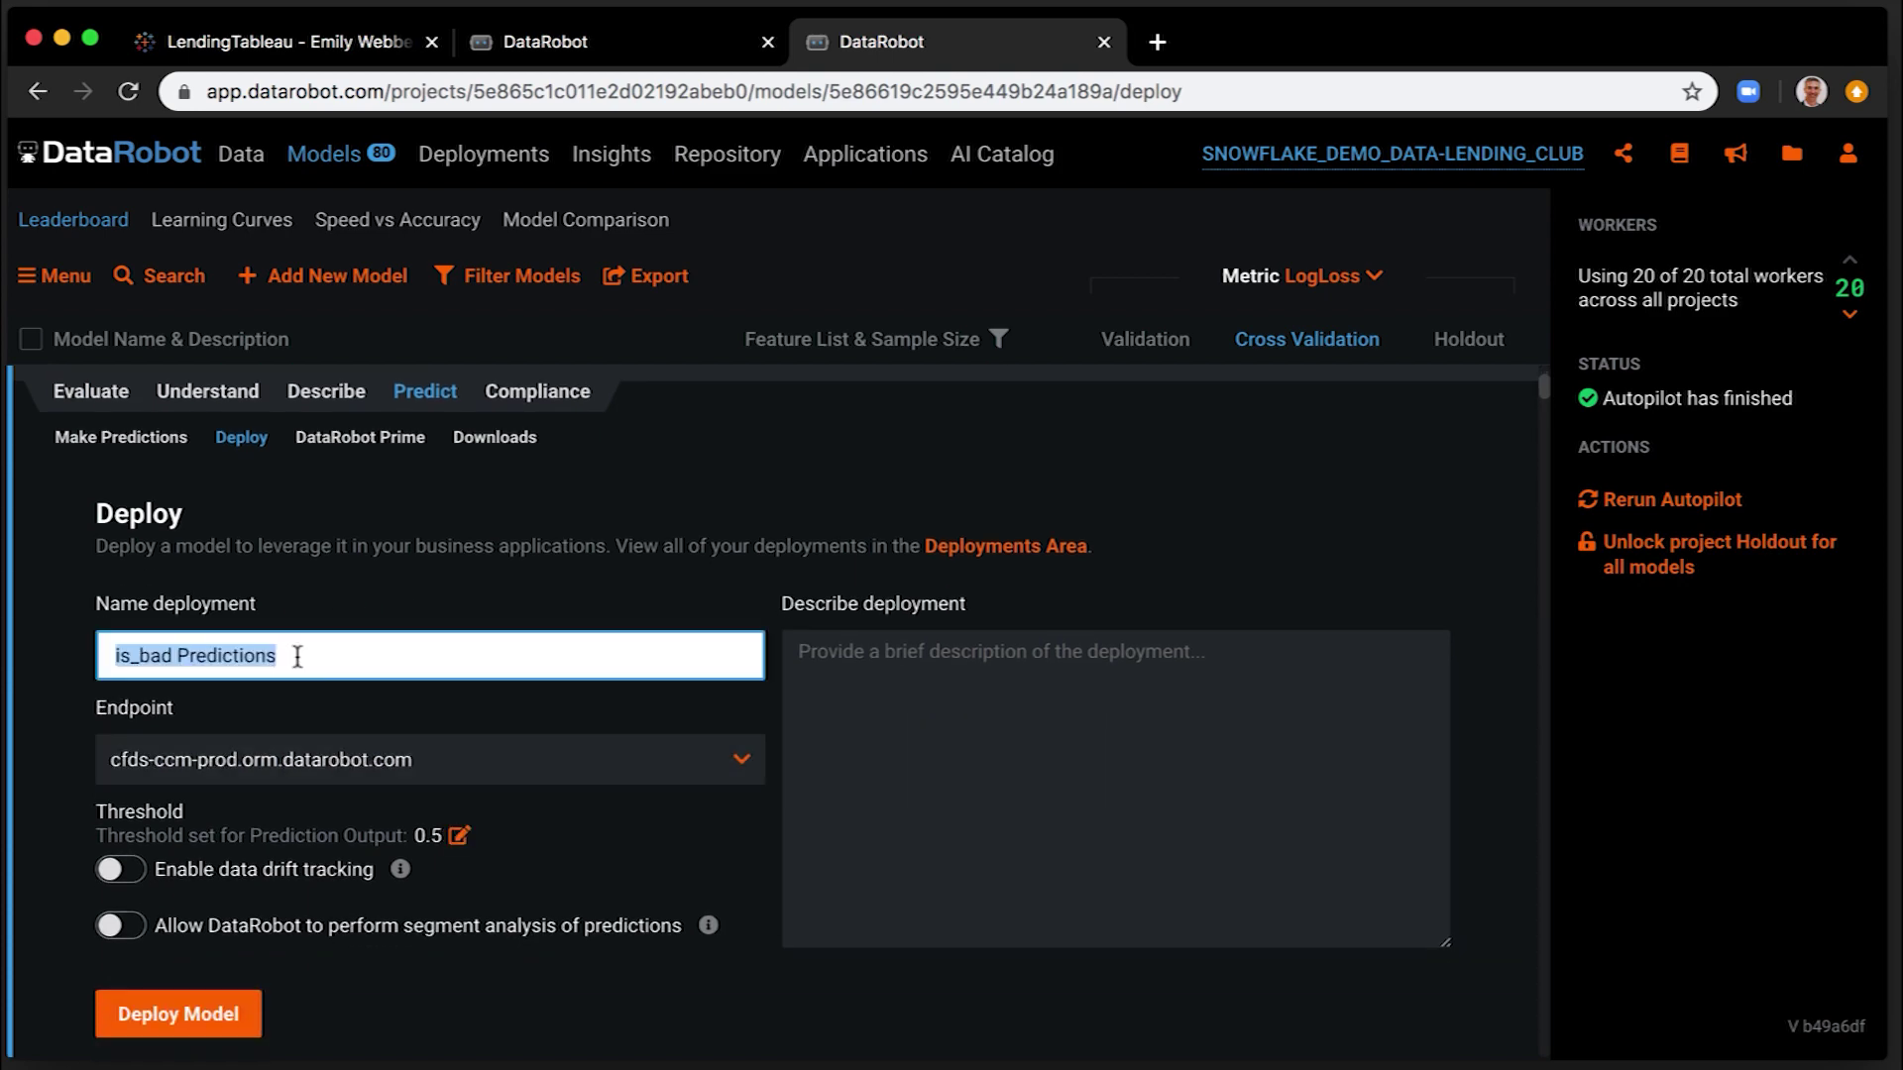
type("Snowflake")
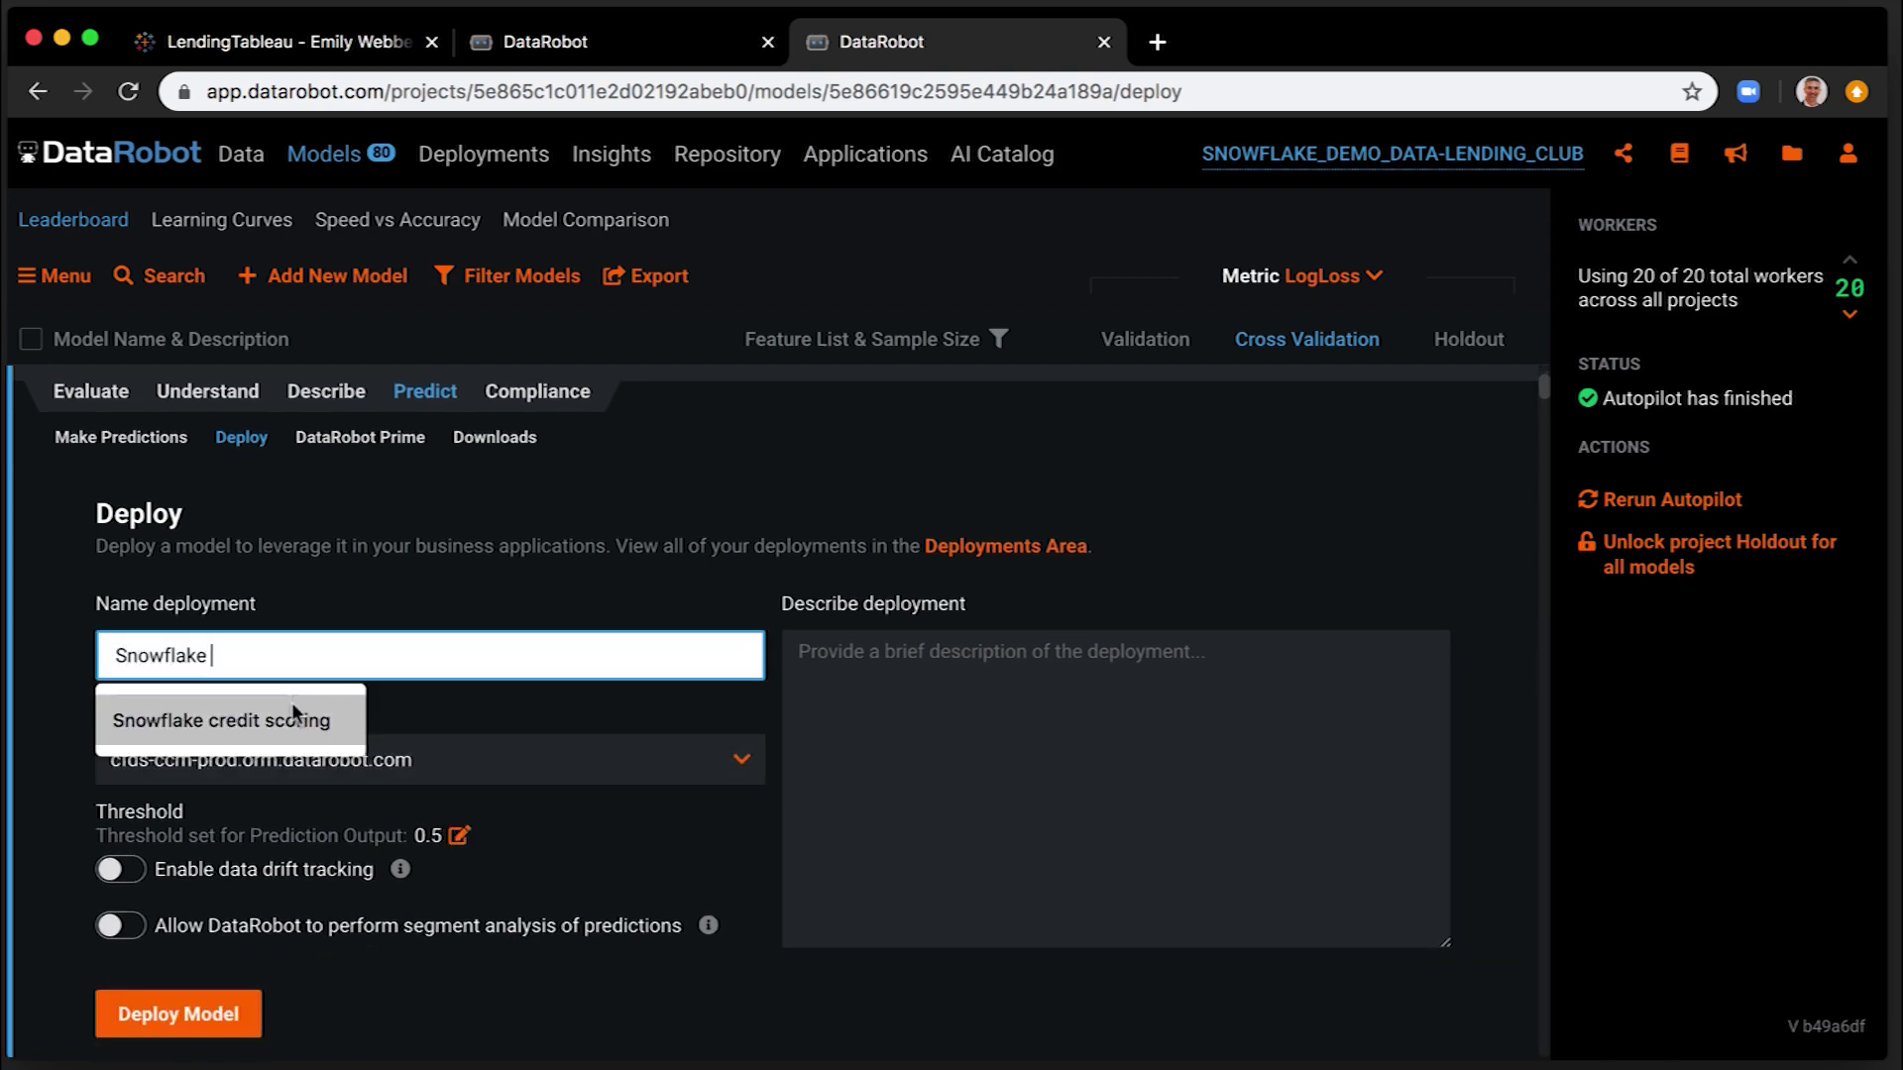
left_click(293, 719)
left_click(203, 871)
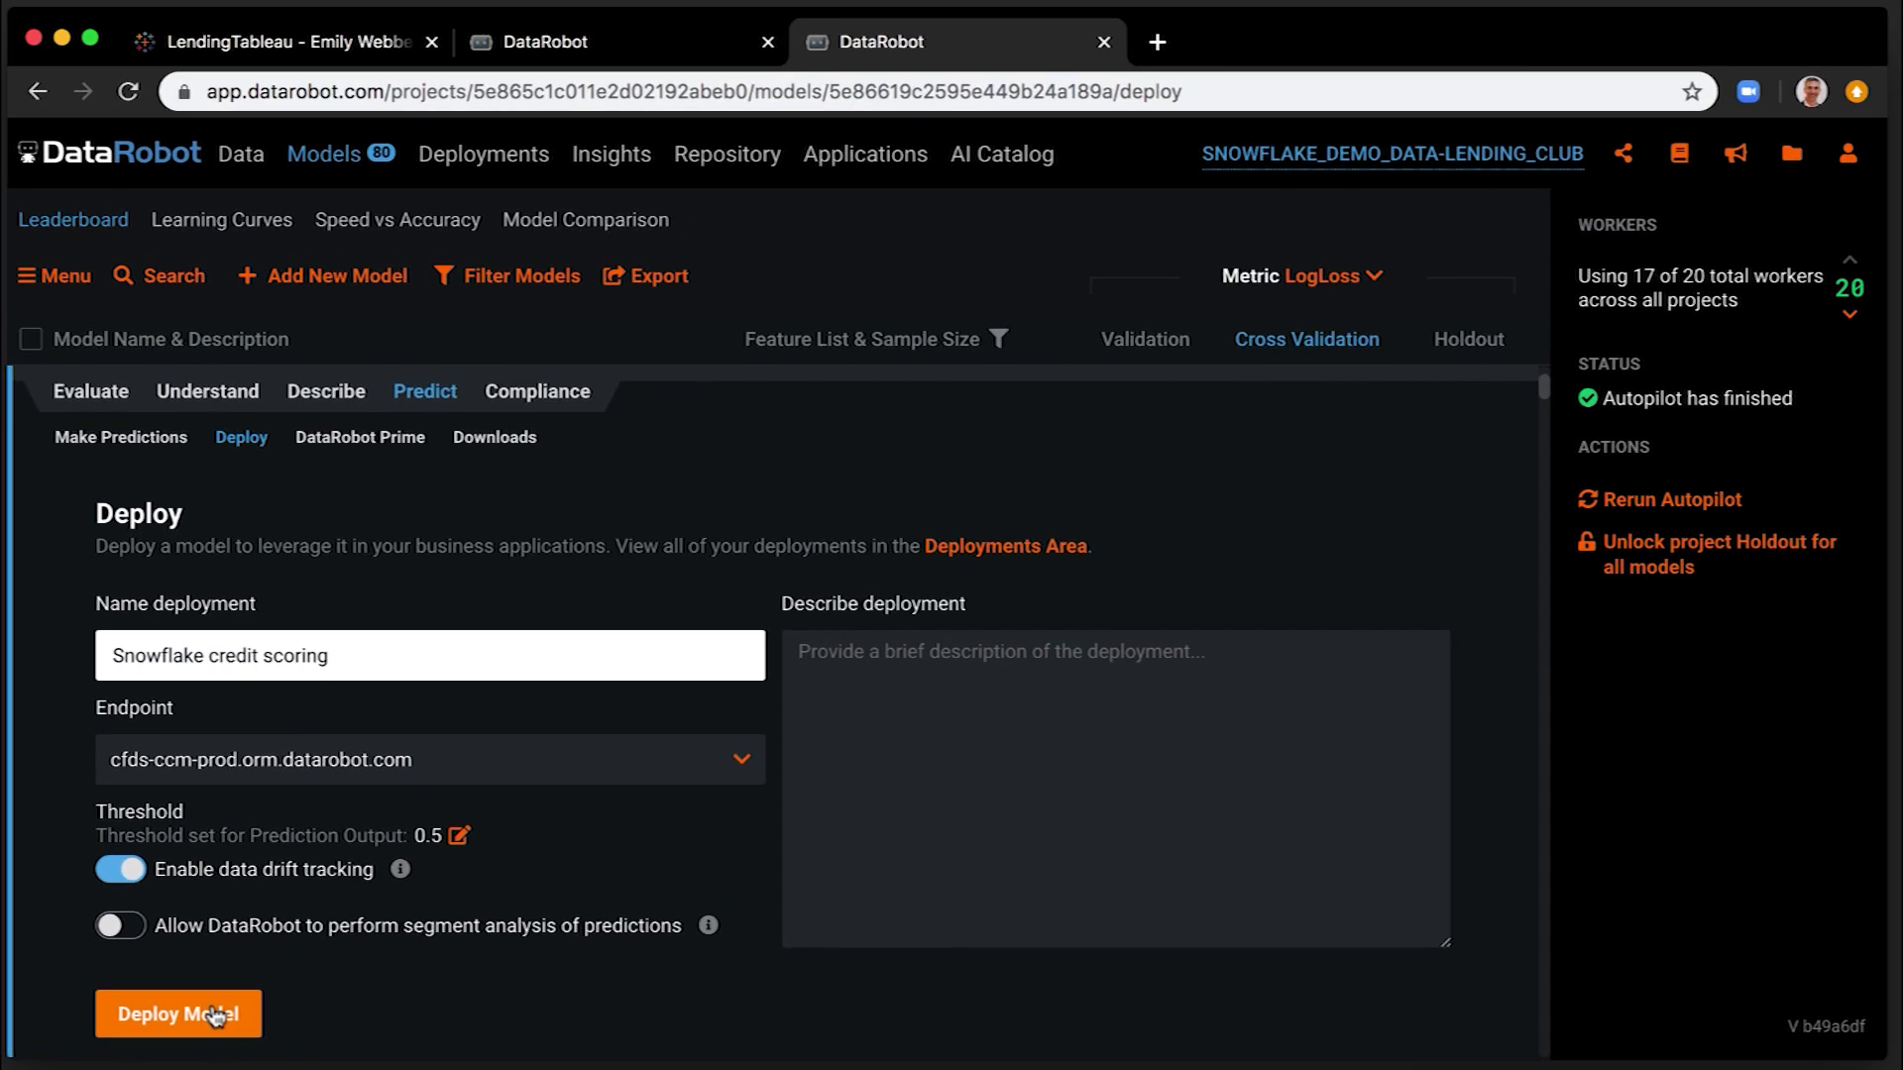
left_click(216, 1015)
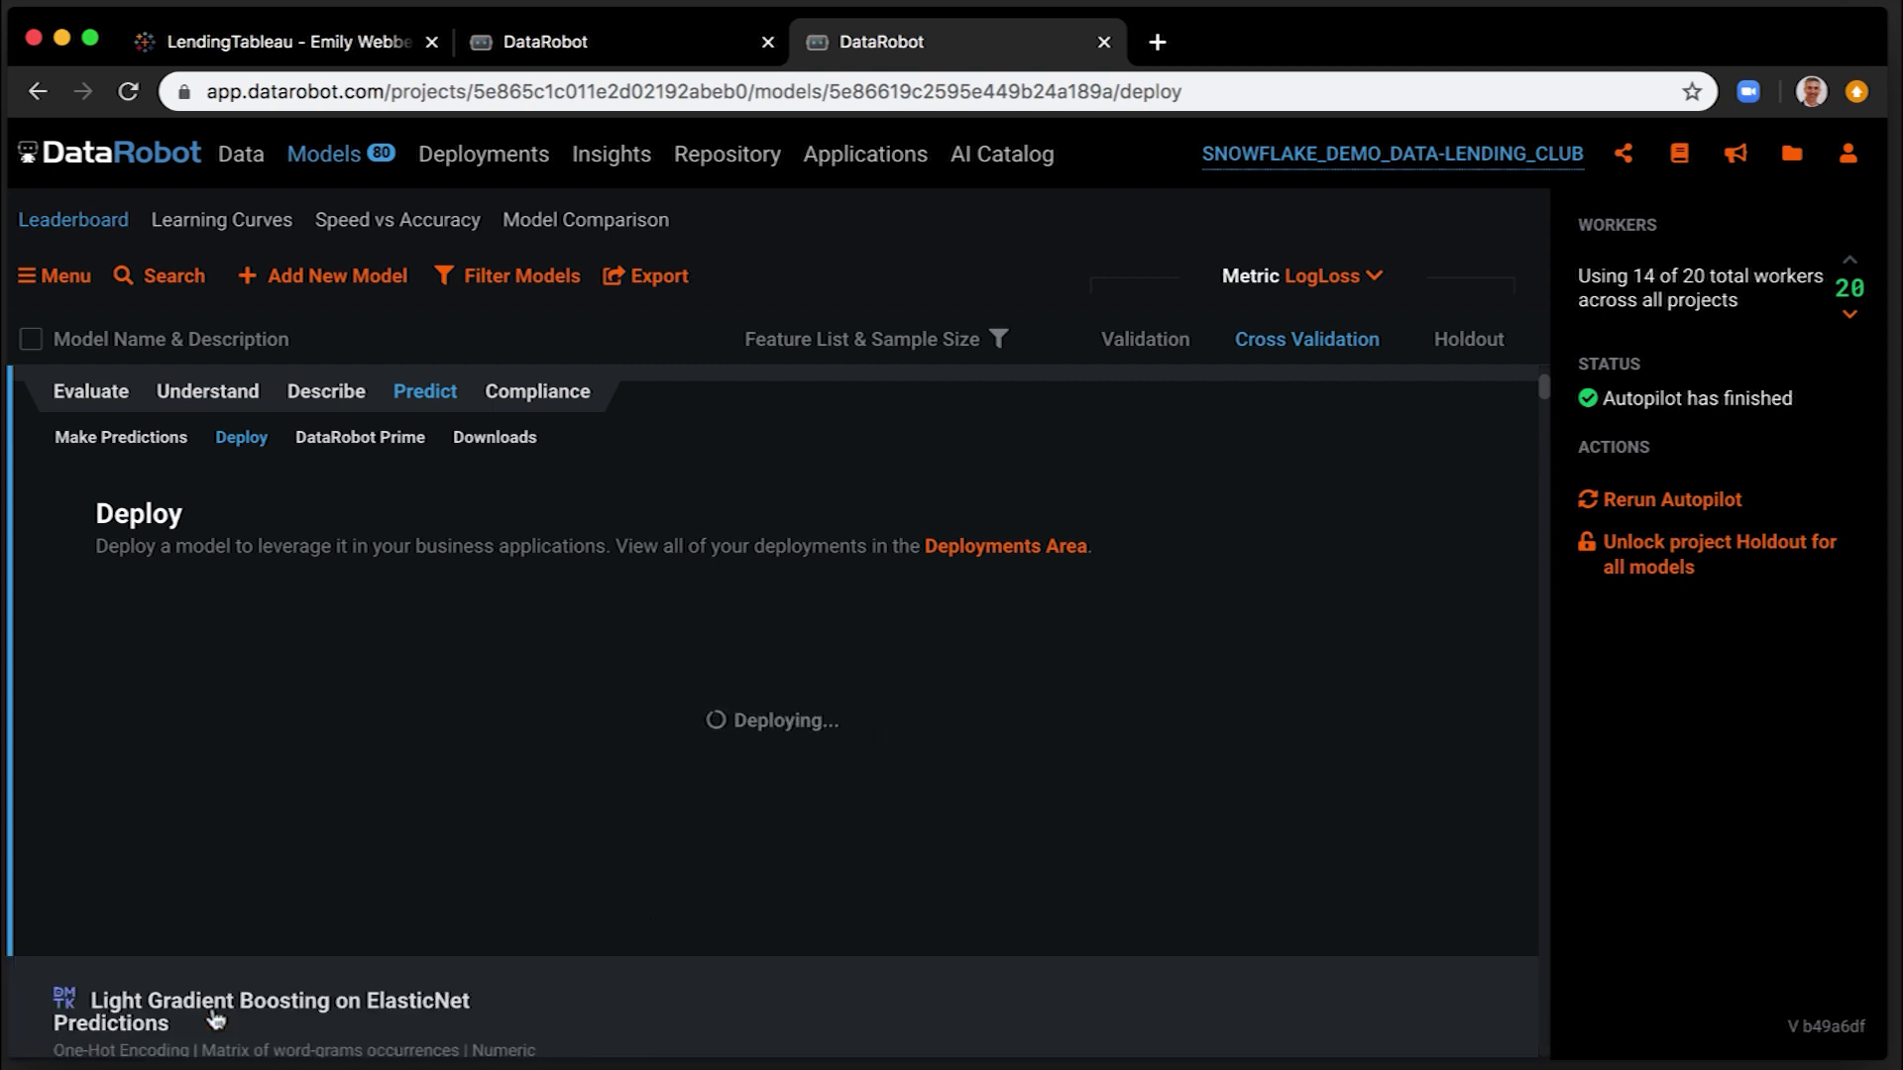
scroll(216, 1018, "up", 1)
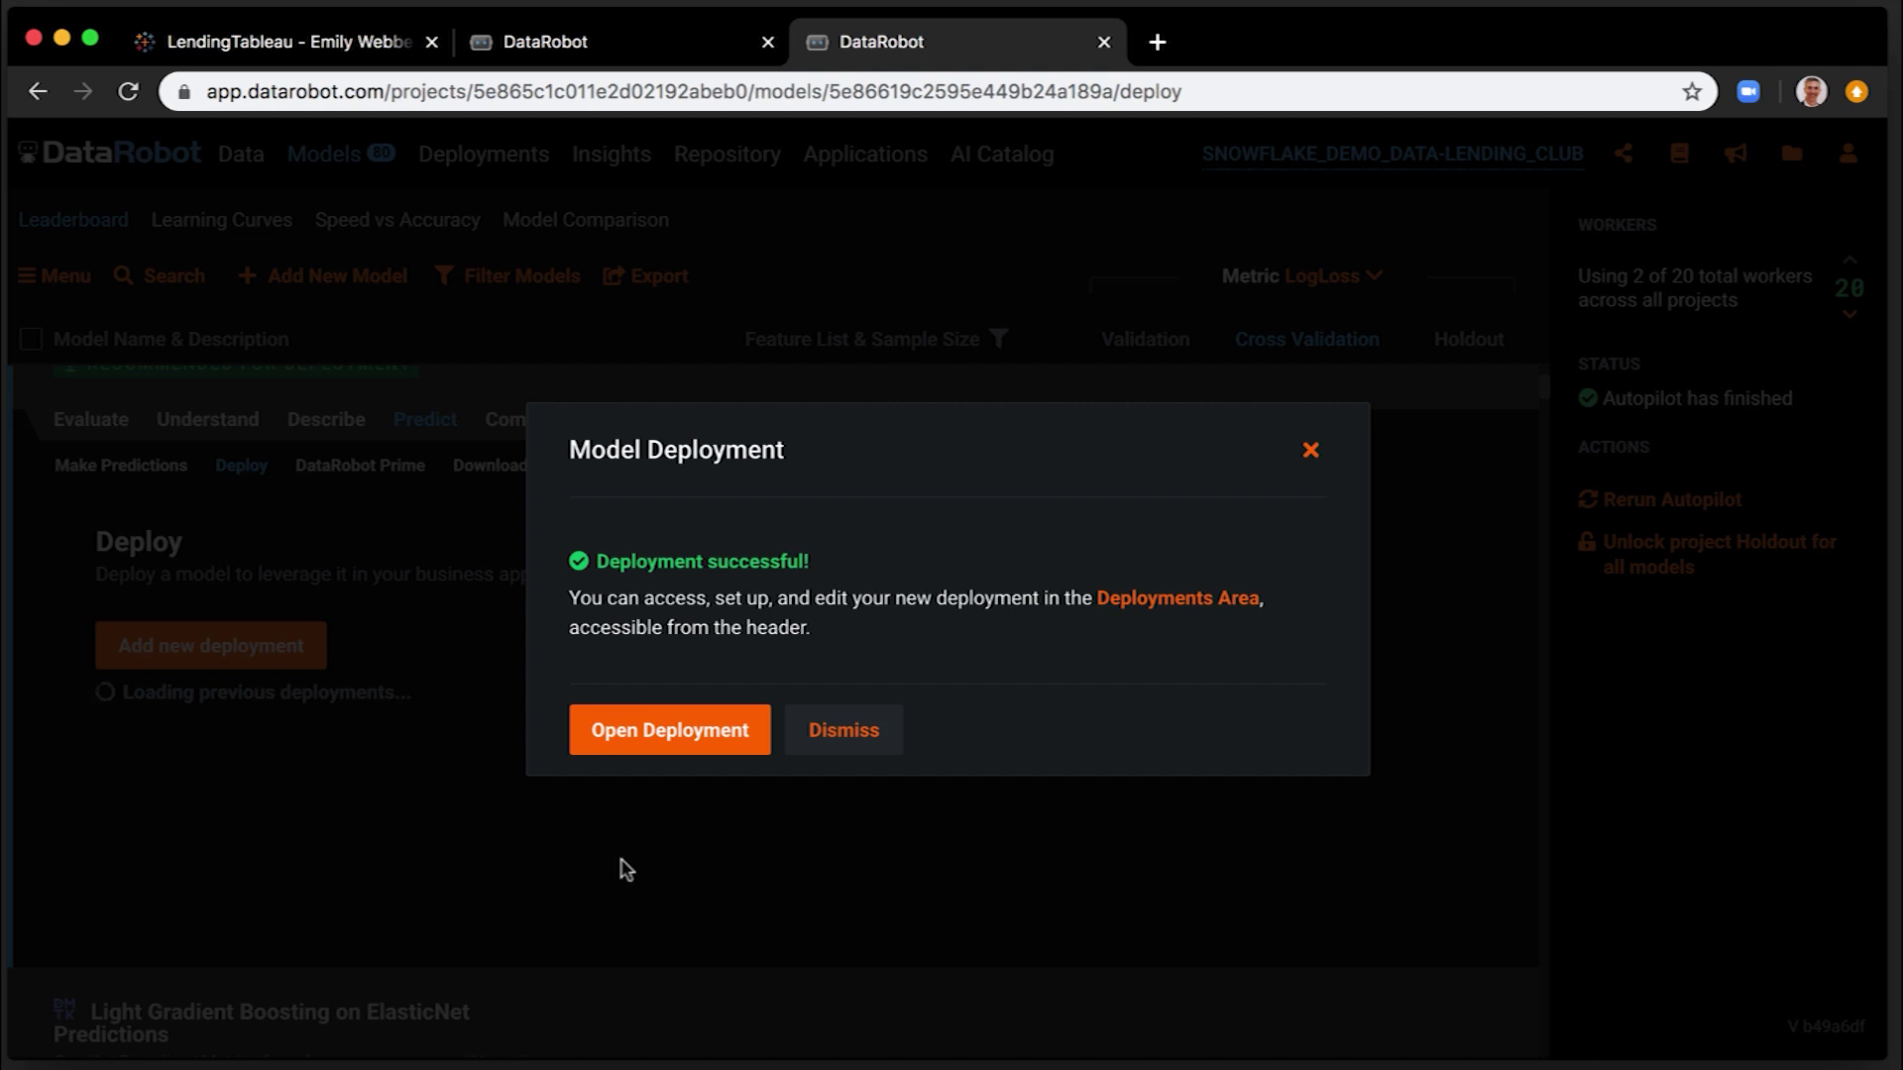
Dismiss the deployment success message and go to the deployments dashboard
left_click(843, 730)
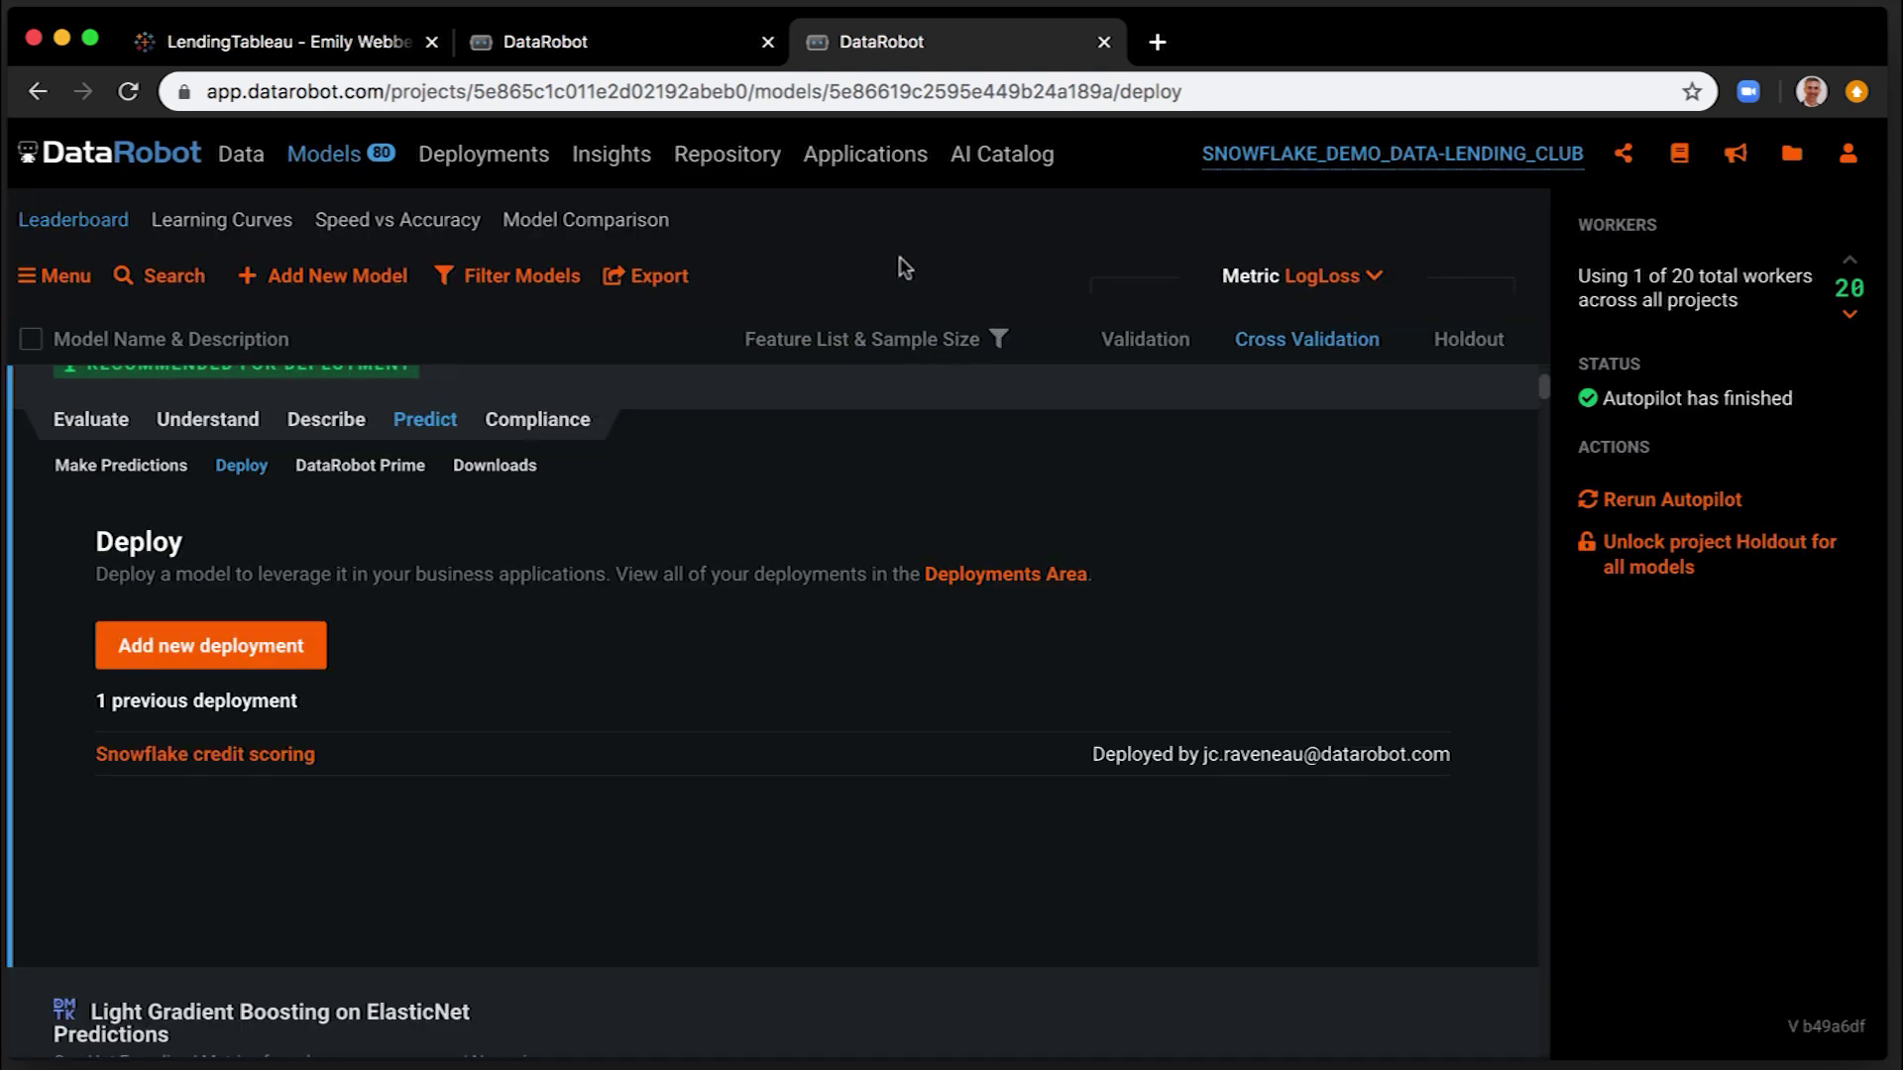
left_click(520, 168)
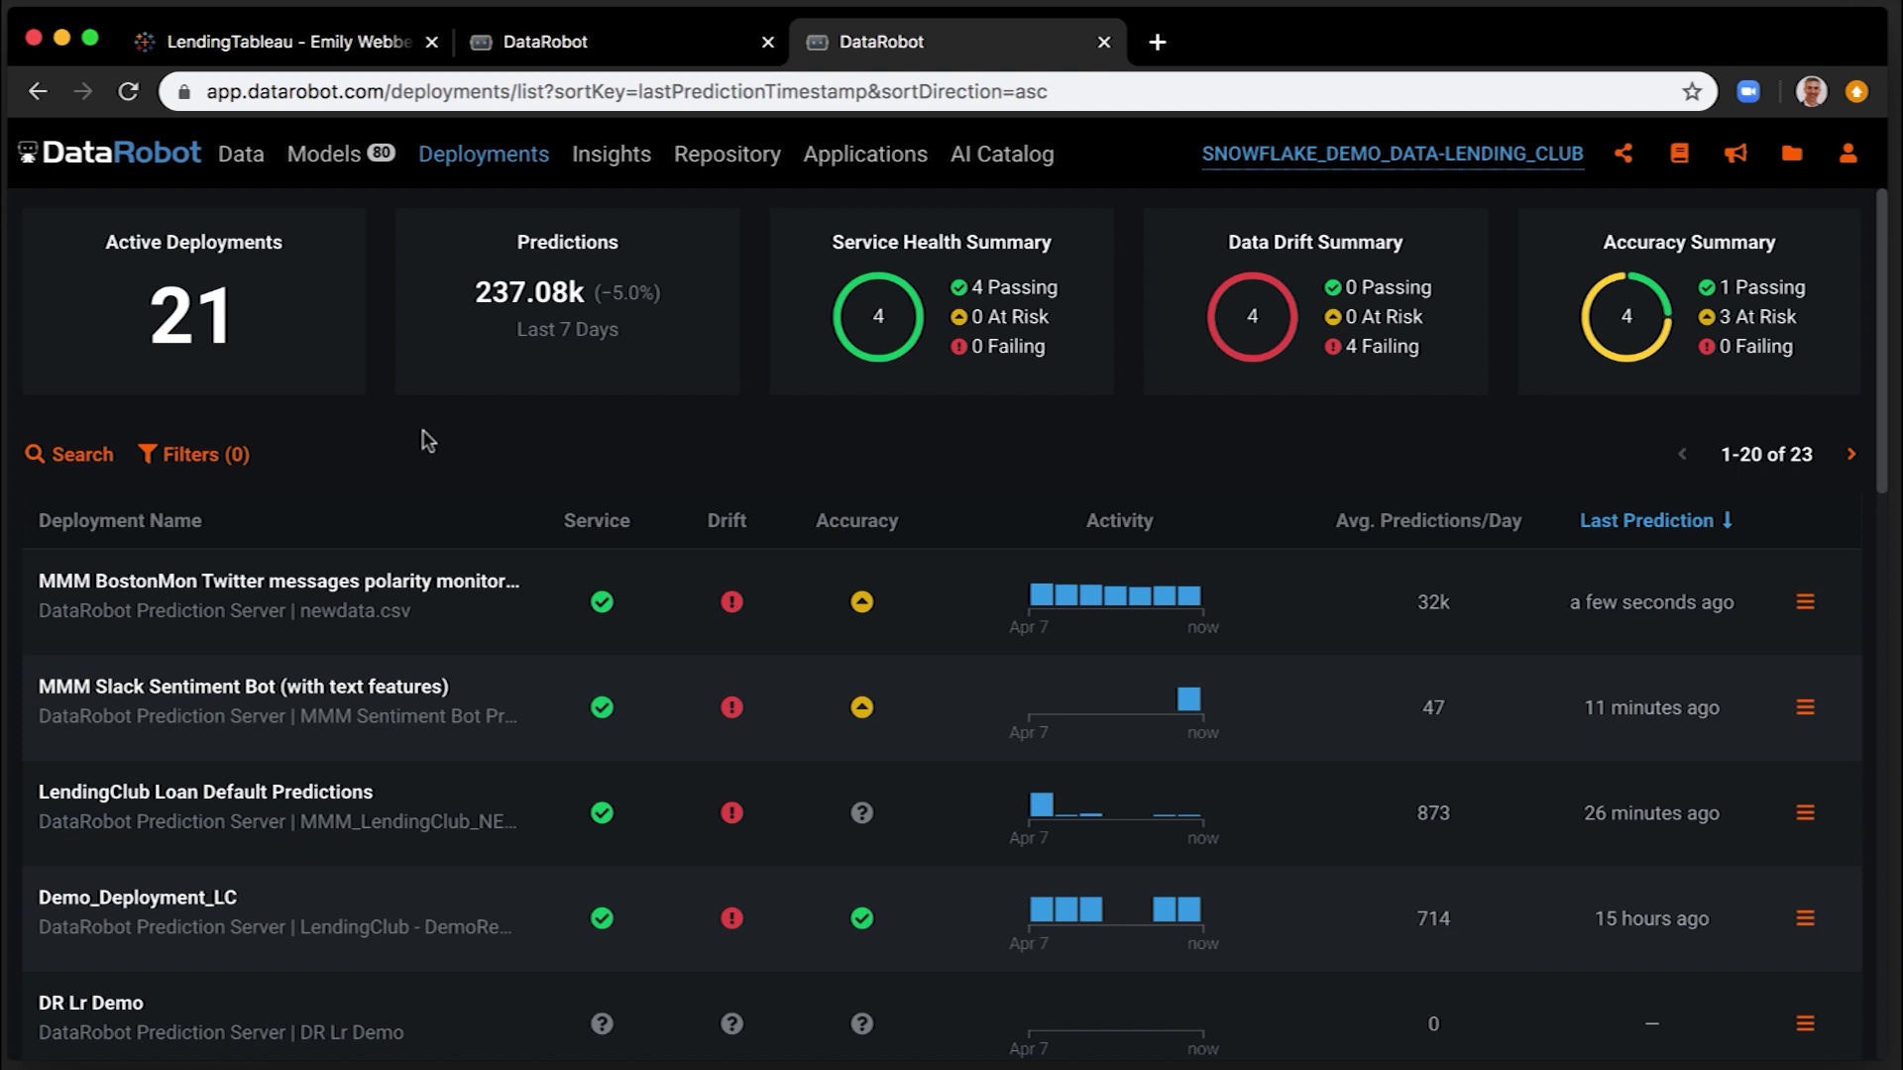
Search the deployments for Snowflake credit scoring and view its available integrations
left_click(70, 455)
type("sn")
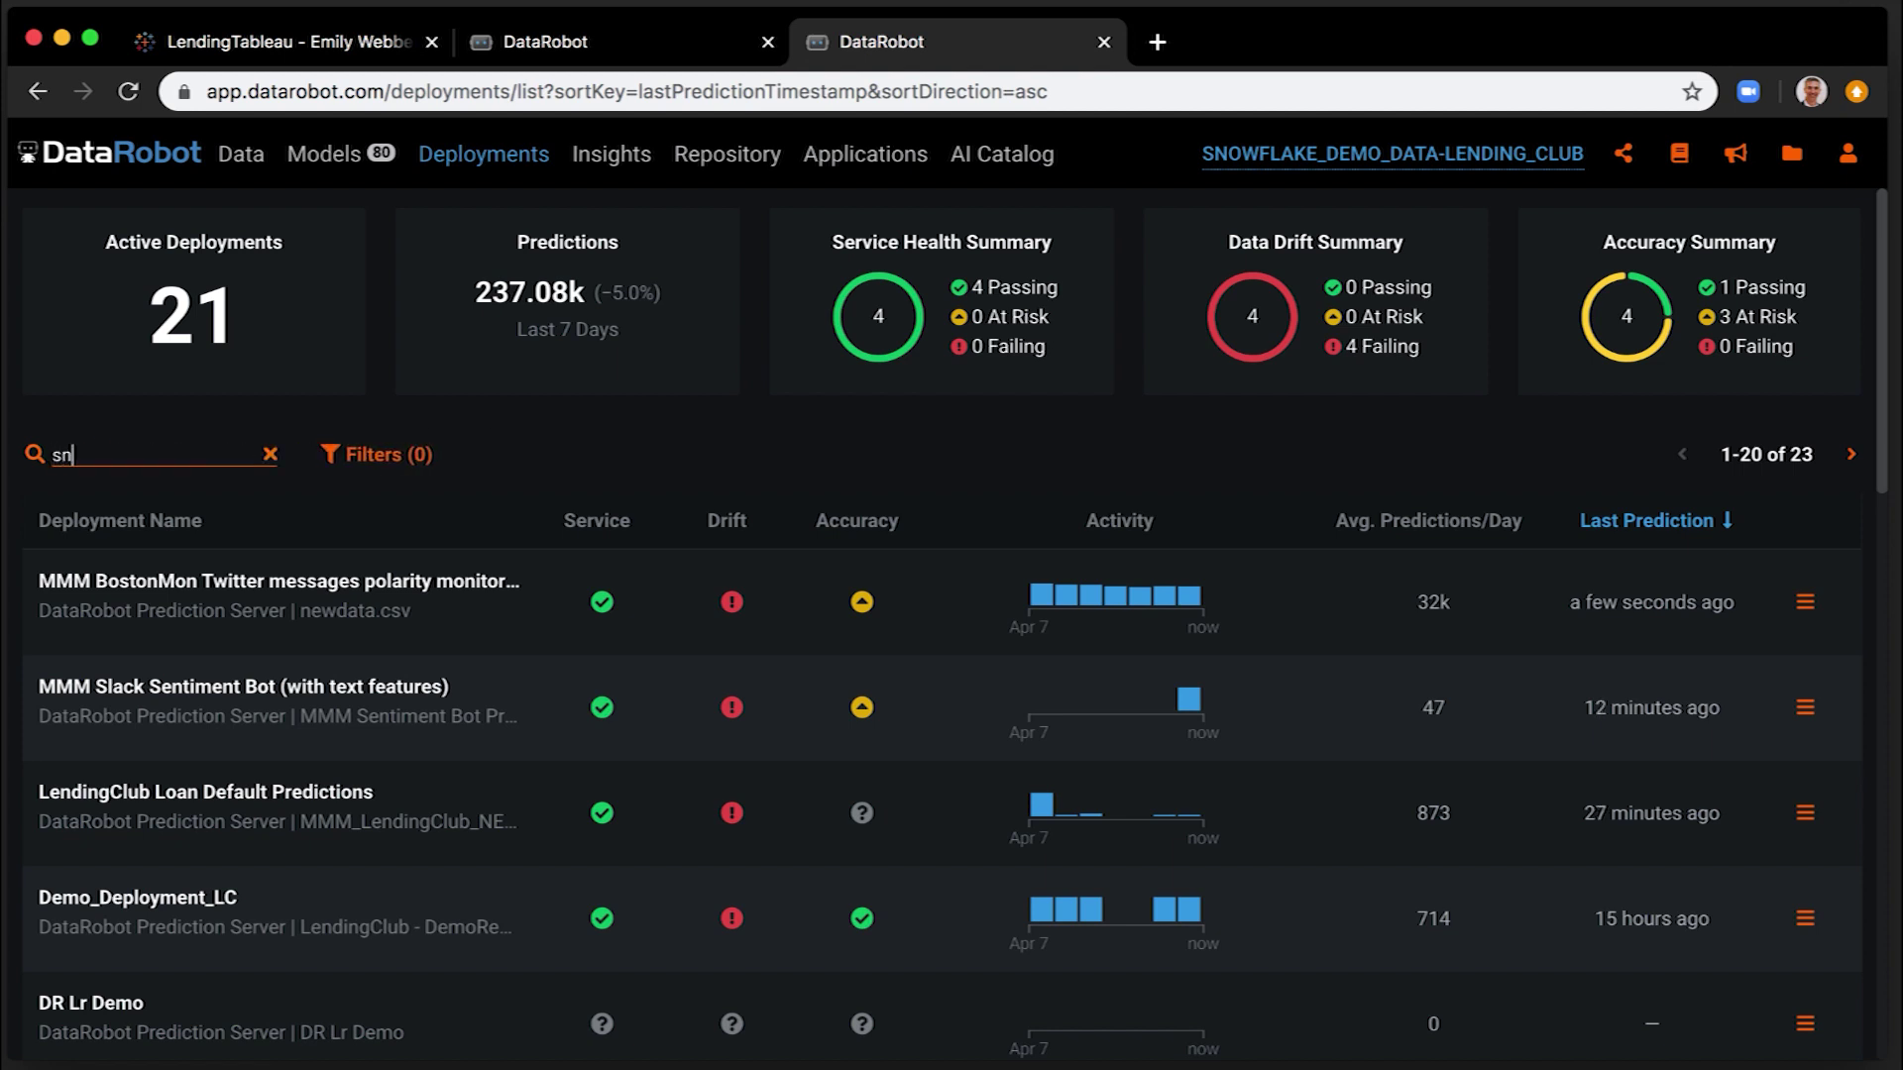
type("owflake")
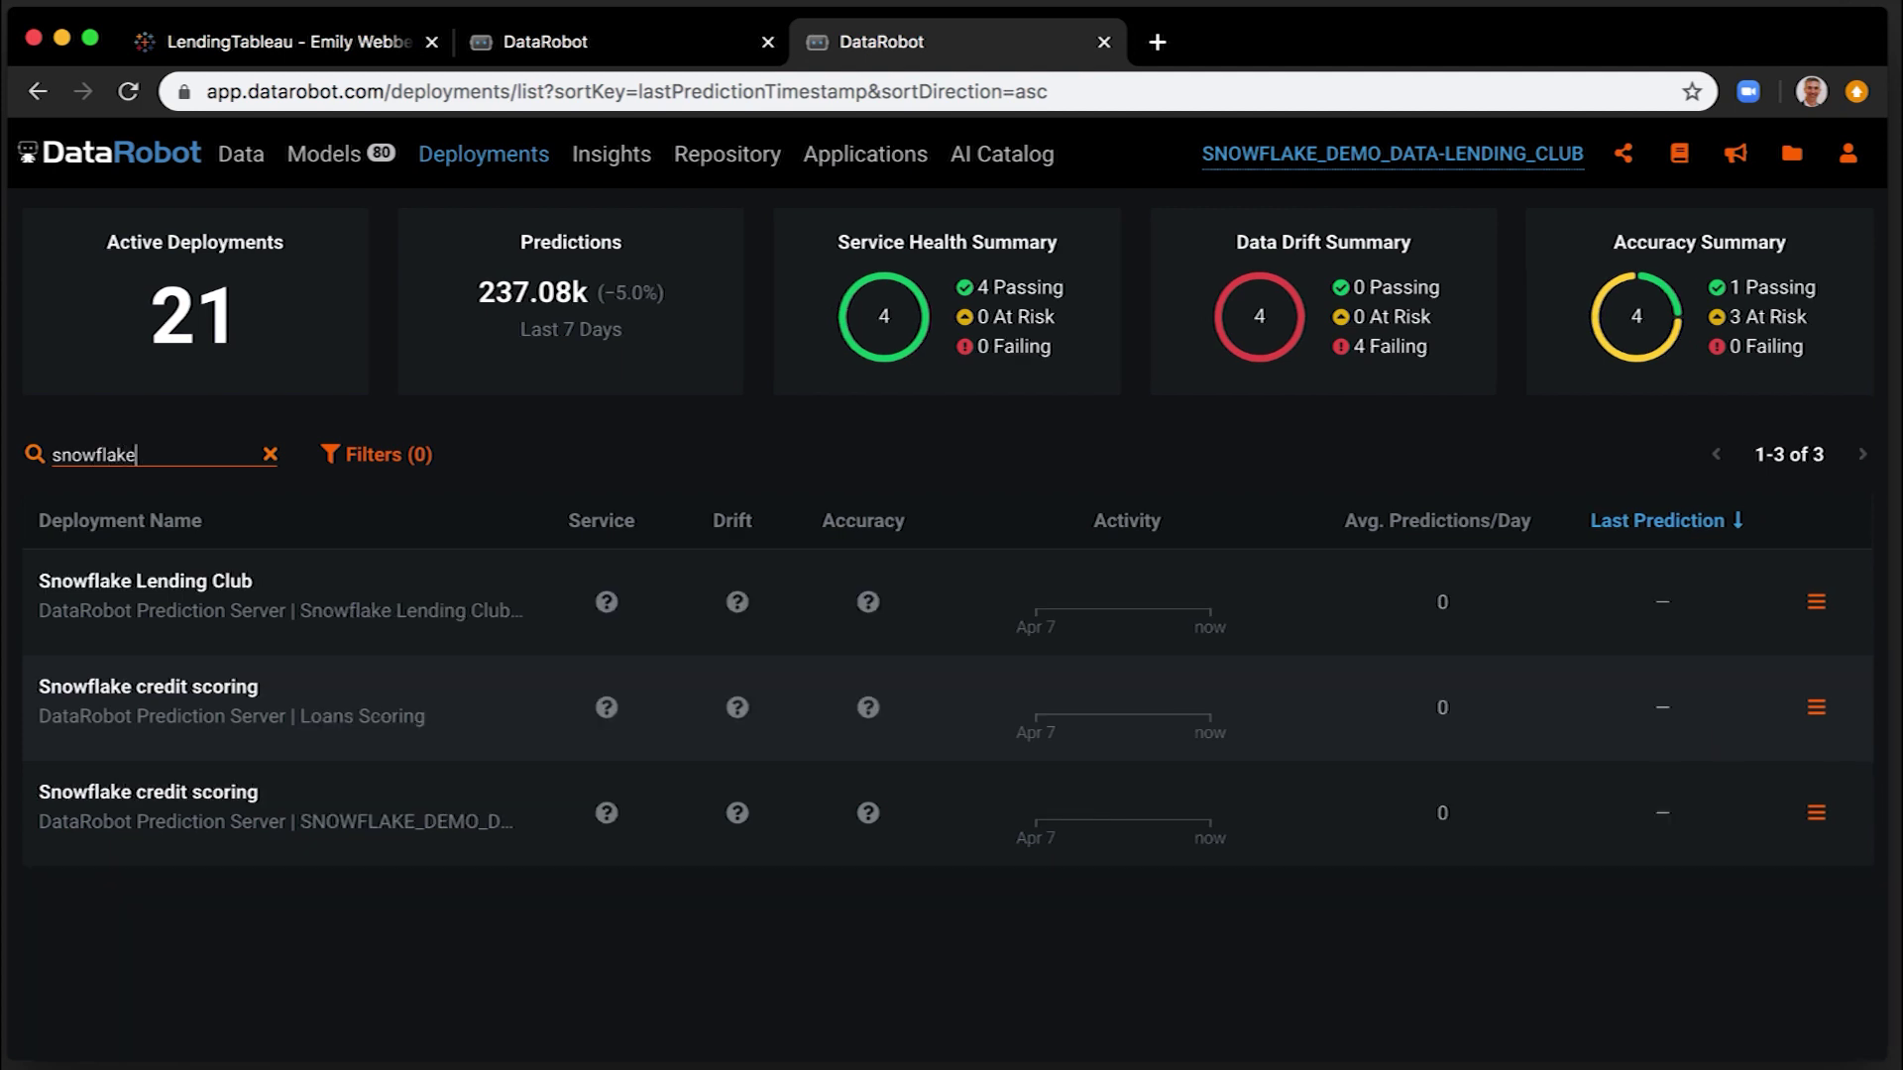
left_click(230, 708)
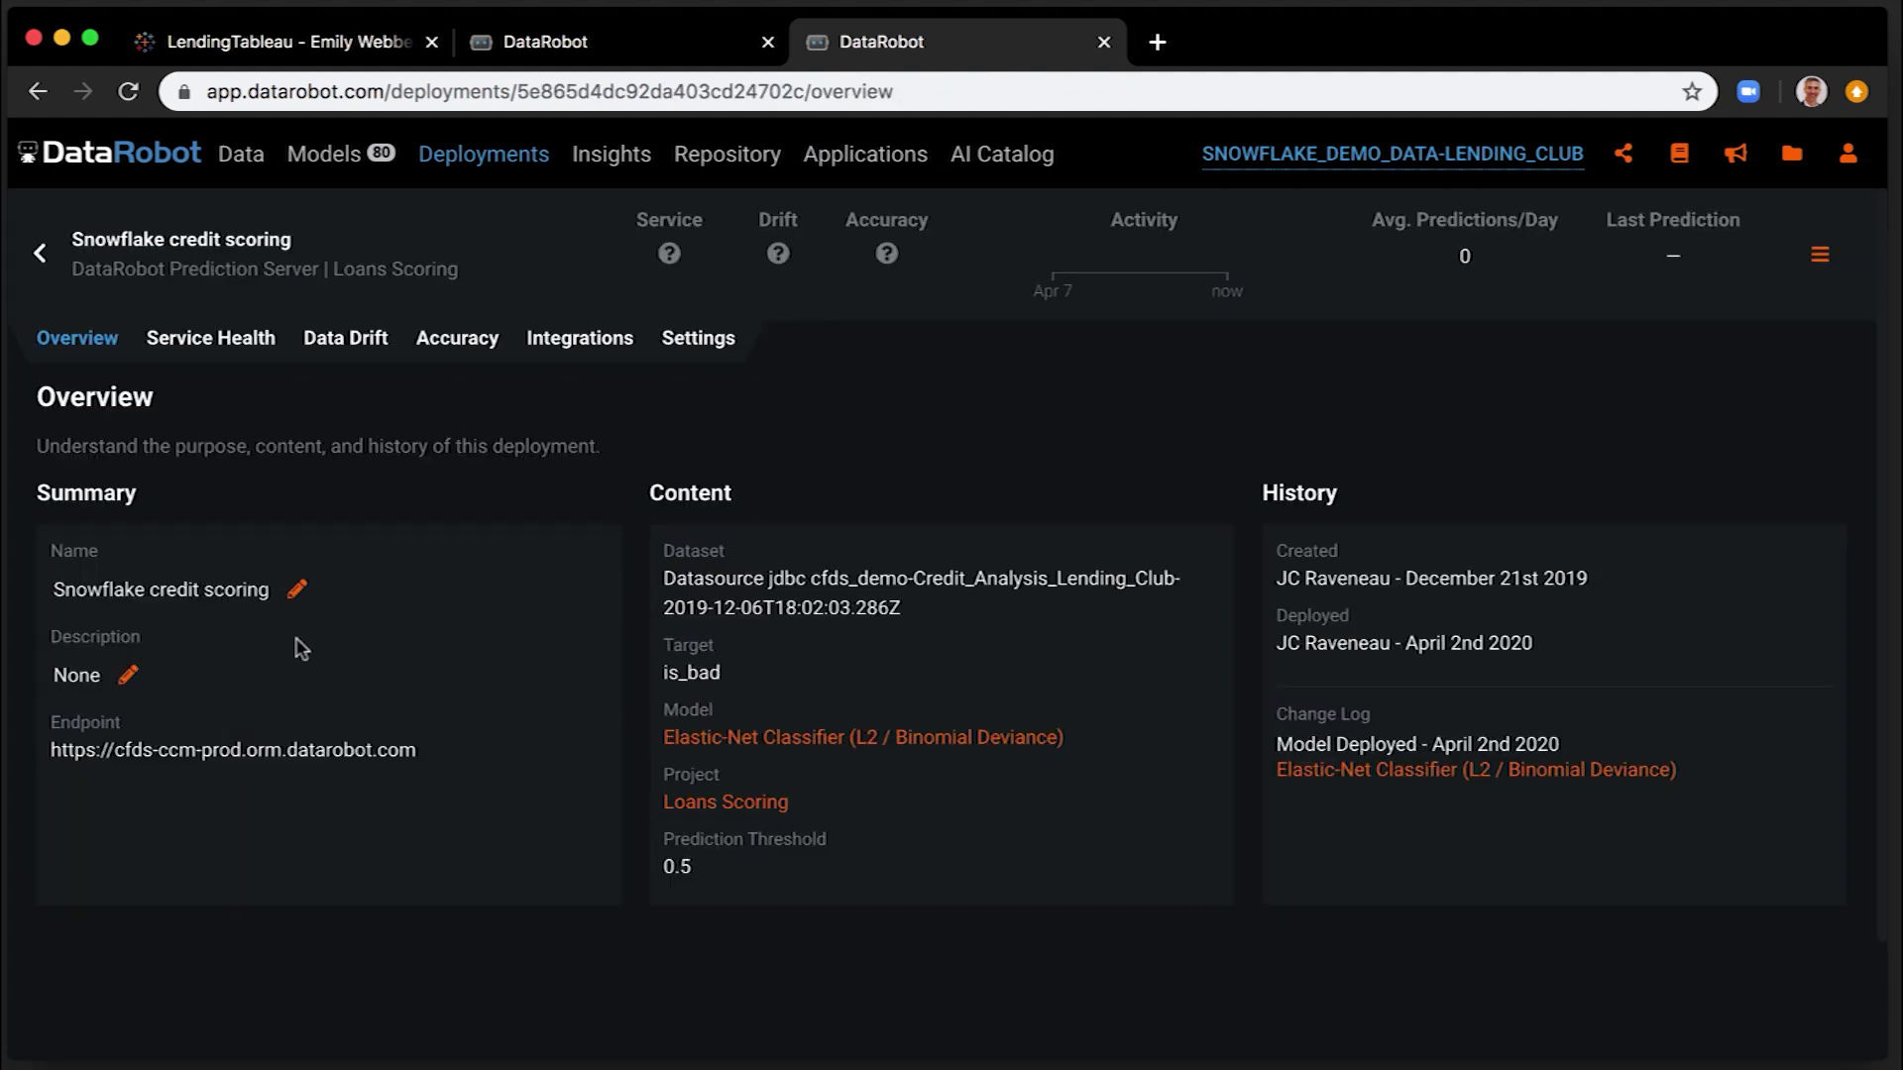
left_click(565, 343)
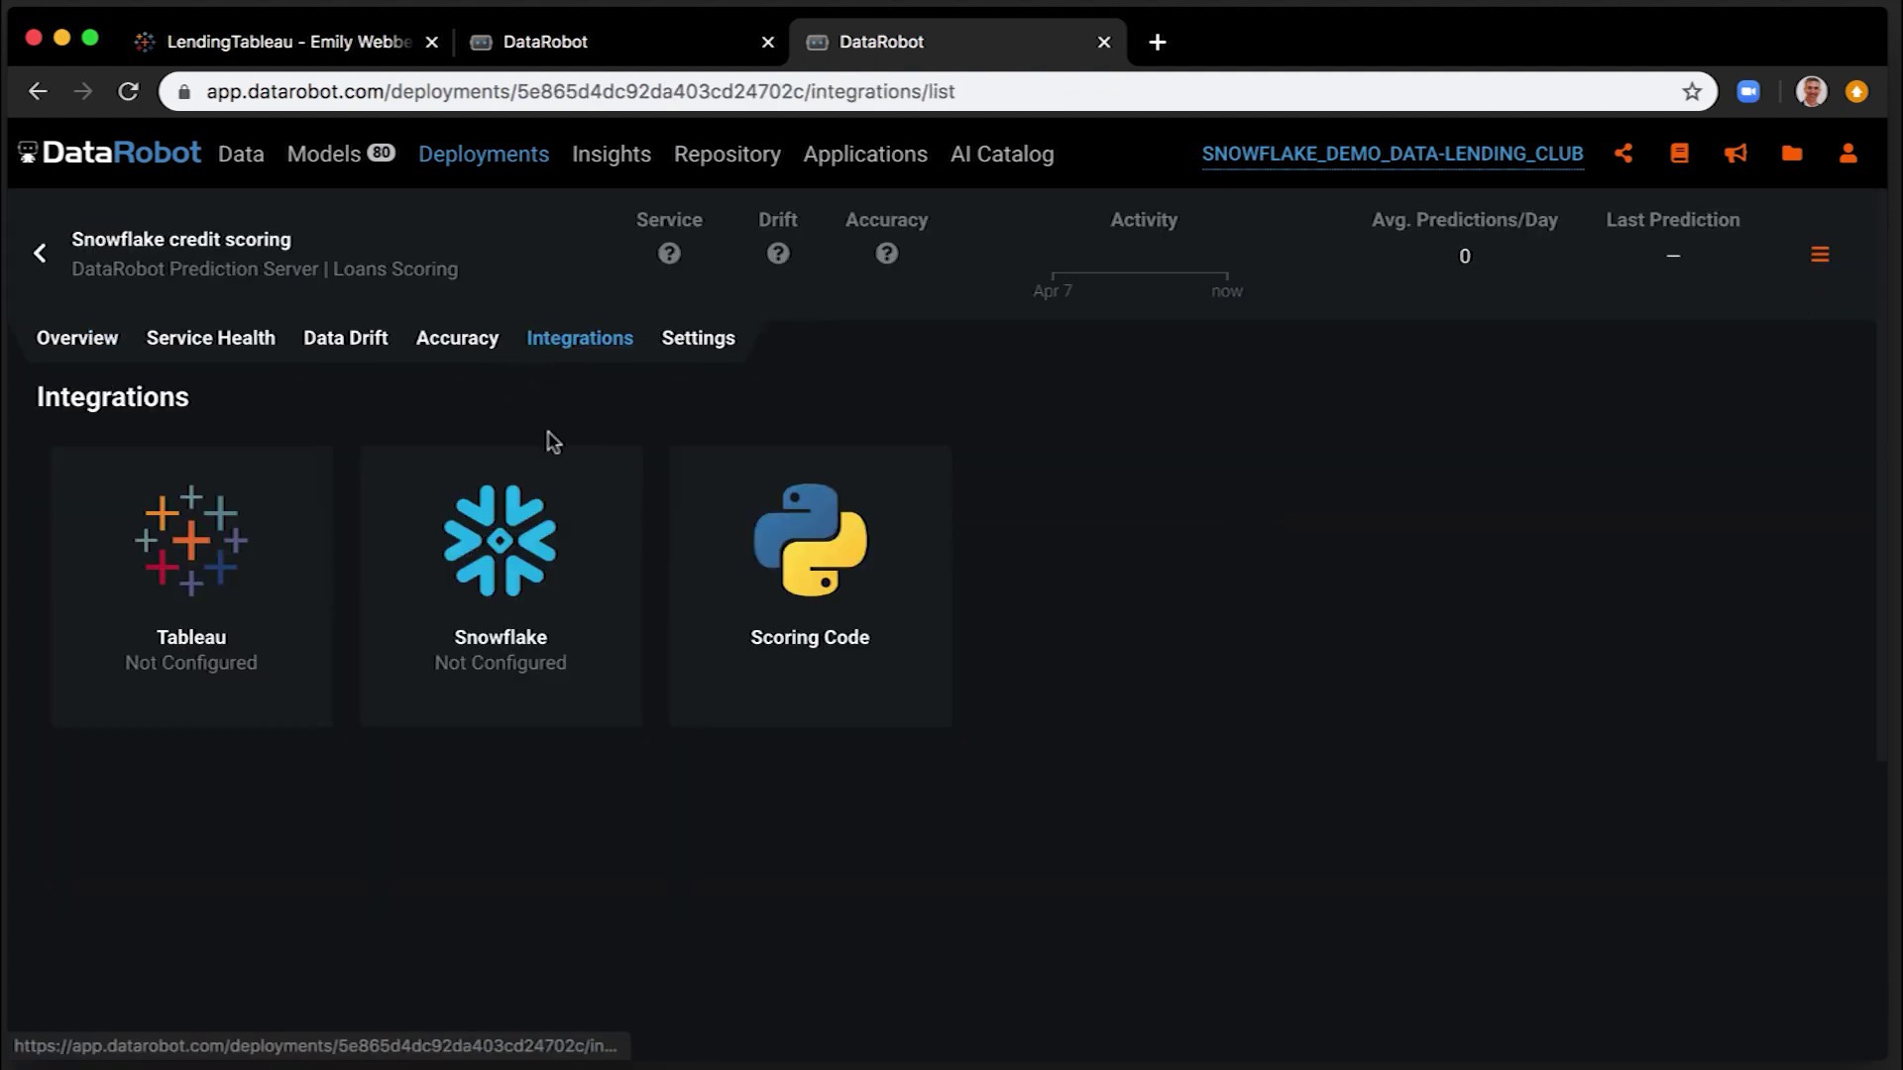
Create a Snowflake integration sourcing SNOWFLAKE TOP 20 LENDING CLUB with Snowflake credentials
left_click(502, 541)
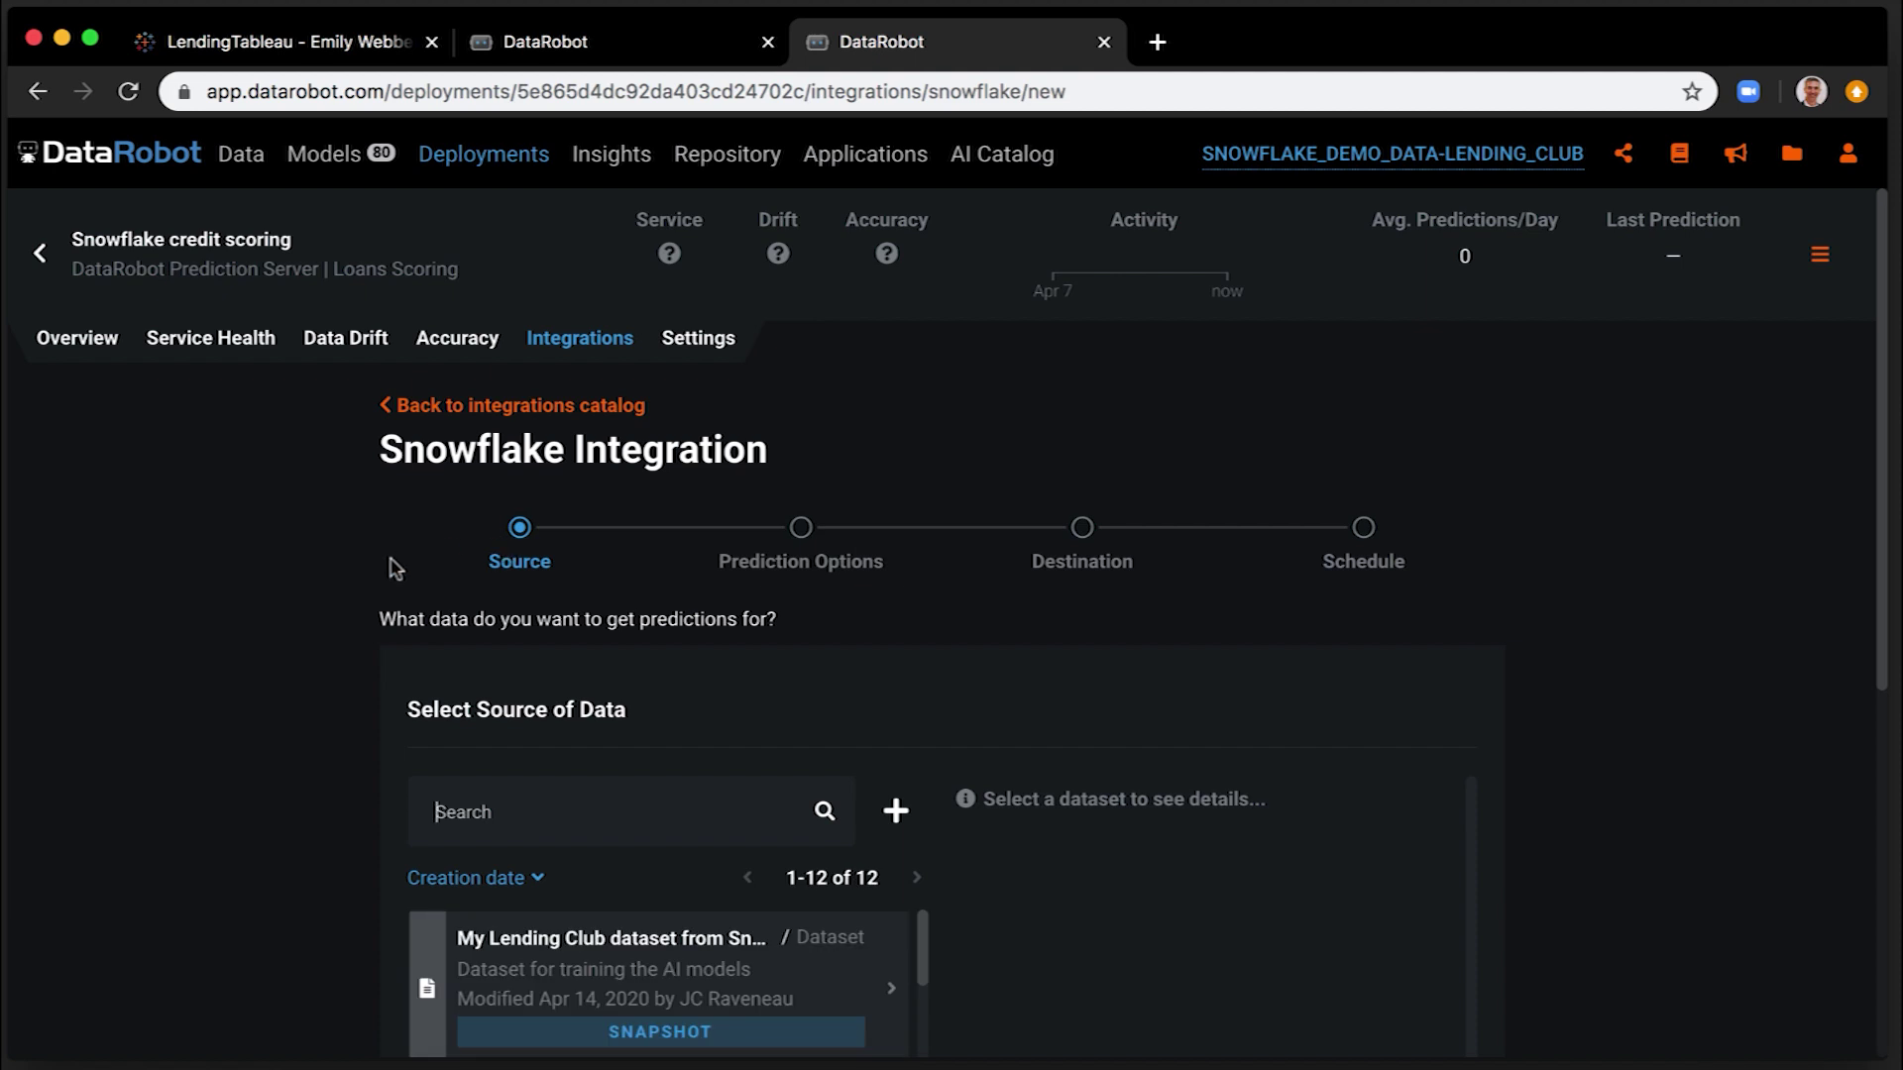
scroll(284, 617, "down", 3)
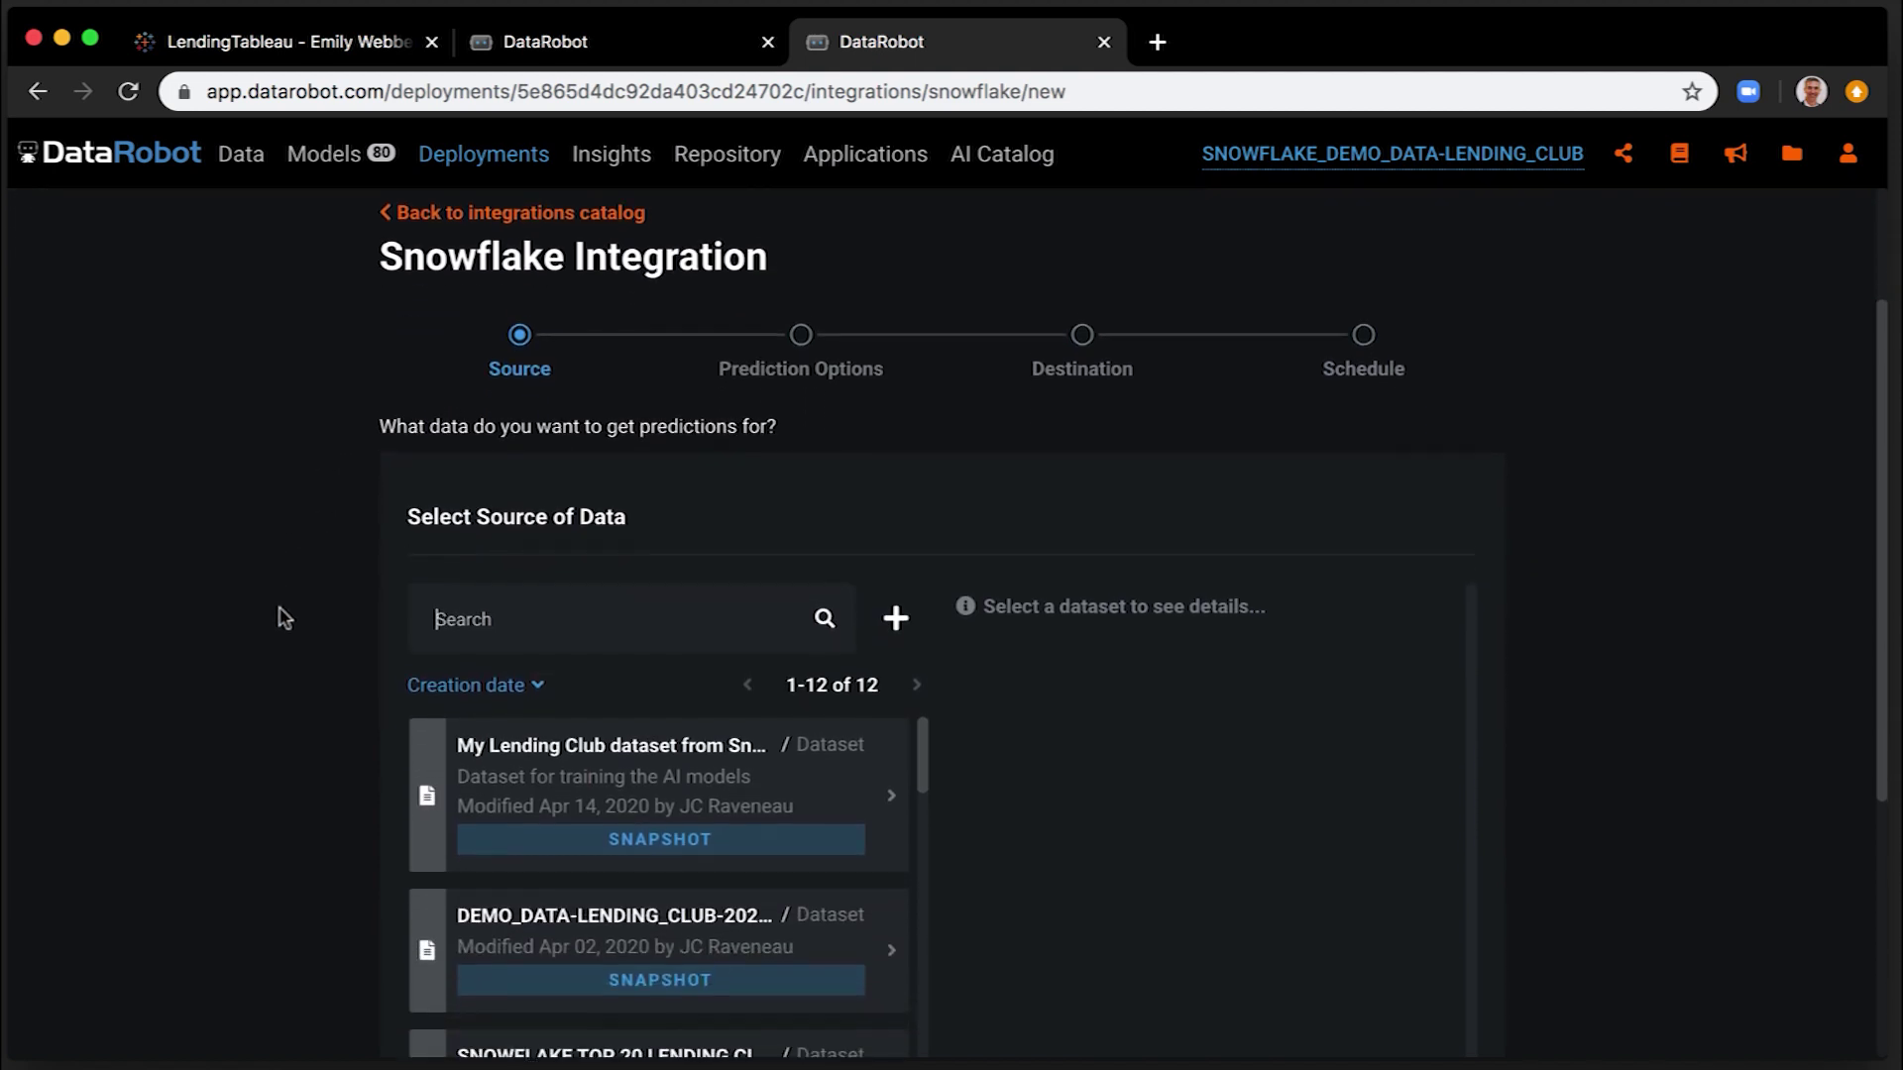
scroll(283, 617, "down", 2)
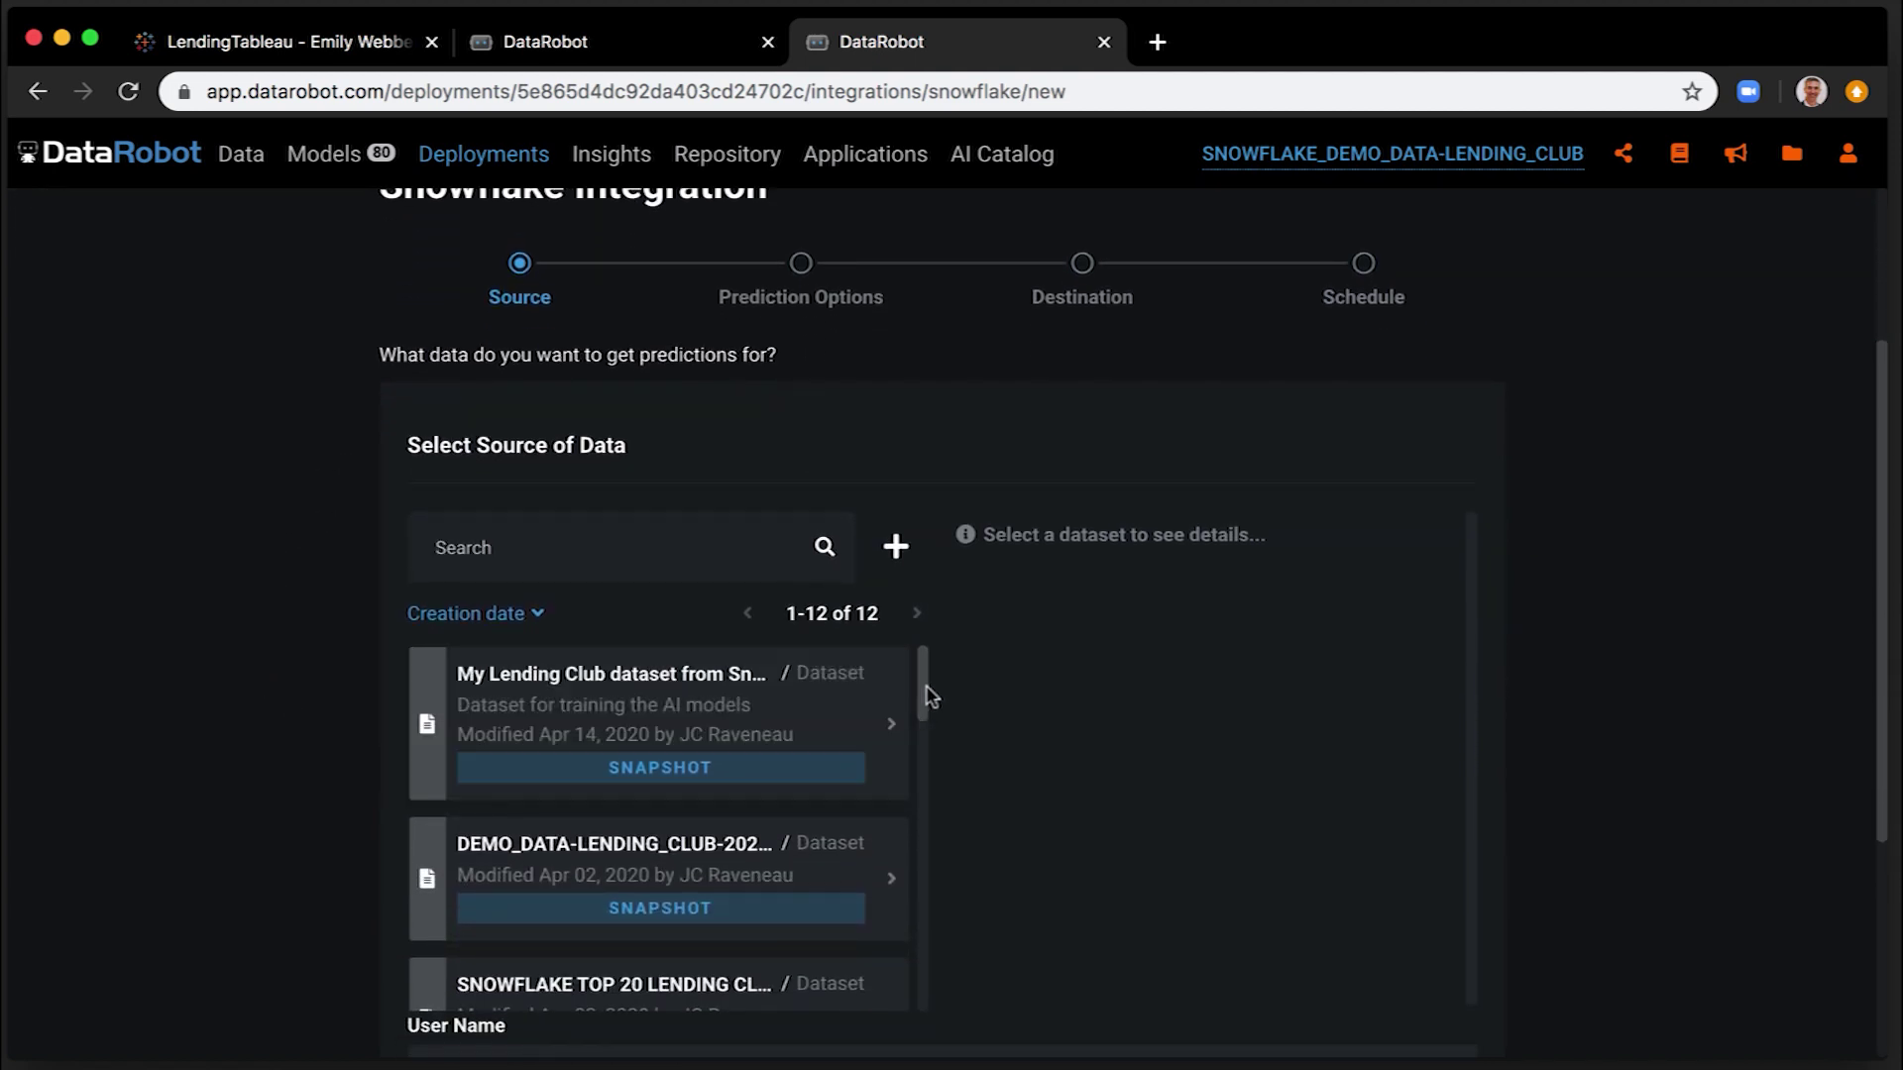
scroll(928, 695, "down", 2)
left_click(892, 863)
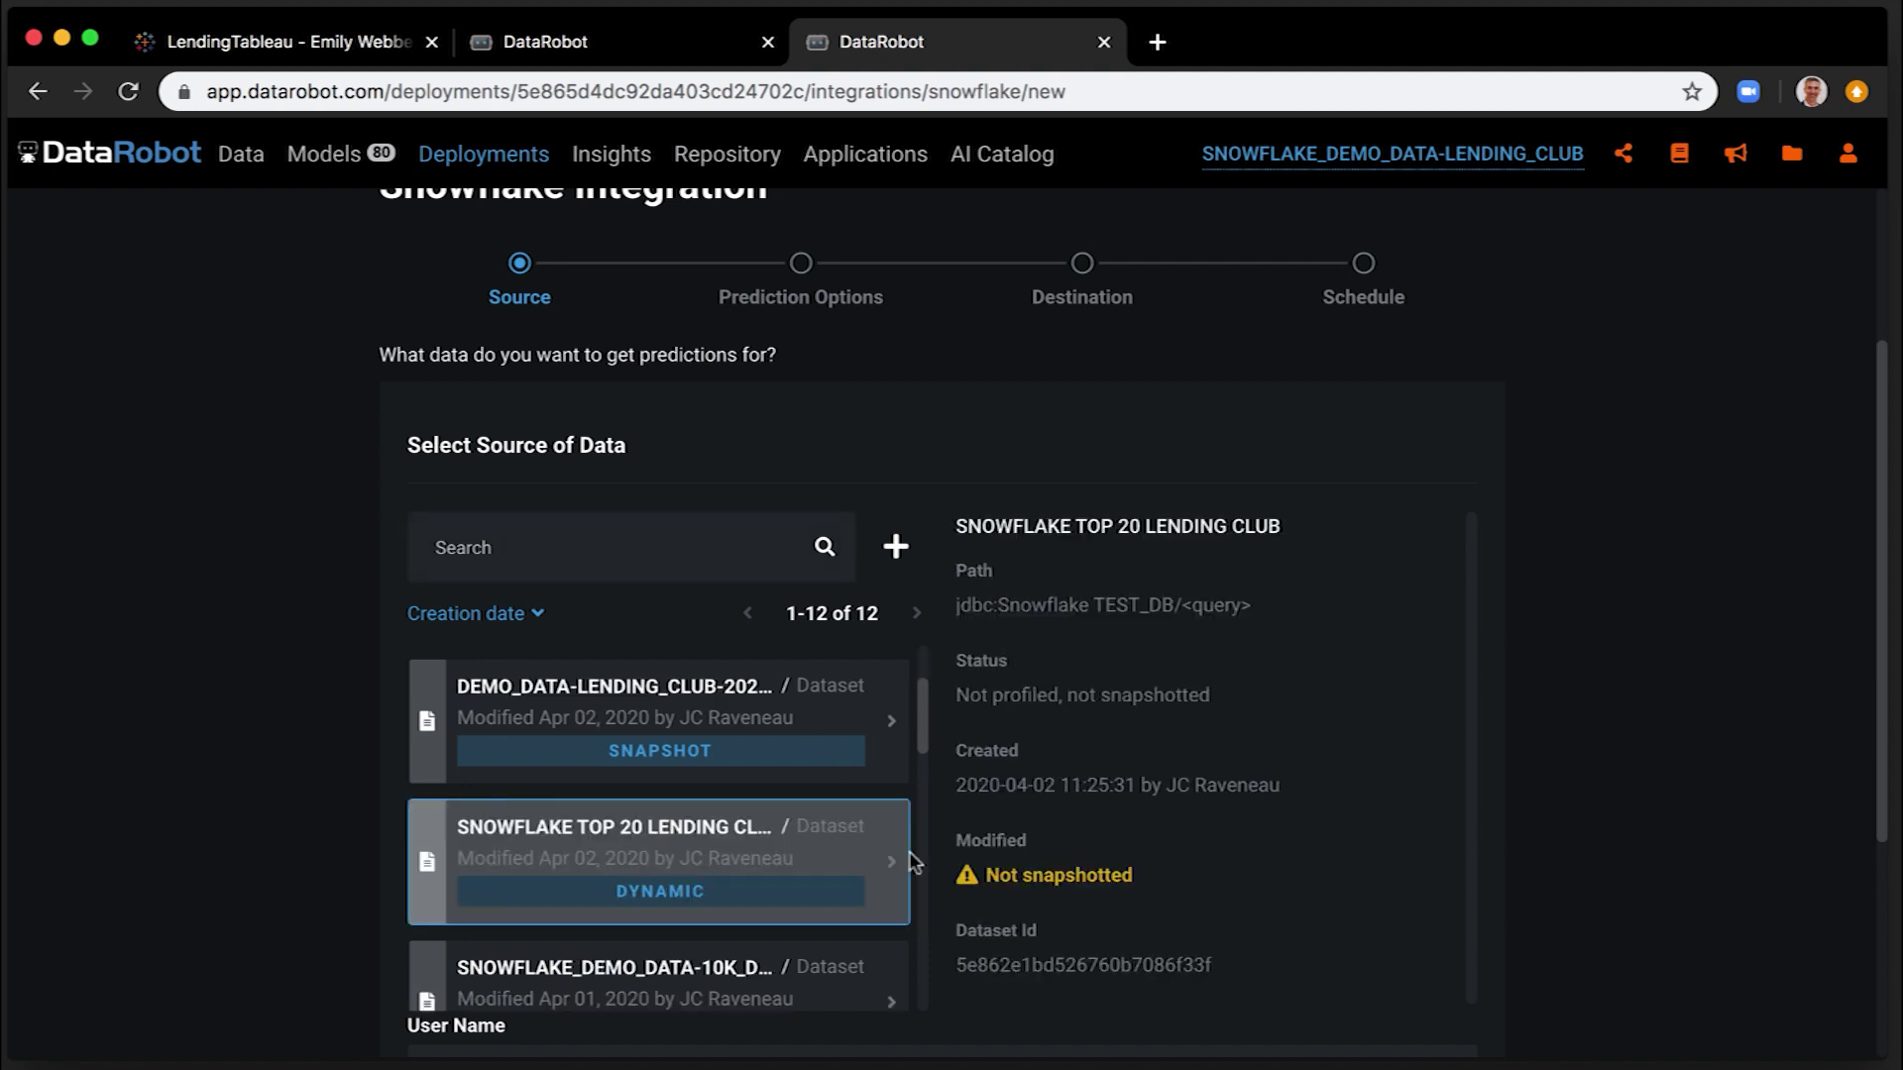
scroll(1536, 744, "down", 2)
left_click(1426, 817)
type("DATARO")
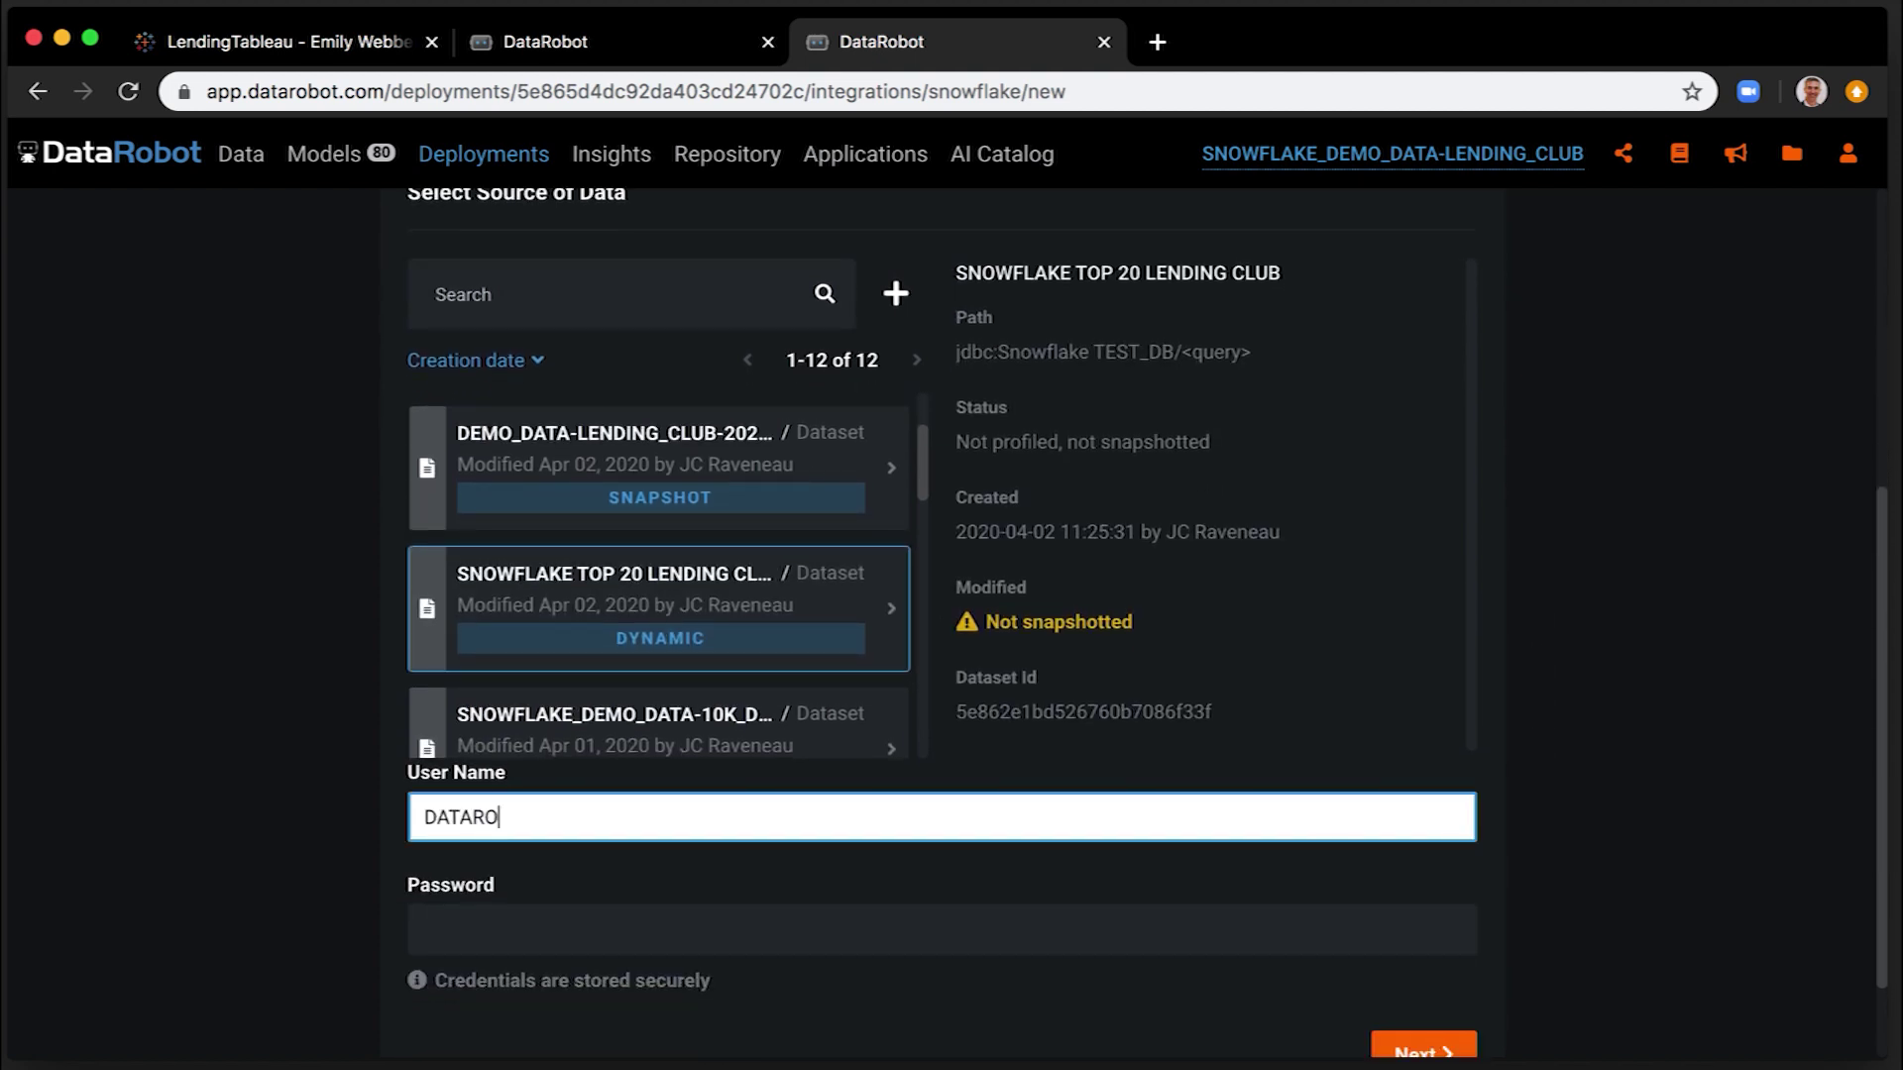
type("BOT")
key("Tab")
type("•••")
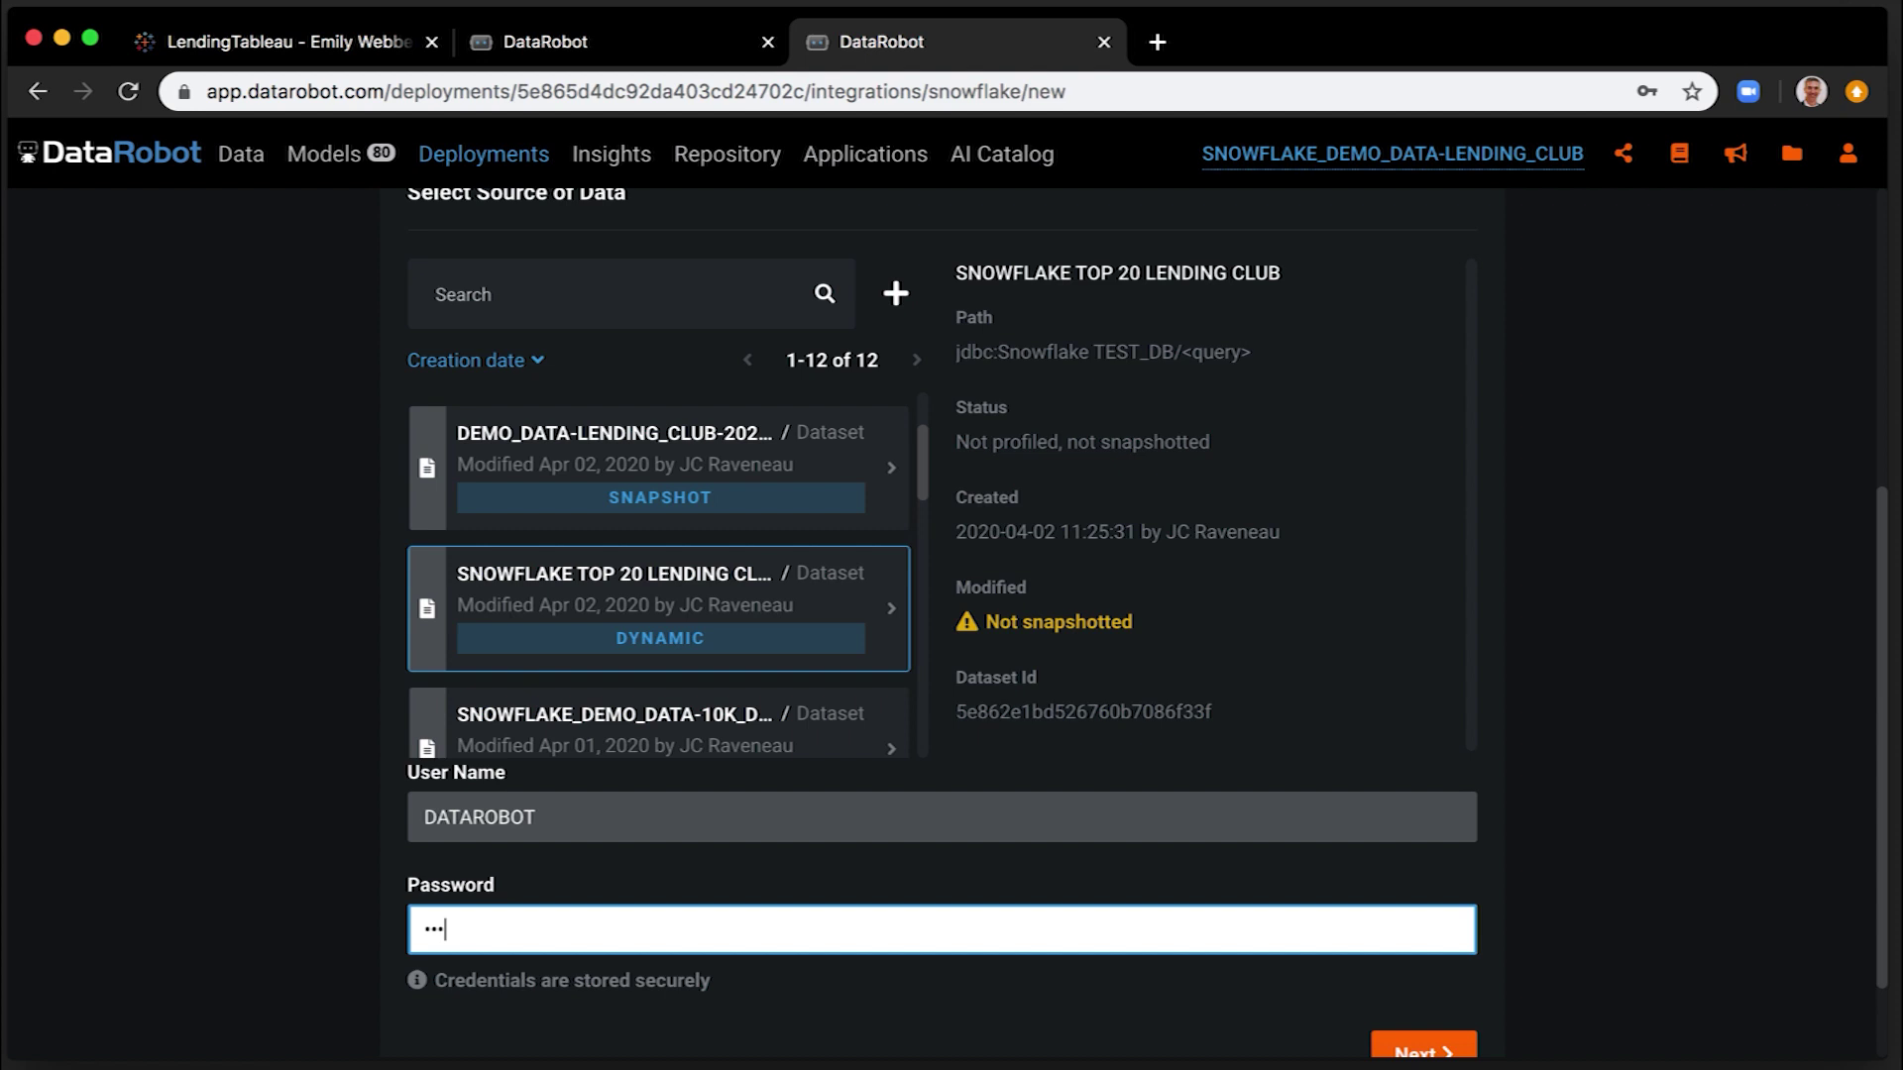
type("•••••••")
left_click(1423, 1050)
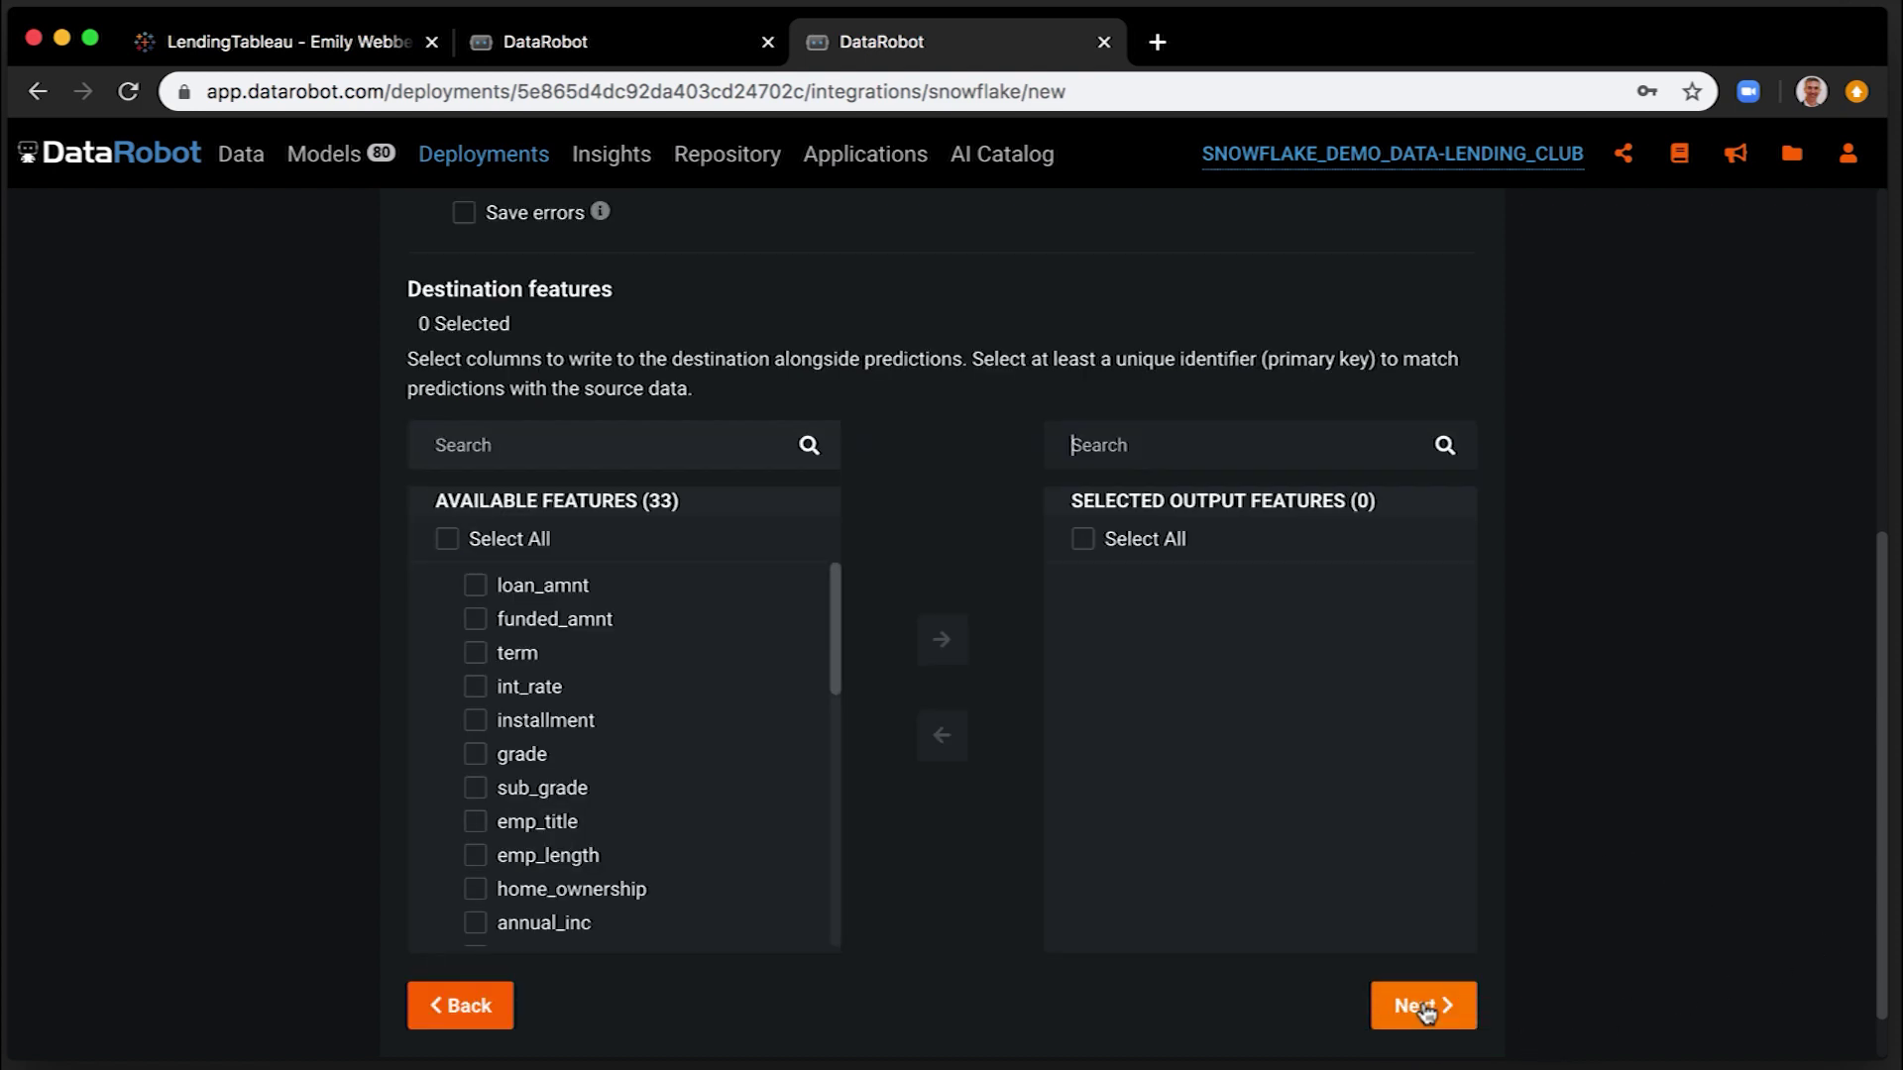
scroll(1530, 912, "up", 5)
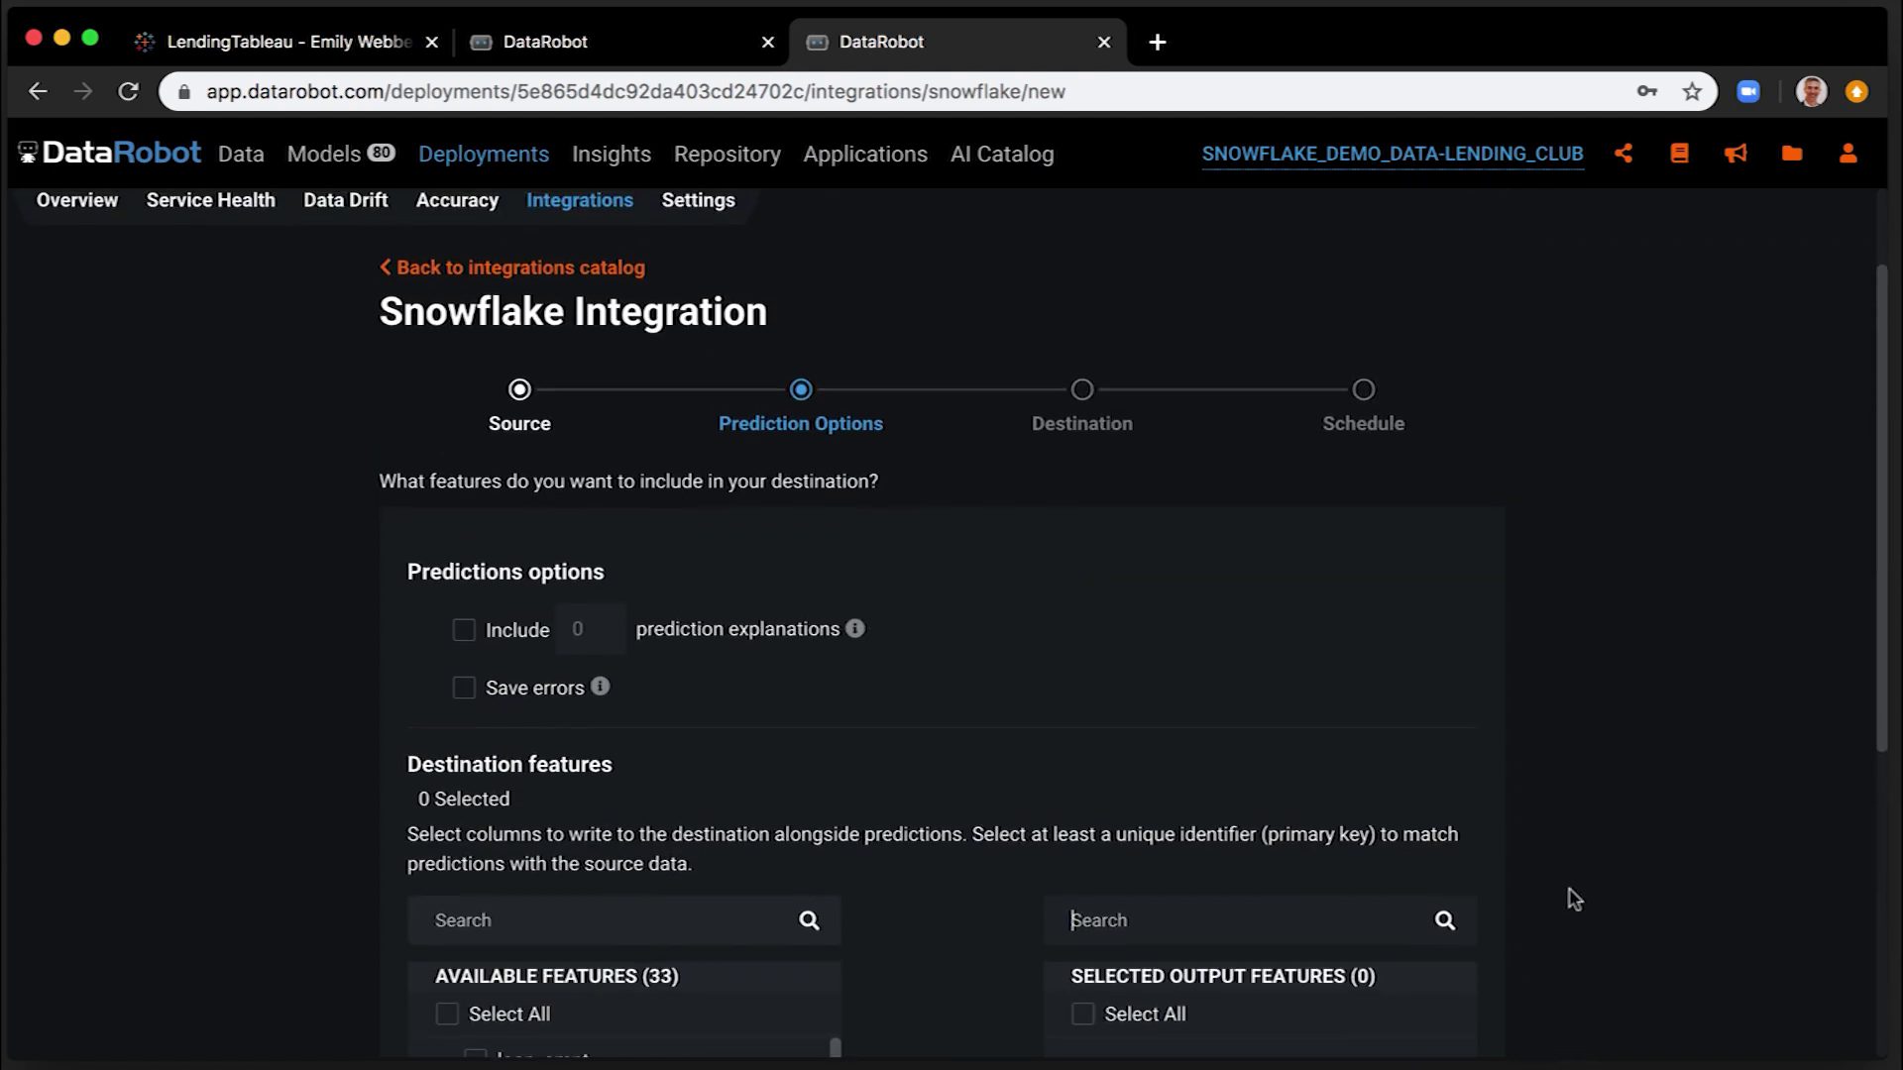
Include 2 prediction explanations and turn on saving prediction errors
left_click(464, 634)
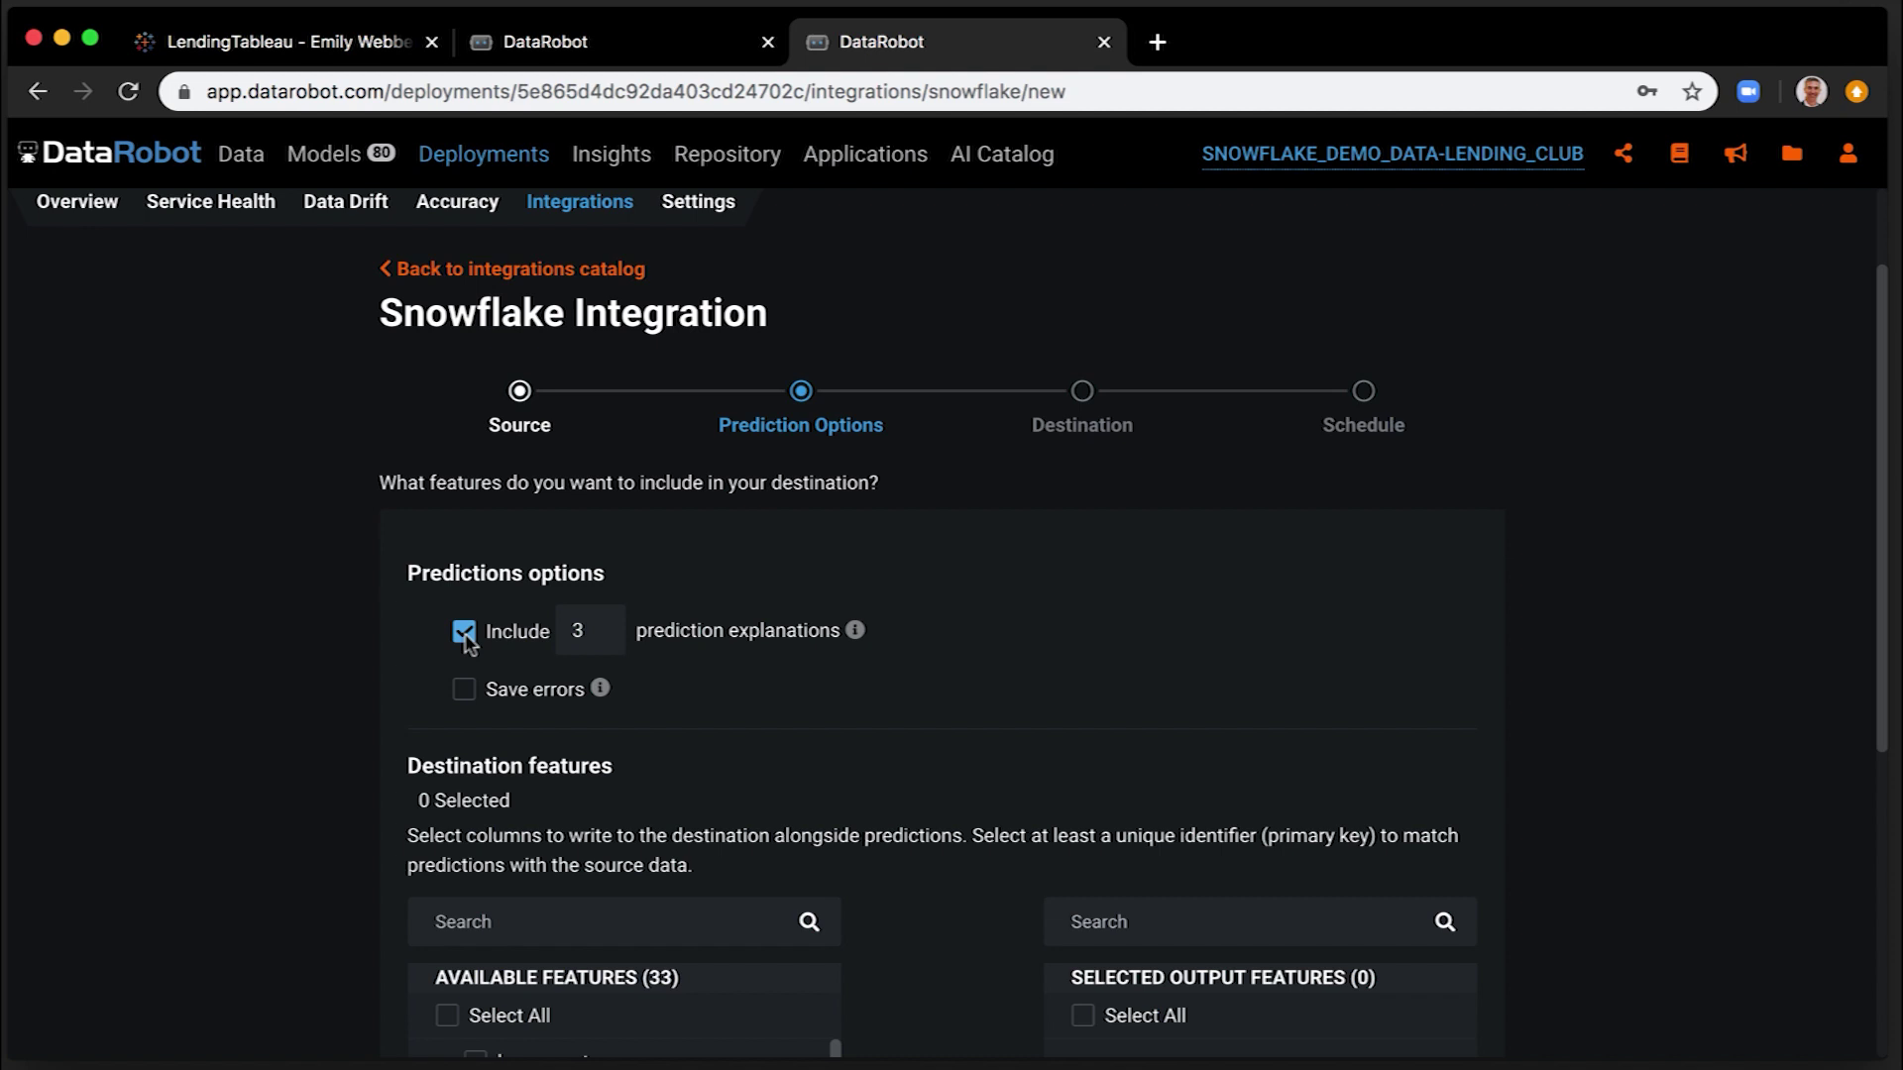
left_click(580, 631)
key("BackSpace")
type("2")
left_click(595, 681)
left_click(465, 688)
scroll(909, 684, "down", 5)
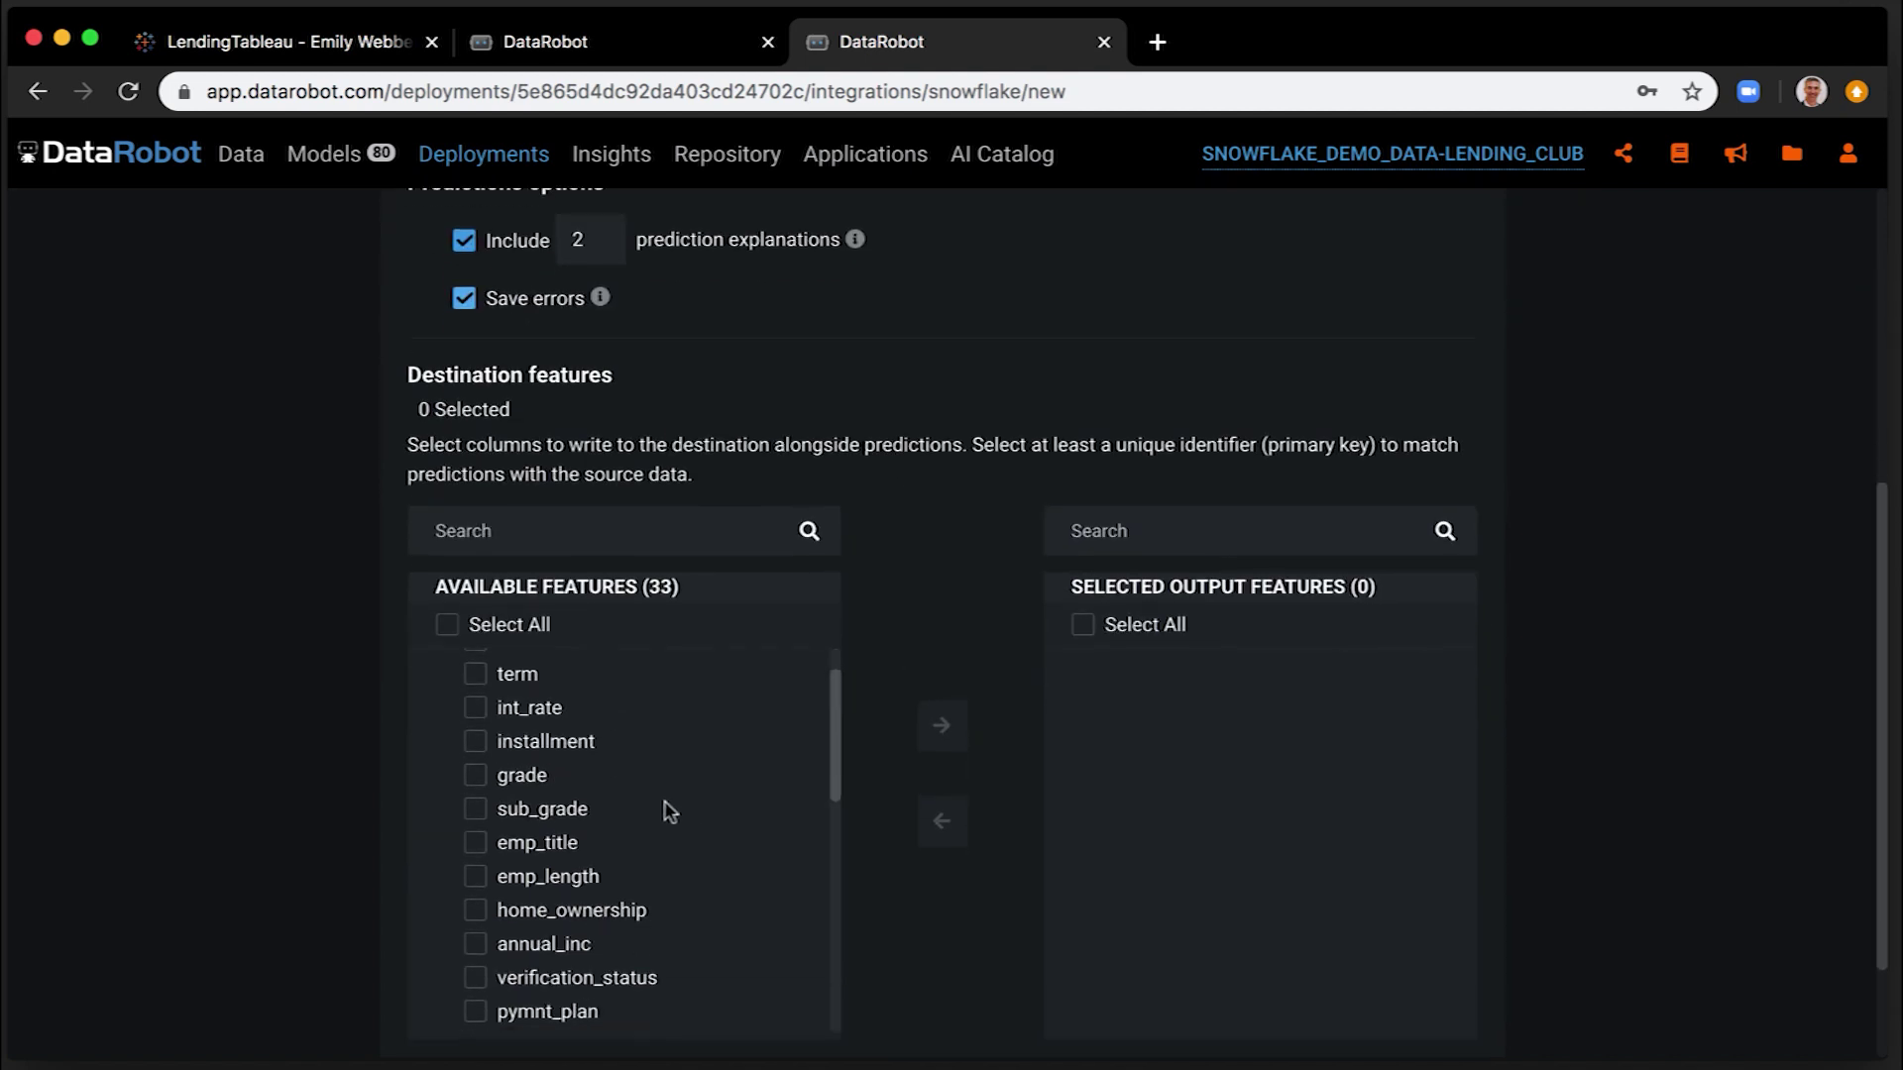
Add int_rate, home_ownership, loan_amnt and policy_code as output features
left_click(475, 708)
left_click(941, 723)
left_click(474, 875)
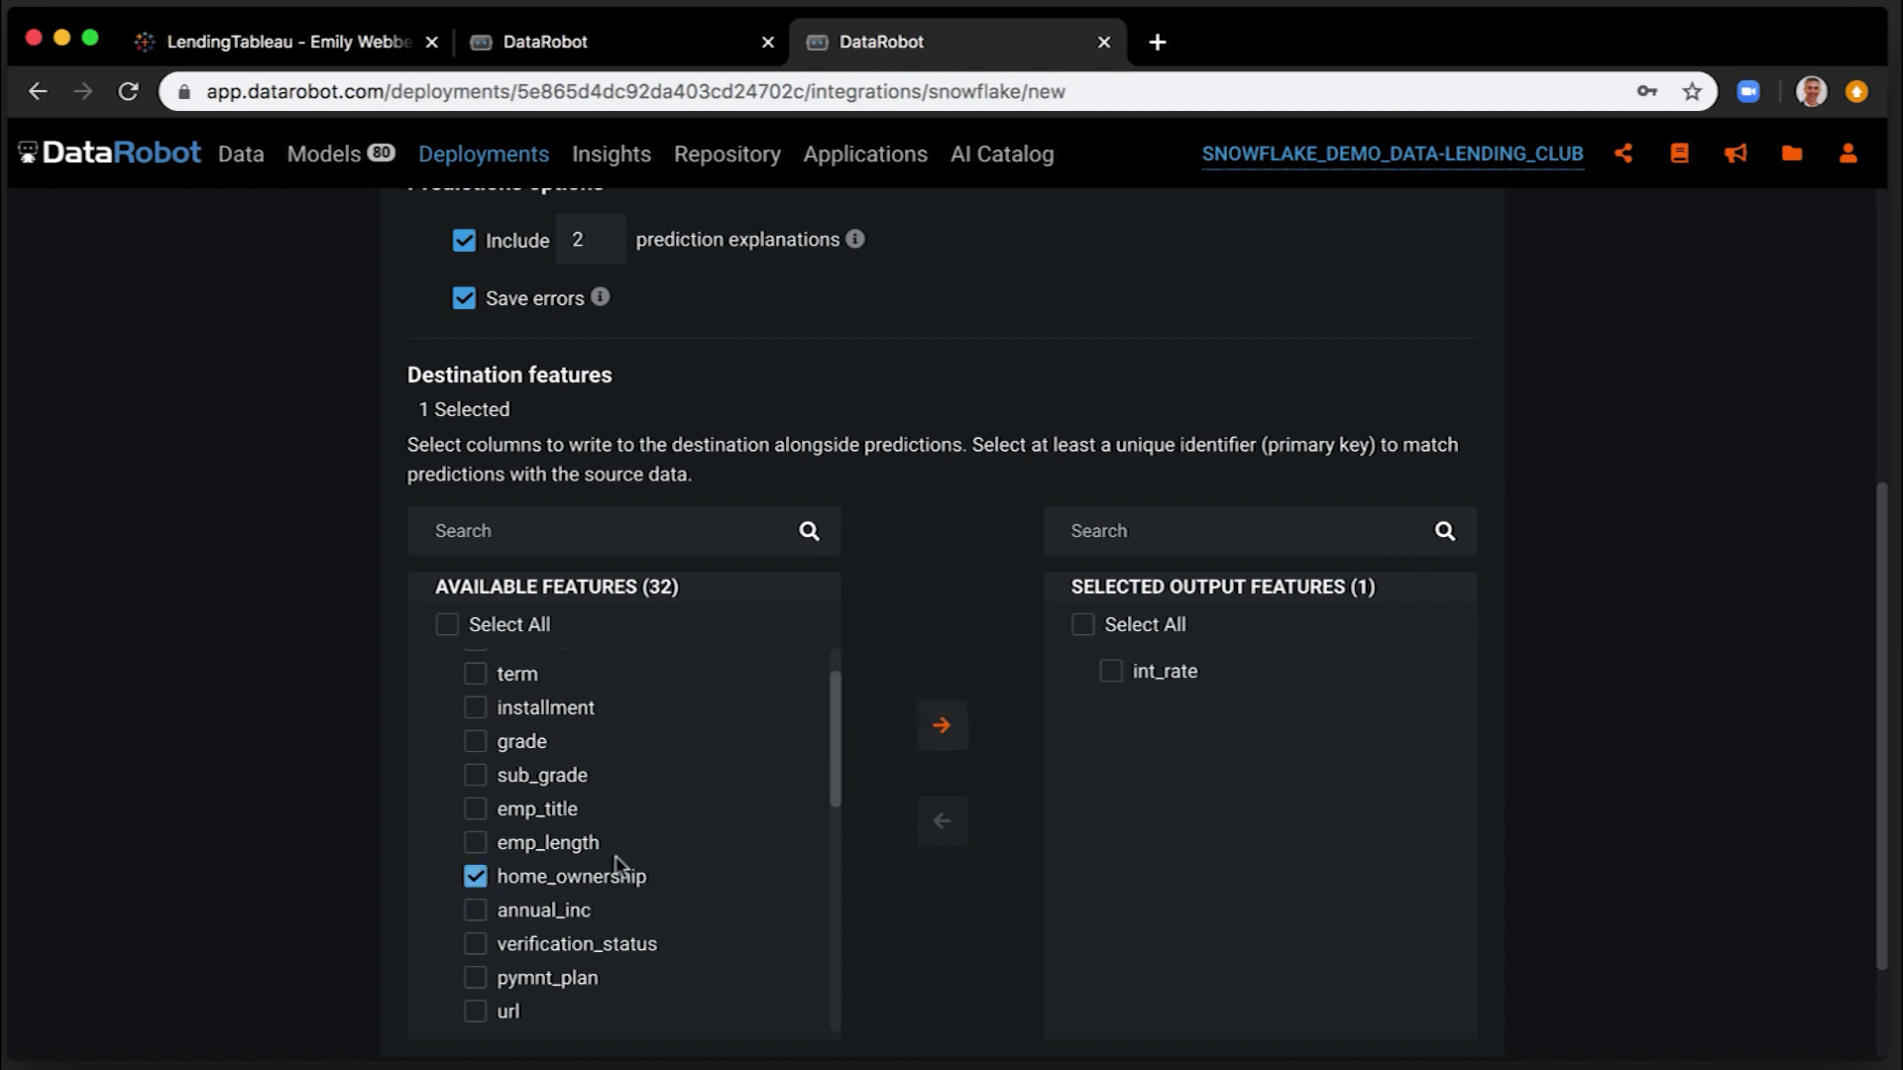
left_click(940, 725)
scroll(676, 824, "up", 1)
left_click(474, 667)
left_click(941, 724)
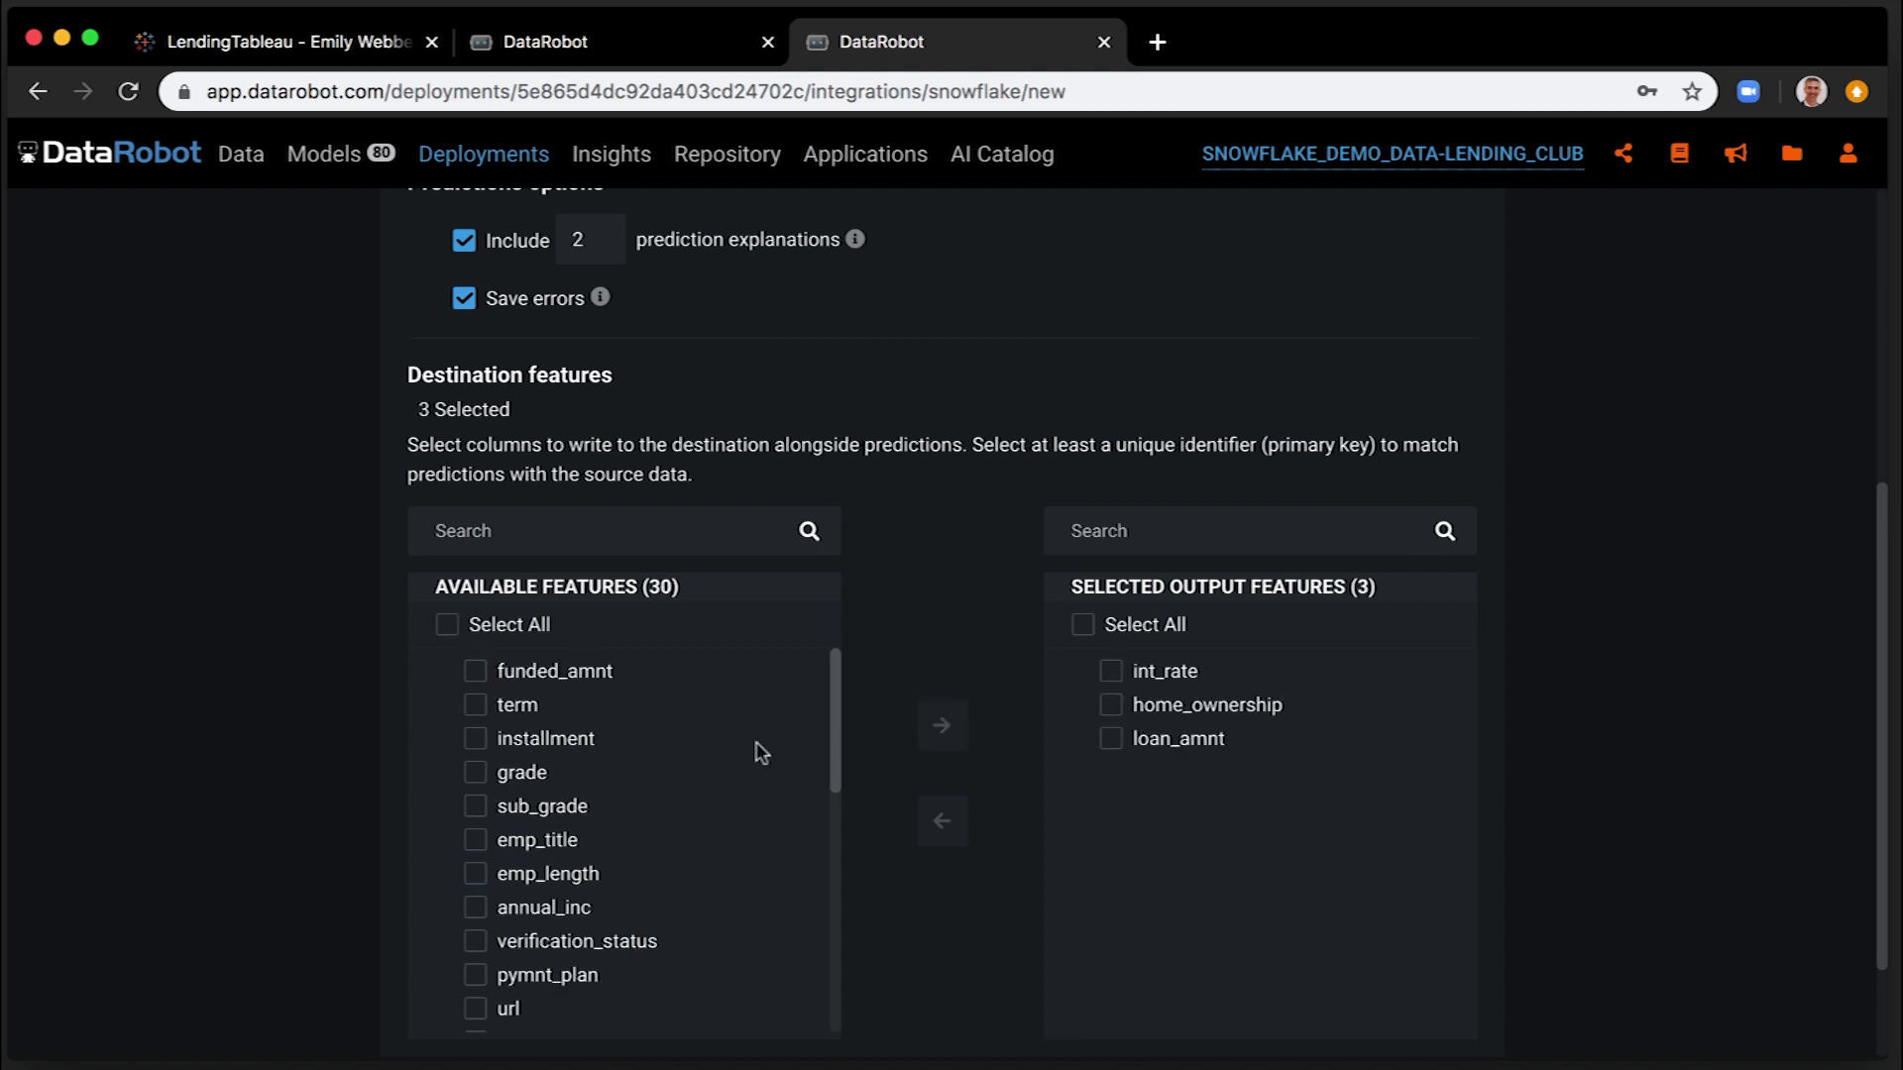
scroll(697, 793, "down", 5)
scroll(697, 795, "down", 3)
left_click(476, 981)
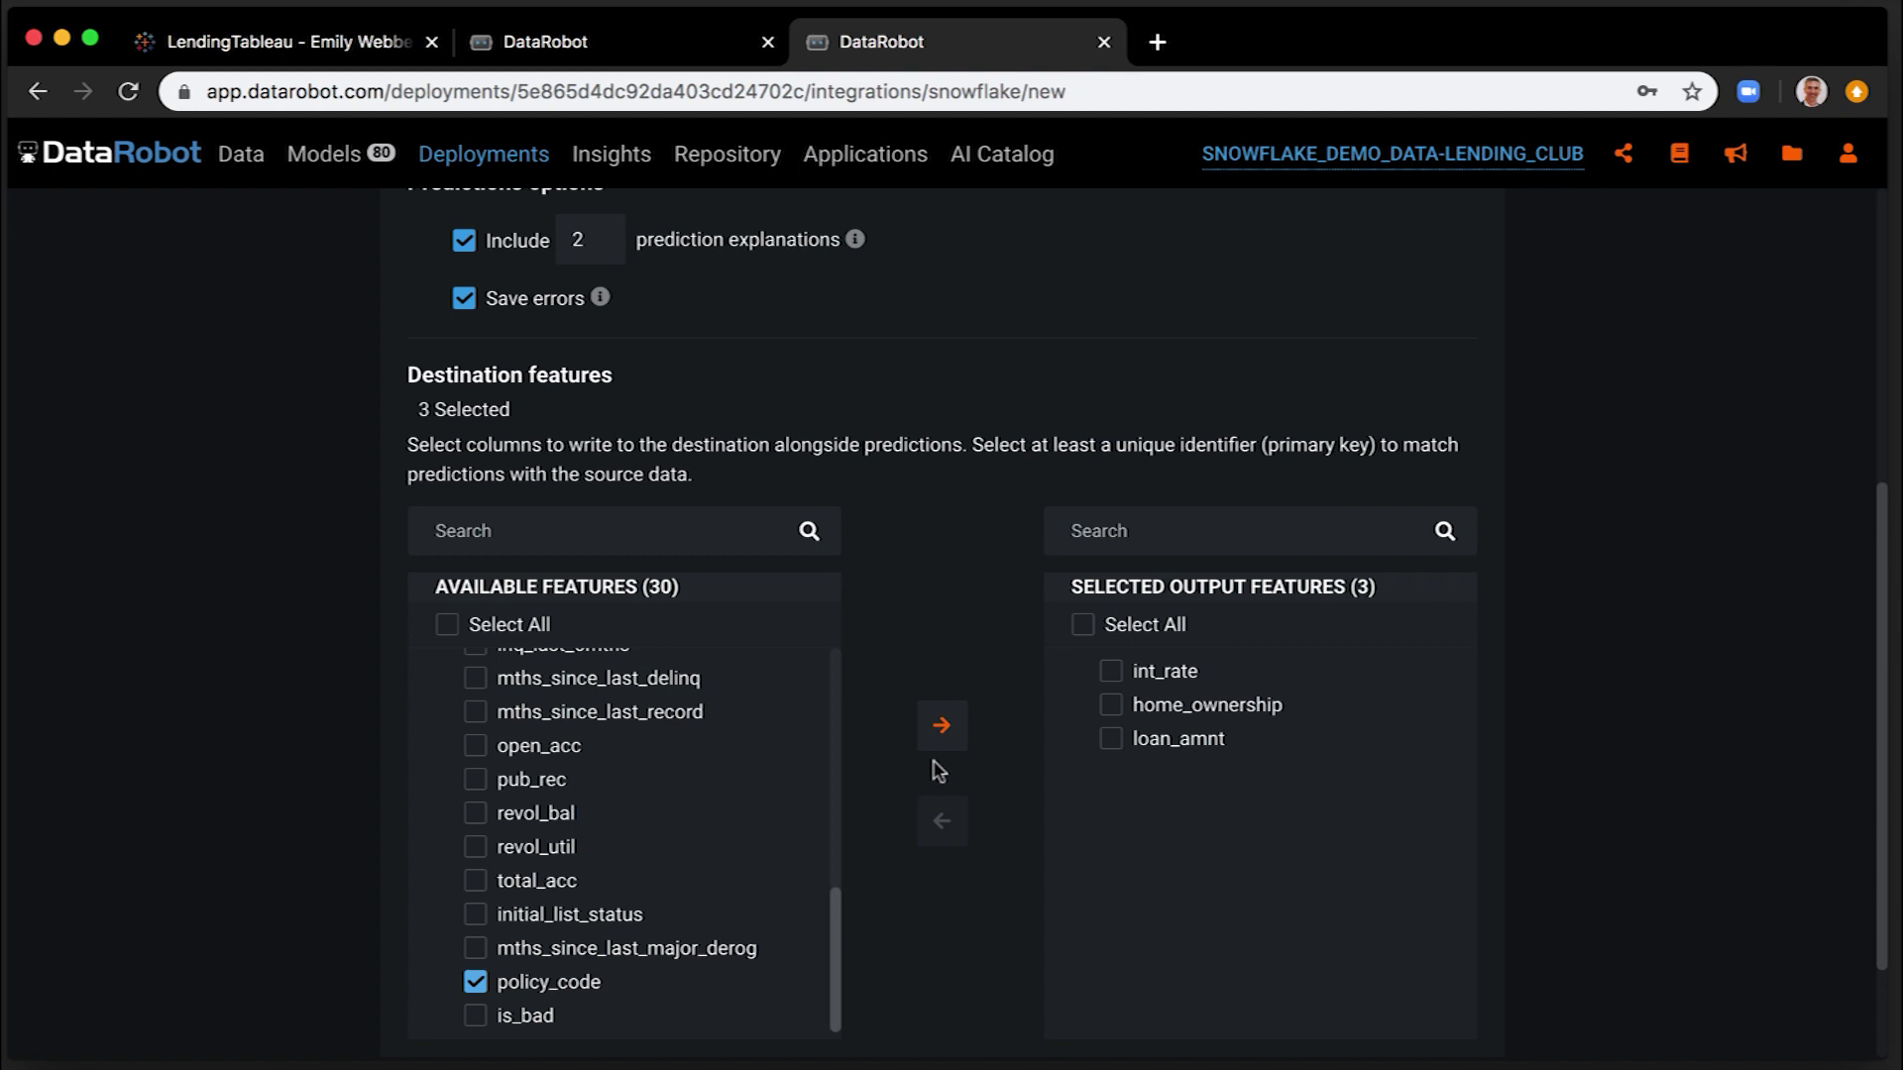
left_click(941, 724)
scroll(1487, 891, "down", 10)
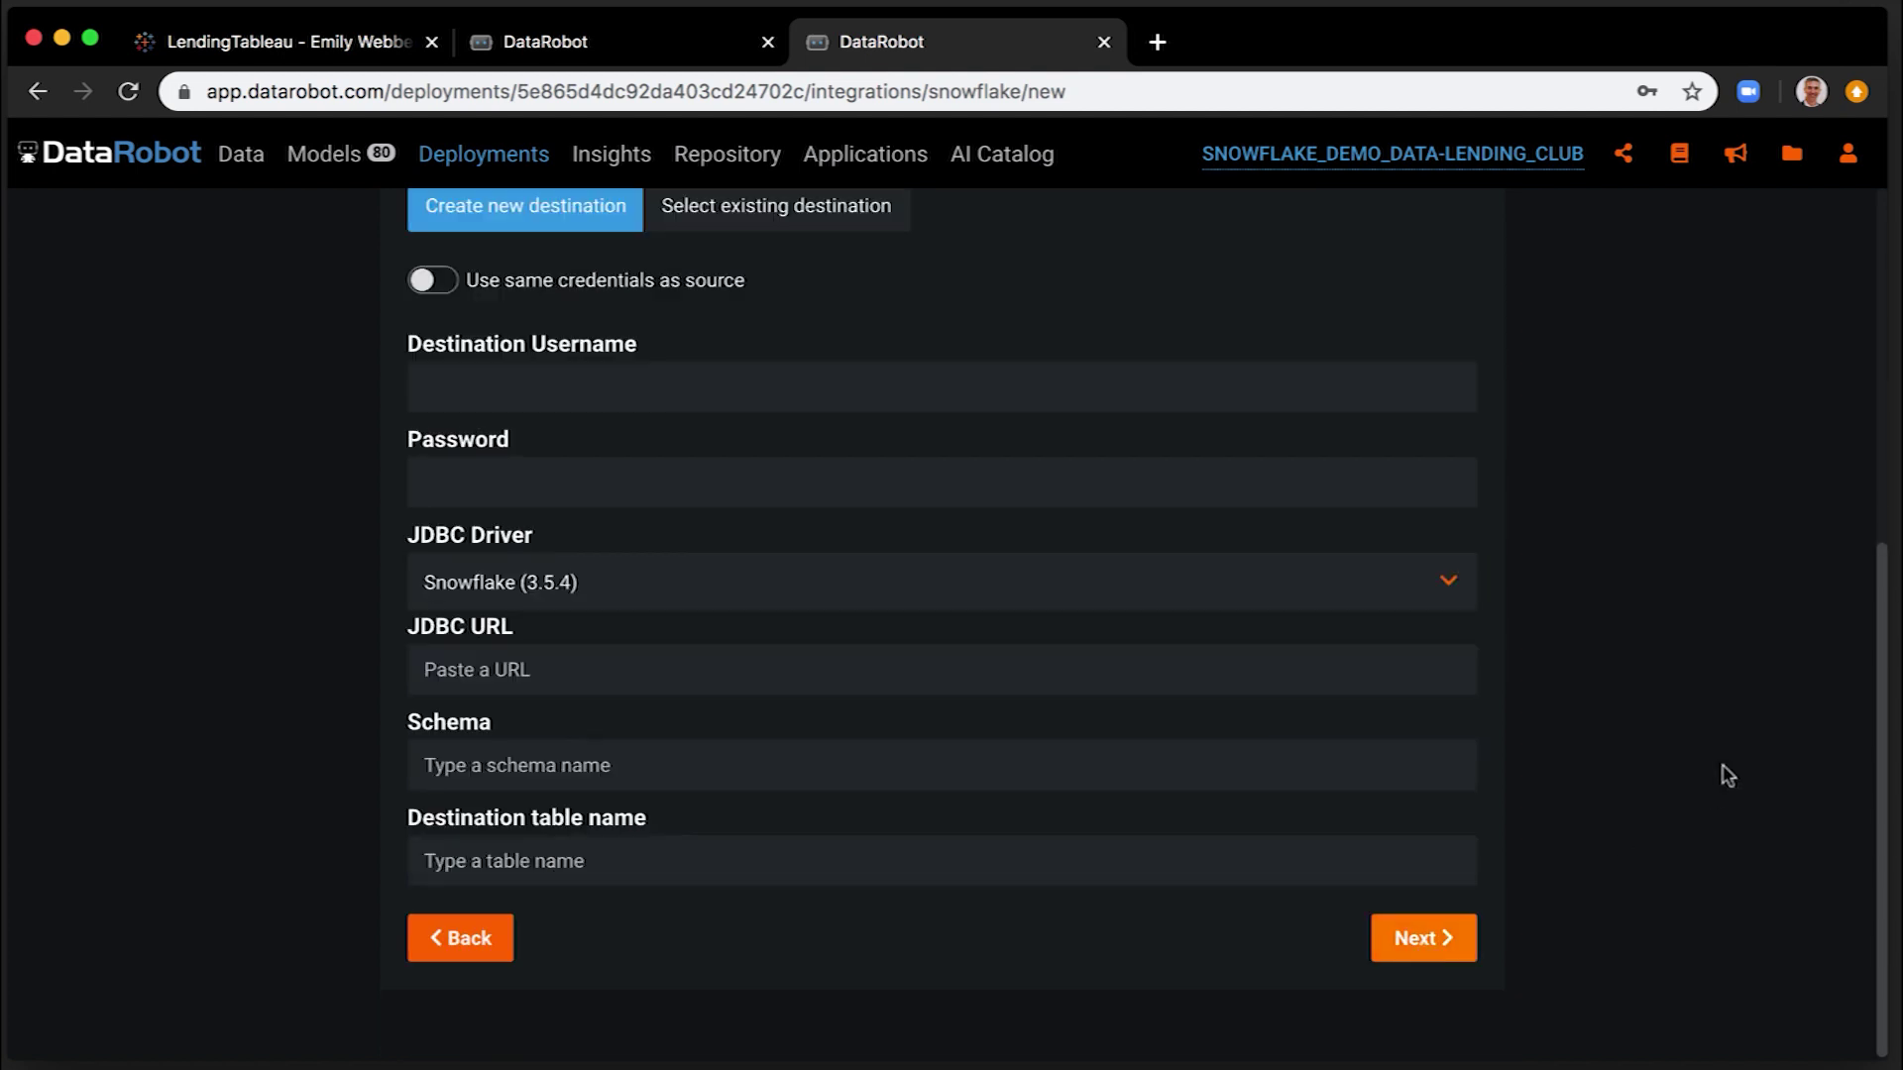
Set the destination to reuse source credentials, Snowflake 3.12.0 driver, table JC_LendingClub_2
left_click(439, 283)
left_click(556, 580)
left_click(556, 692)
left_click(670, 923)
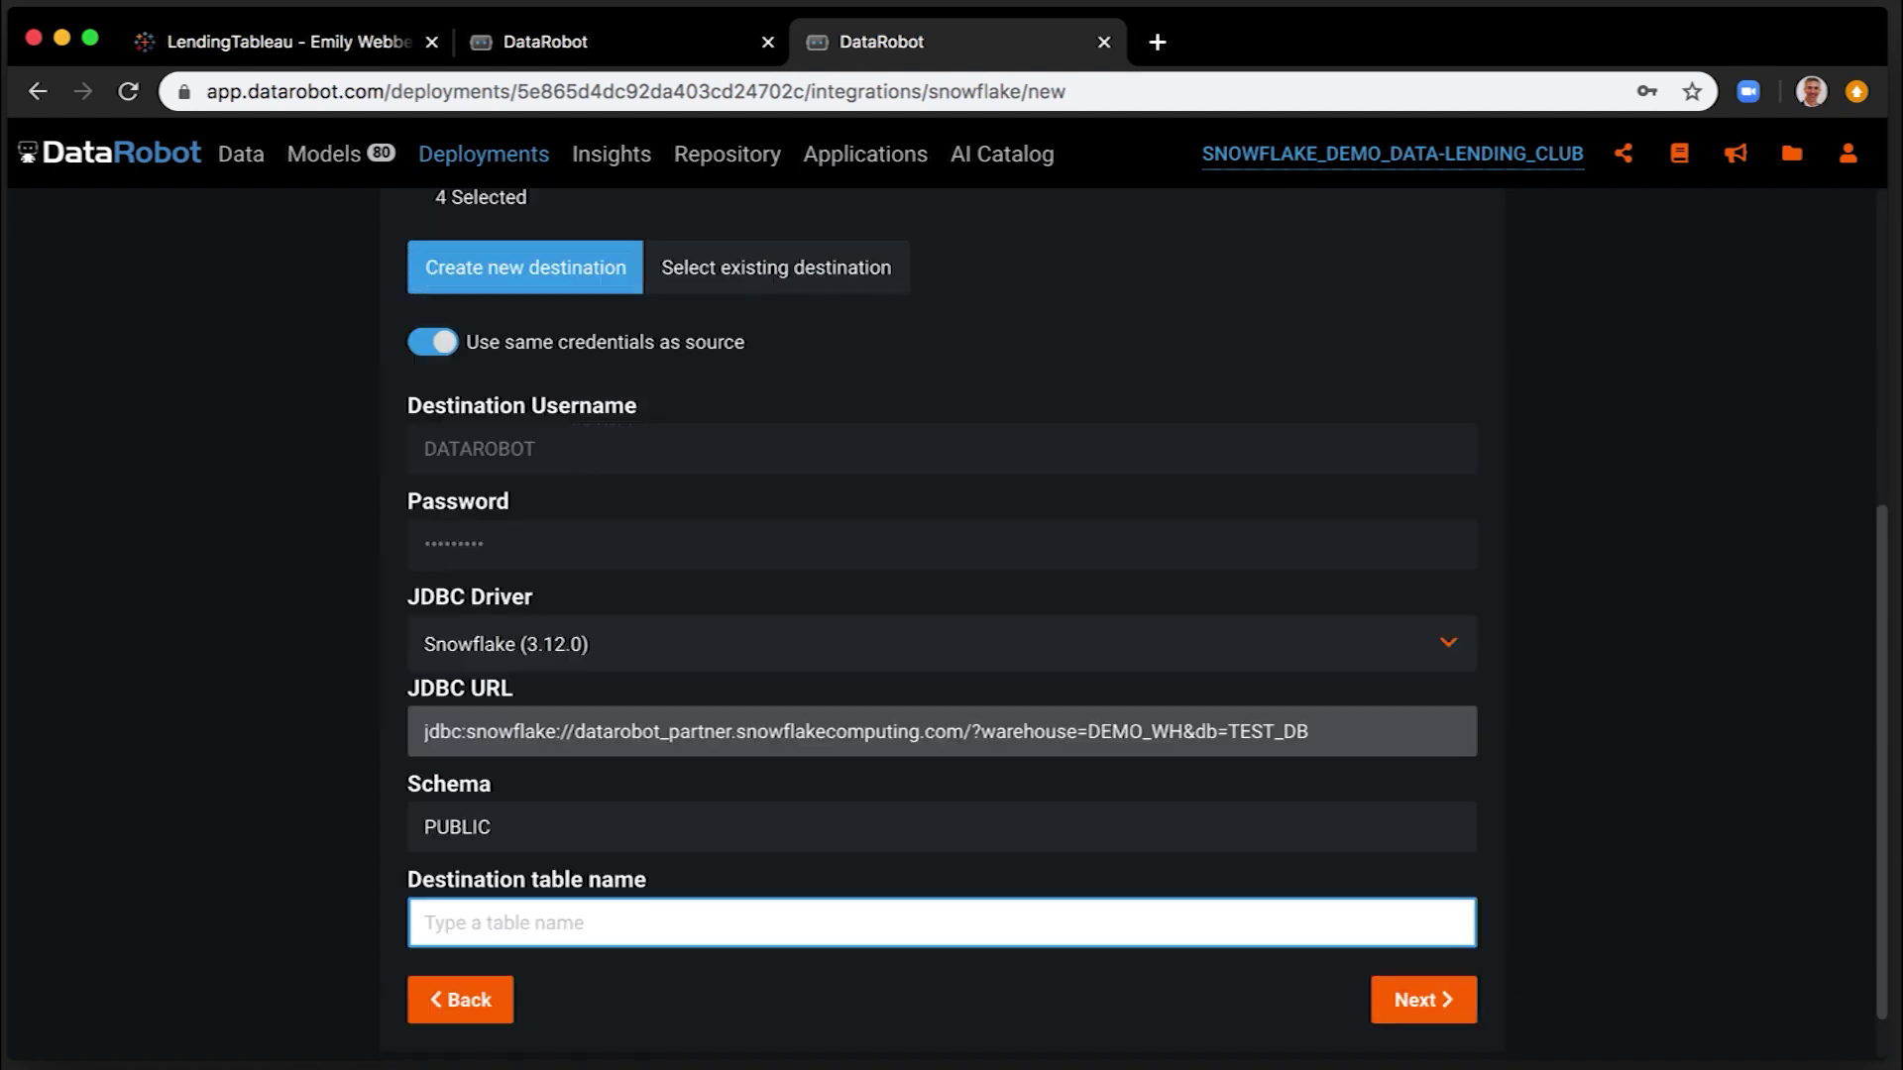
type("JC_LendingClub_2")
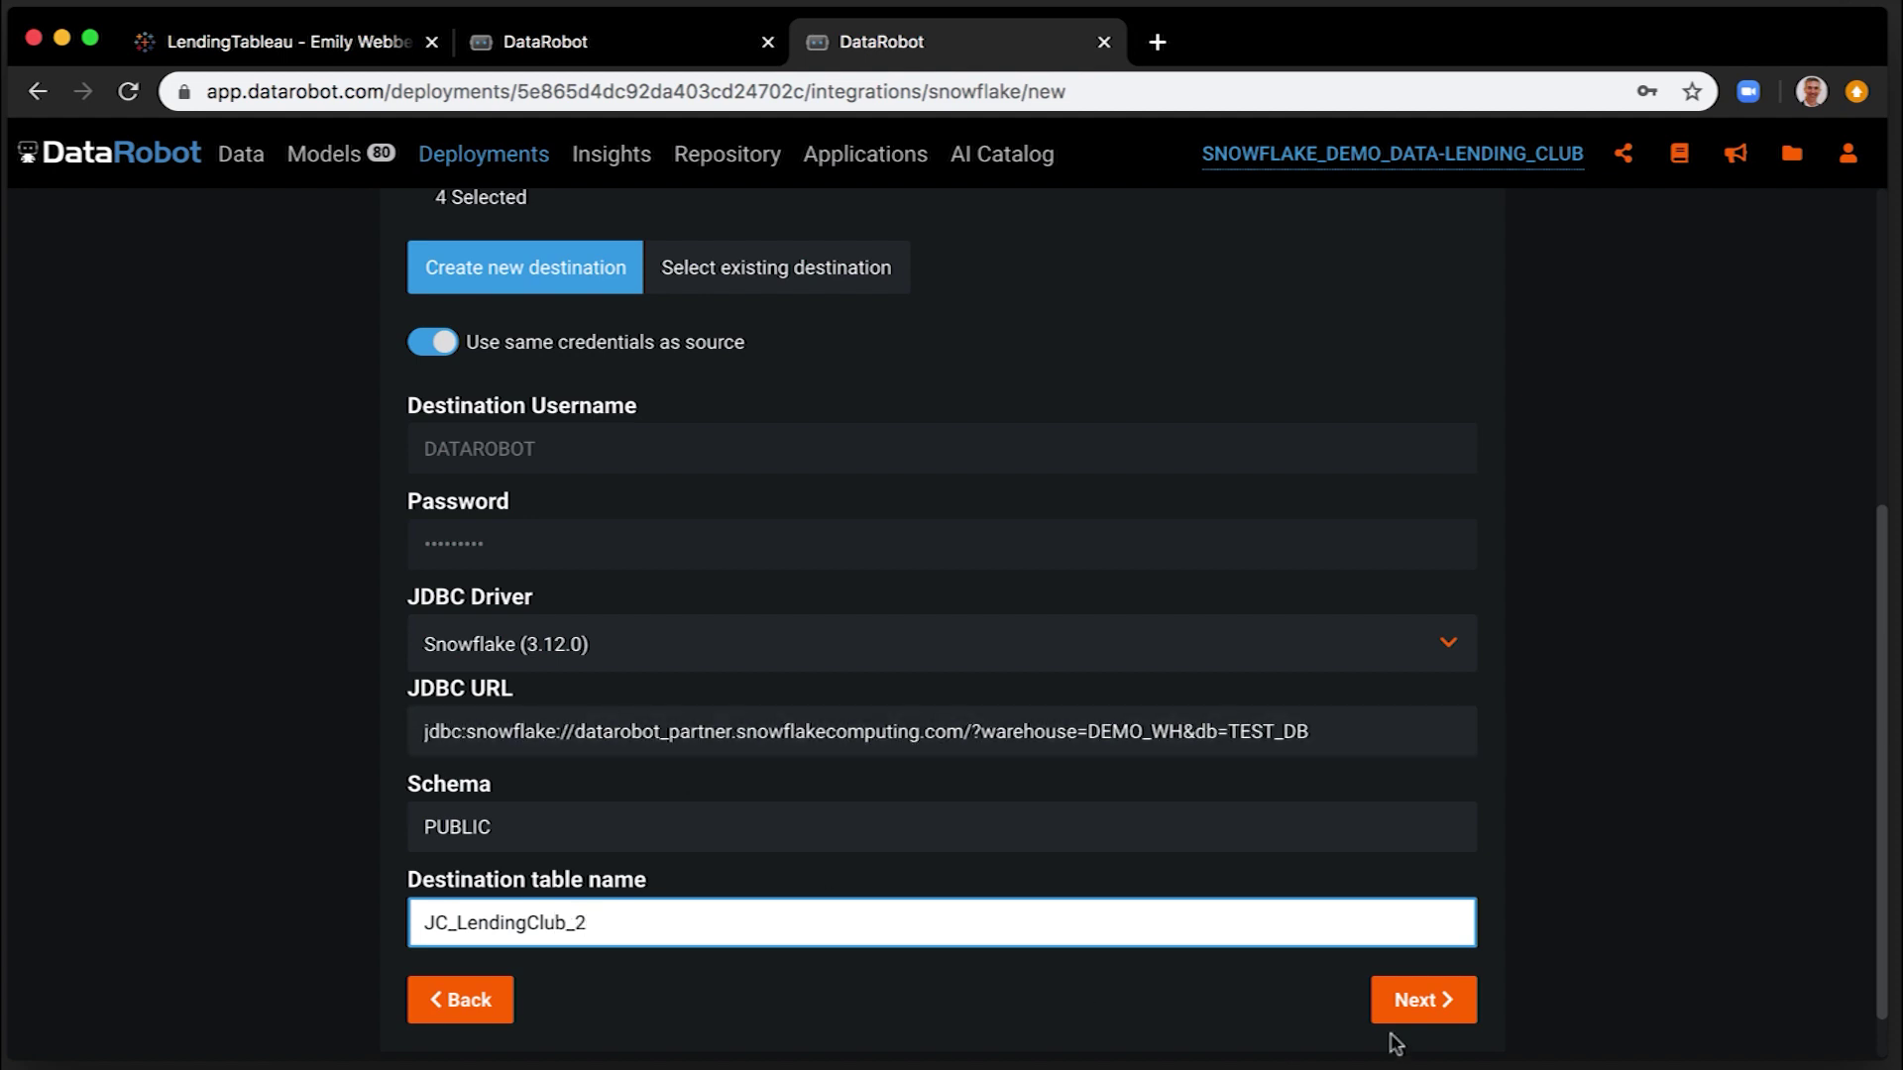
left_click(1423, 999)
Name the job 'JC_Snowflake job', keep it running every hour, and finish
left_click(1004, 735)
type("JC_")
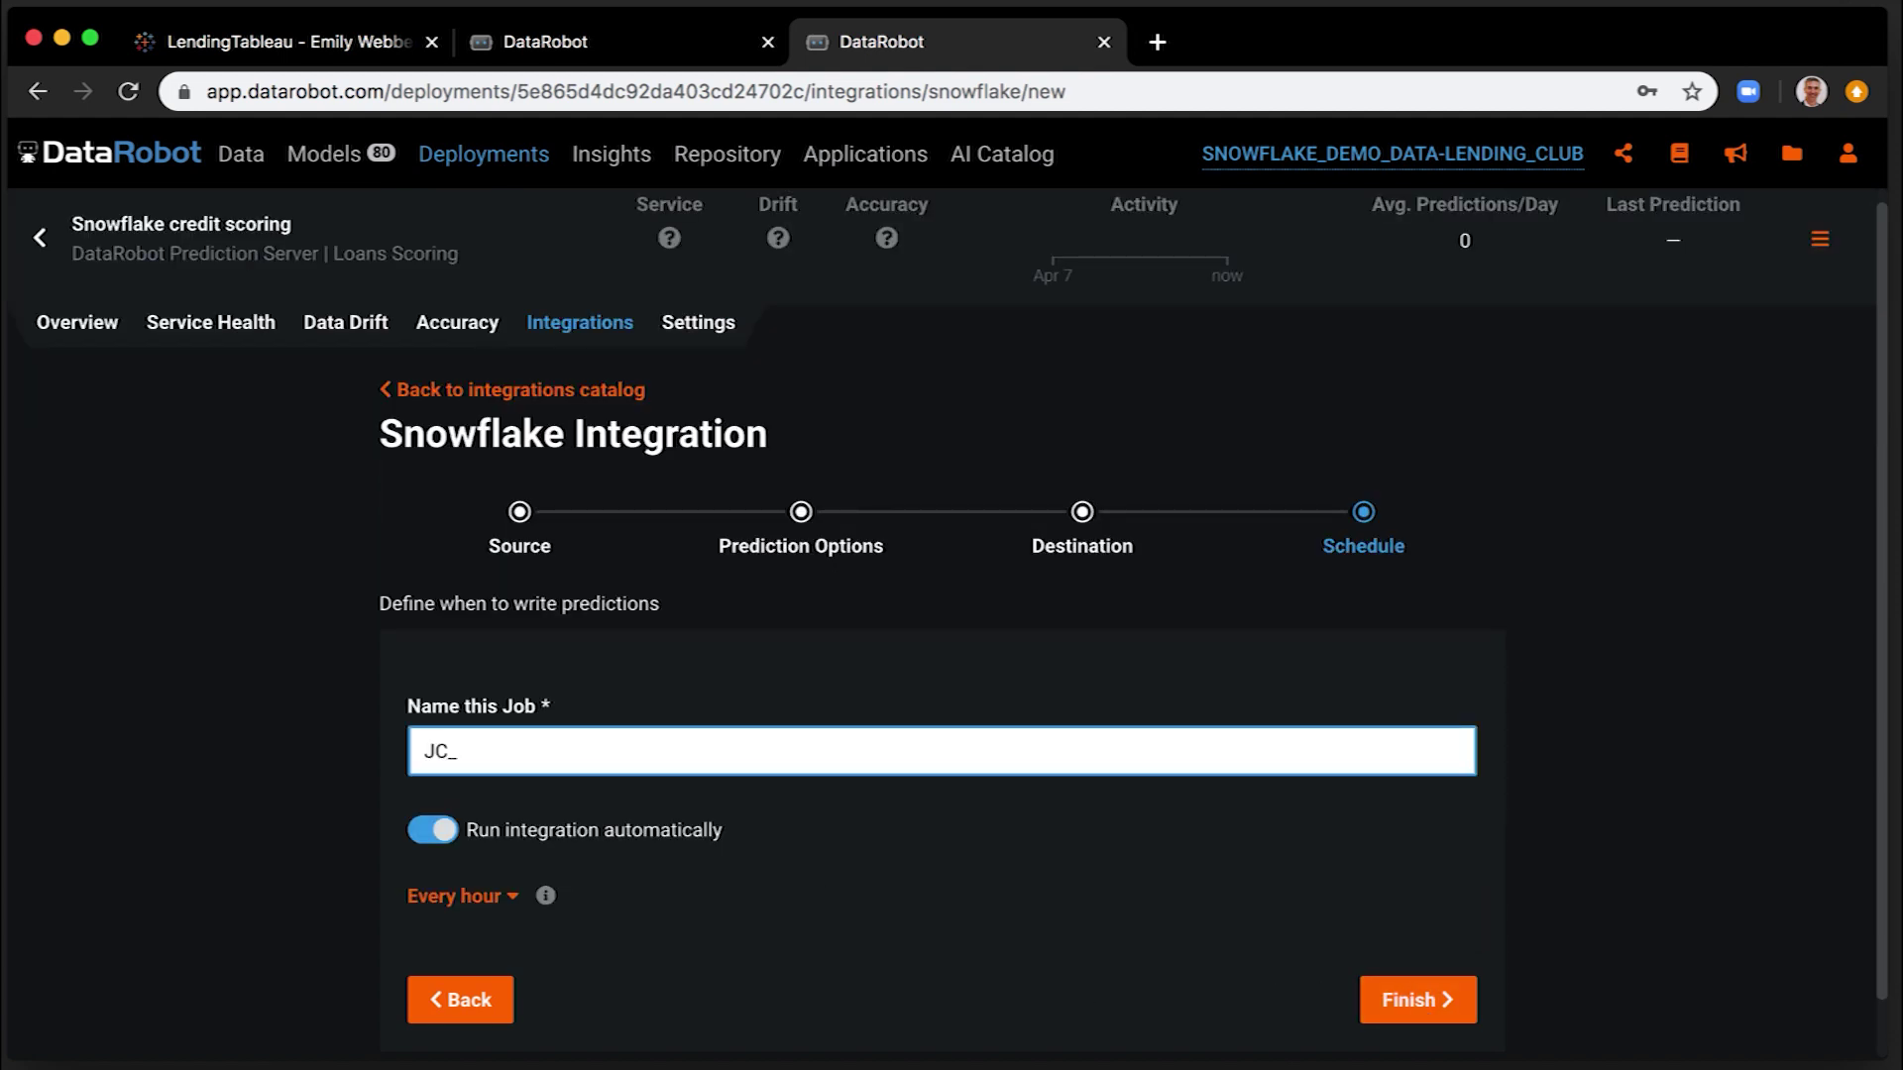
type("Snowflake job")
left_click(510, 905)
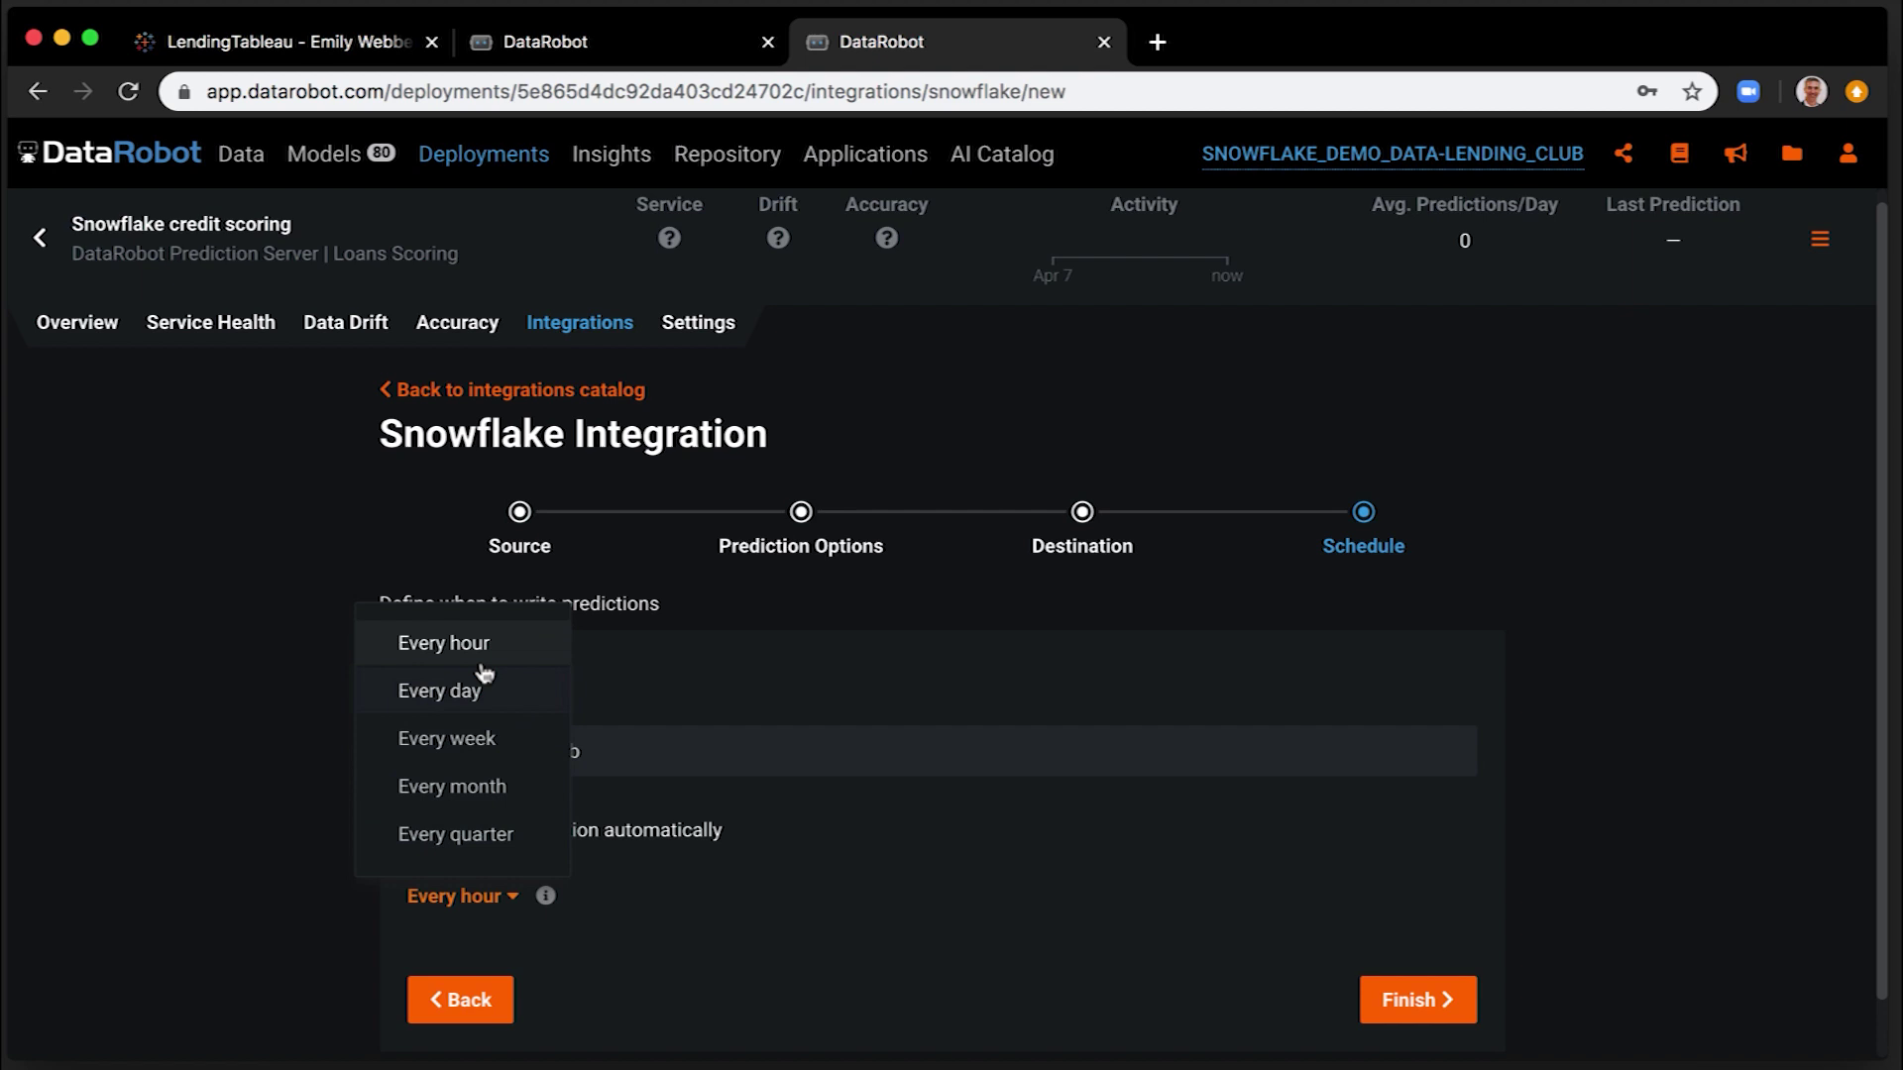
left_click(685, 976)
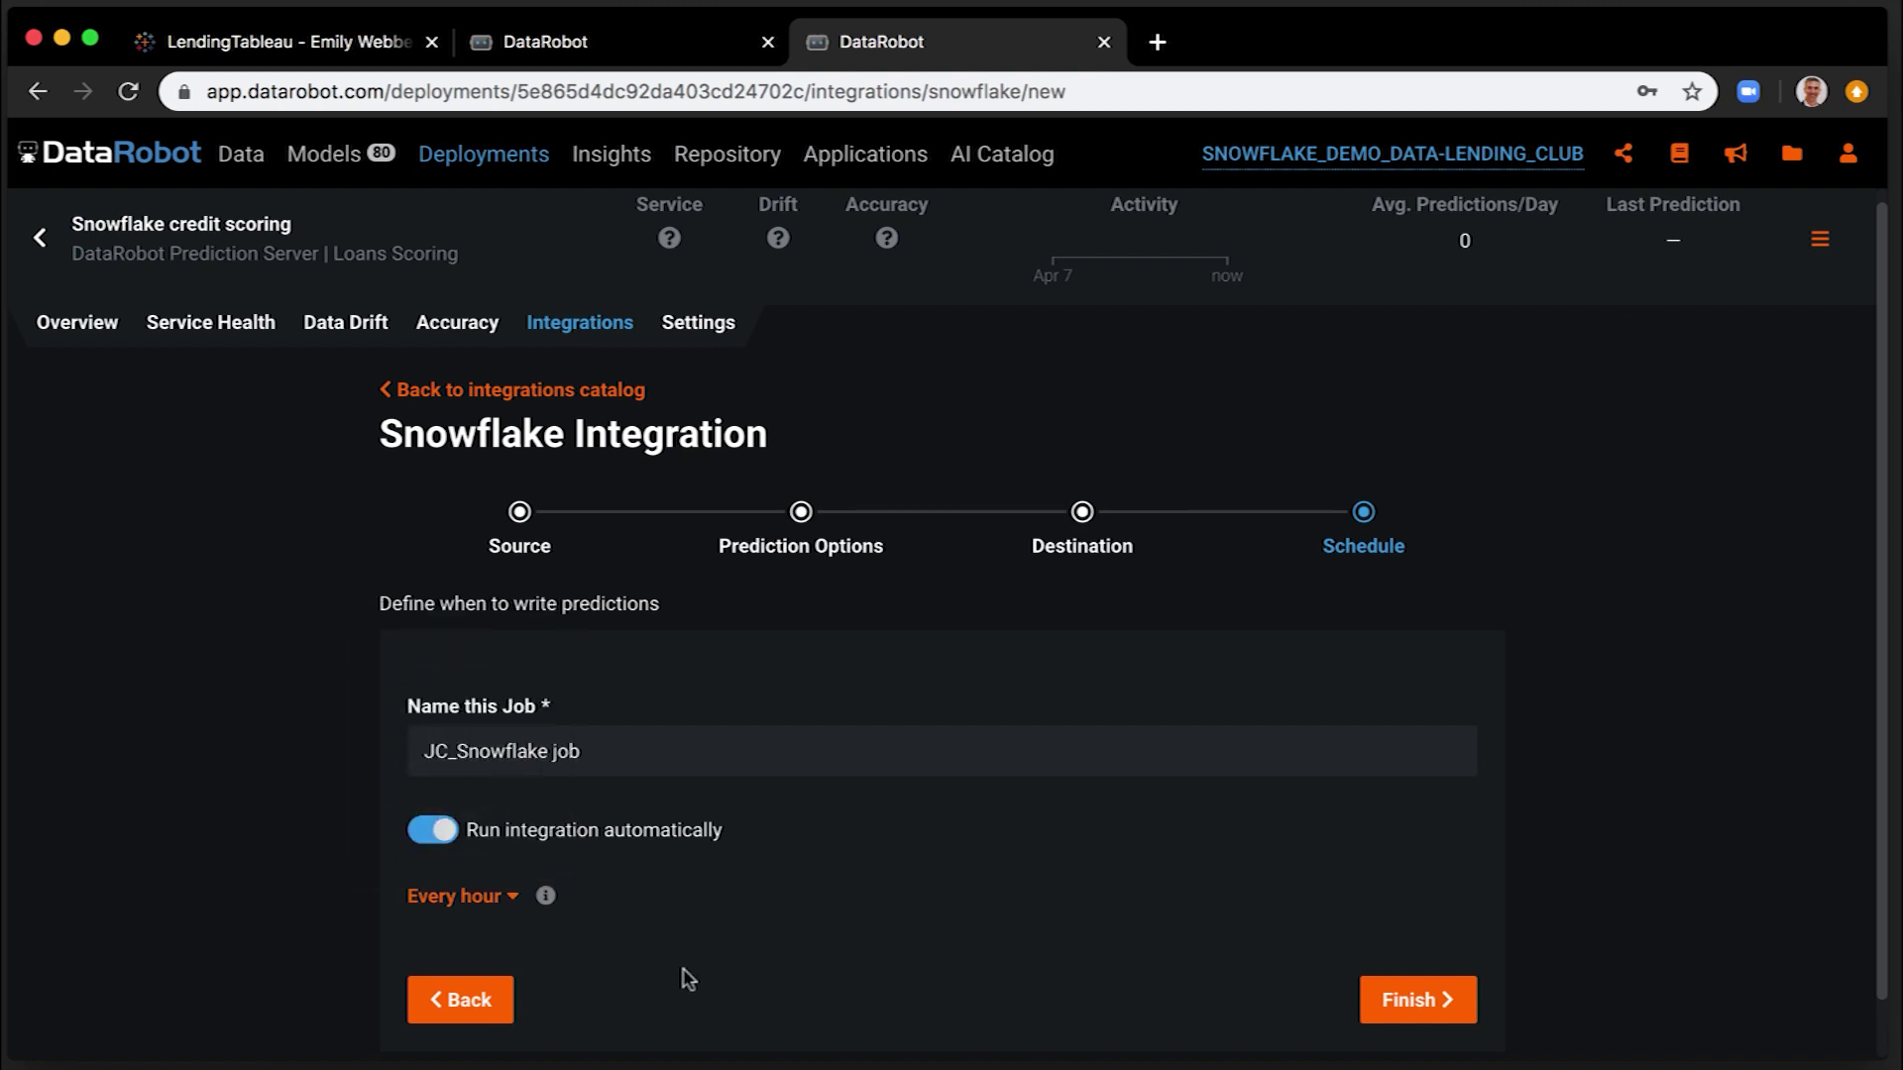
left_click(1409, 1000)
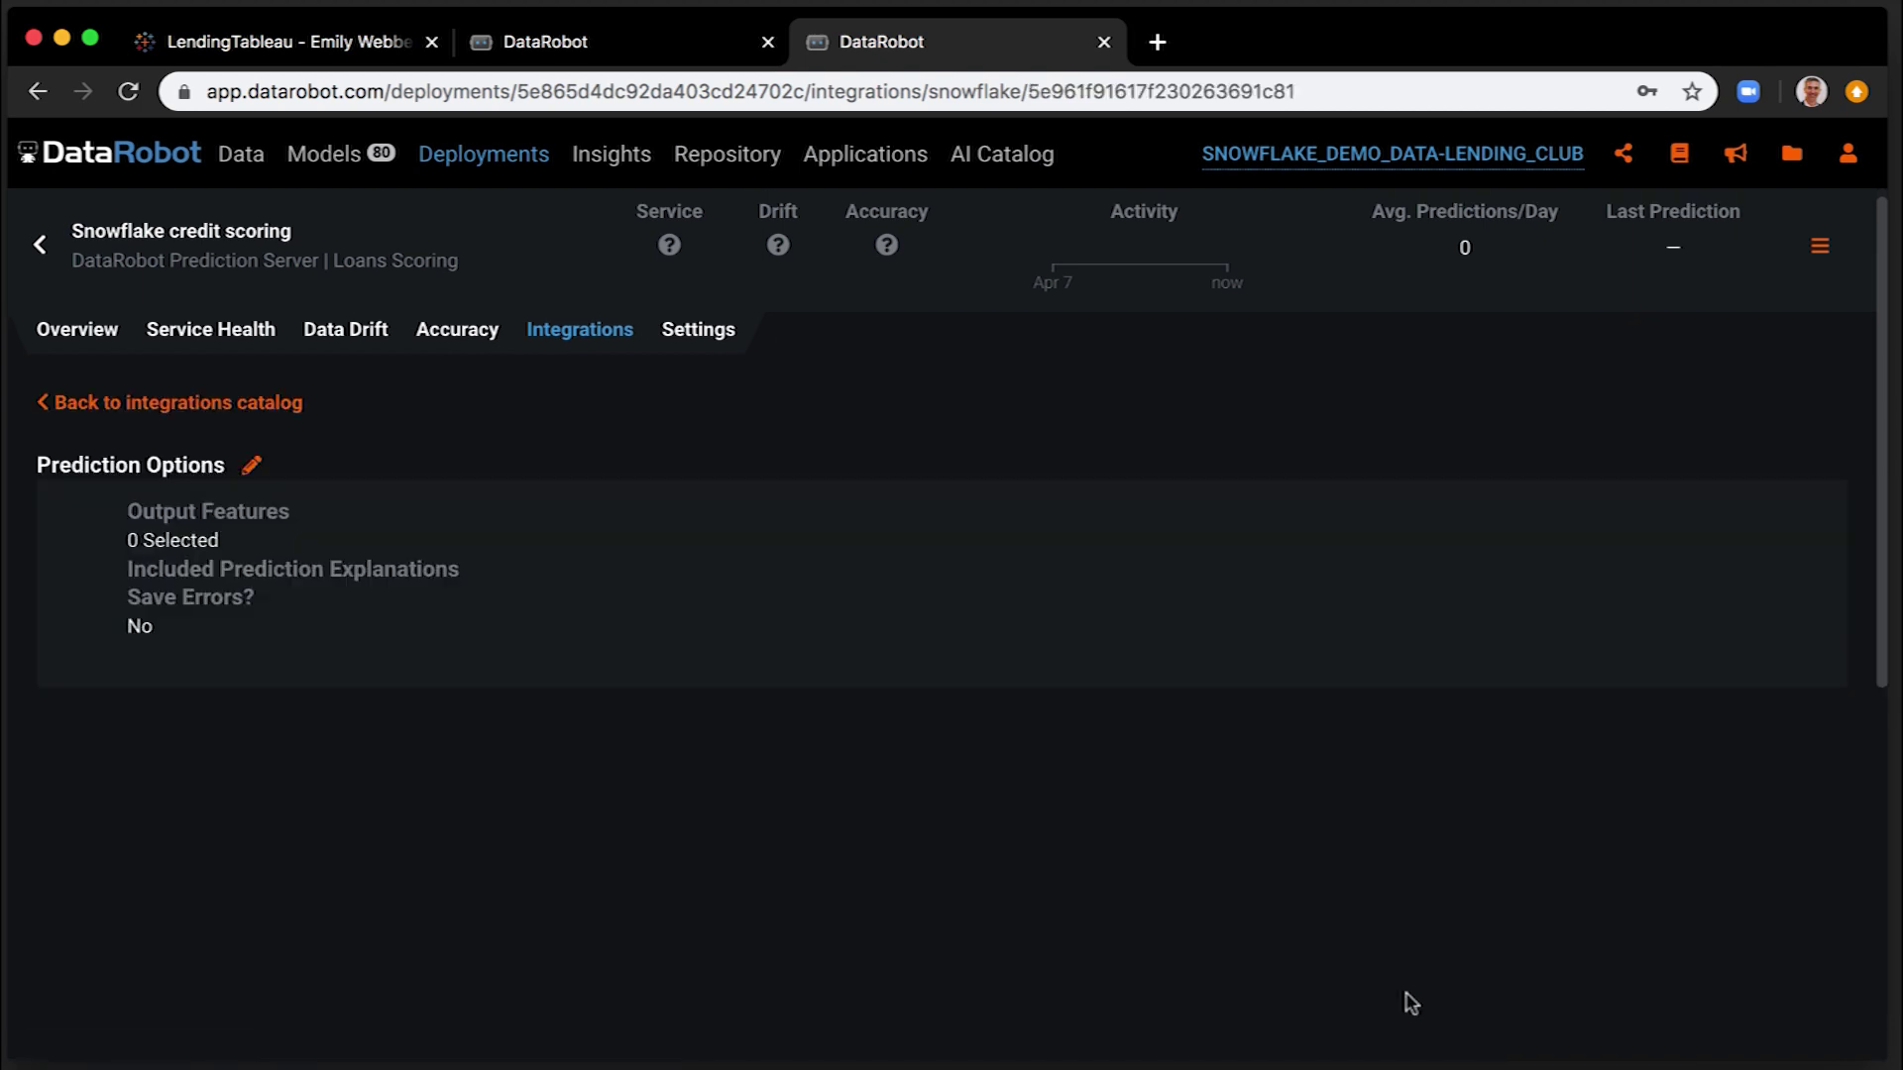